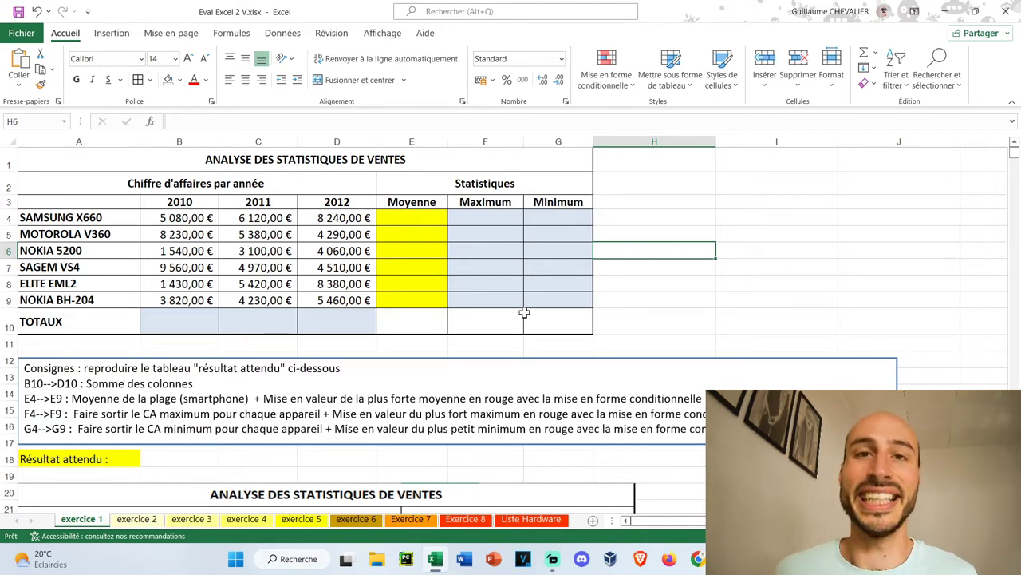
# Step: Copy the Maximum cell F4's light blue format onto the Moyenne cells E4:E9 with Format Painter
pyautogui.scroll(-2, 109, 234)
pyautogui.scroll(-2, 88, 295)
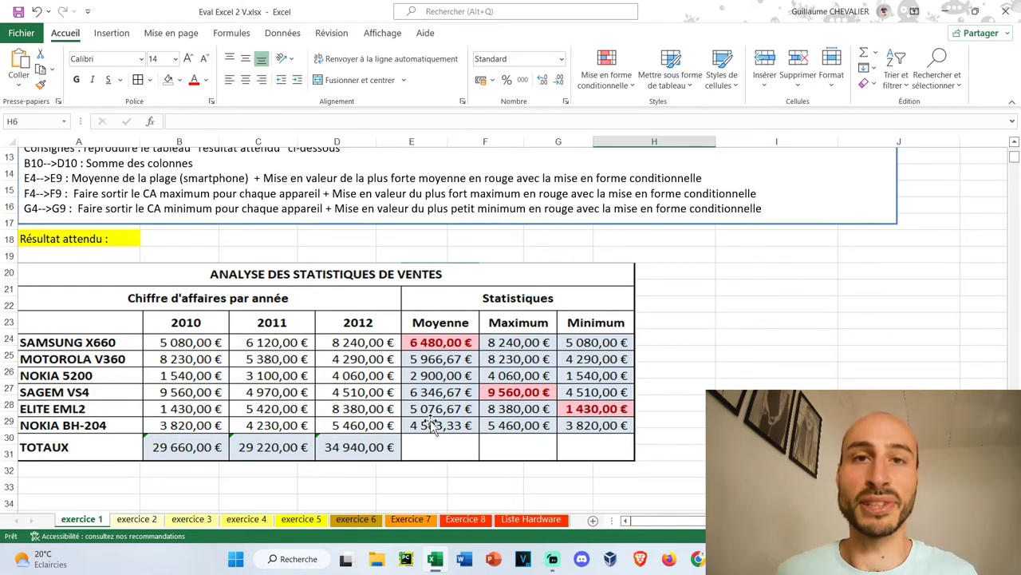
pyautogui.scroll(4, 431, 411)
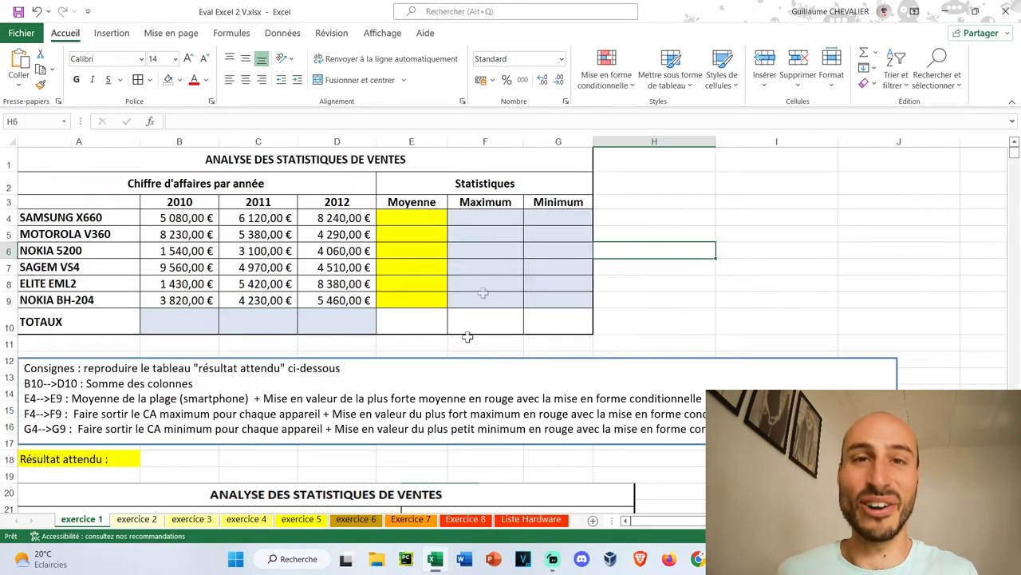
pyautogui.click(485, 217)
pyautogui.click(40, 84)
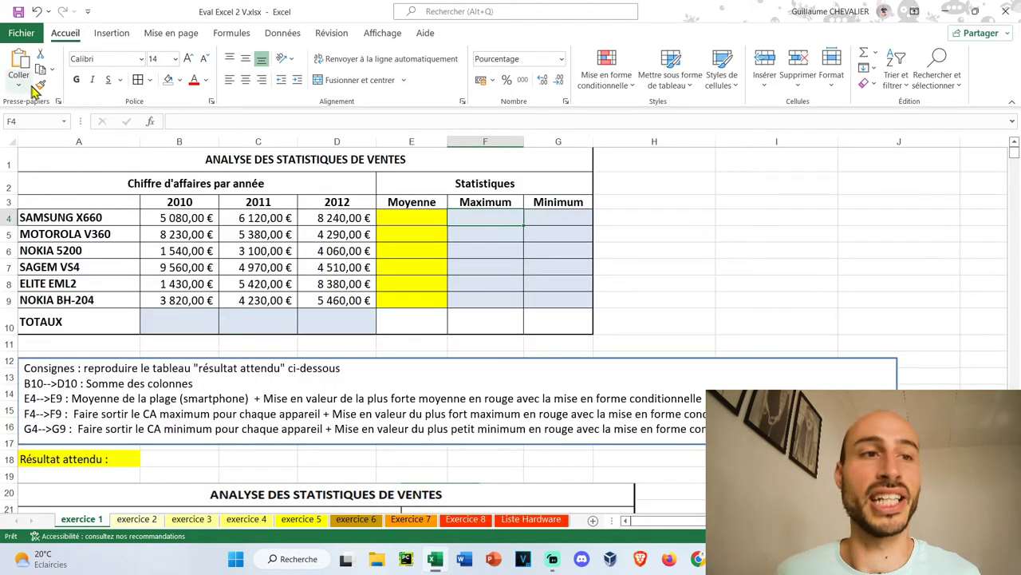
pyautogui.moveTo(411, 217)
pyautogui.mouseDown()
pyautogui.moveTo(427, 272)
pyautogui.moveTo(467, 300)
pyautogui.mouseUp()
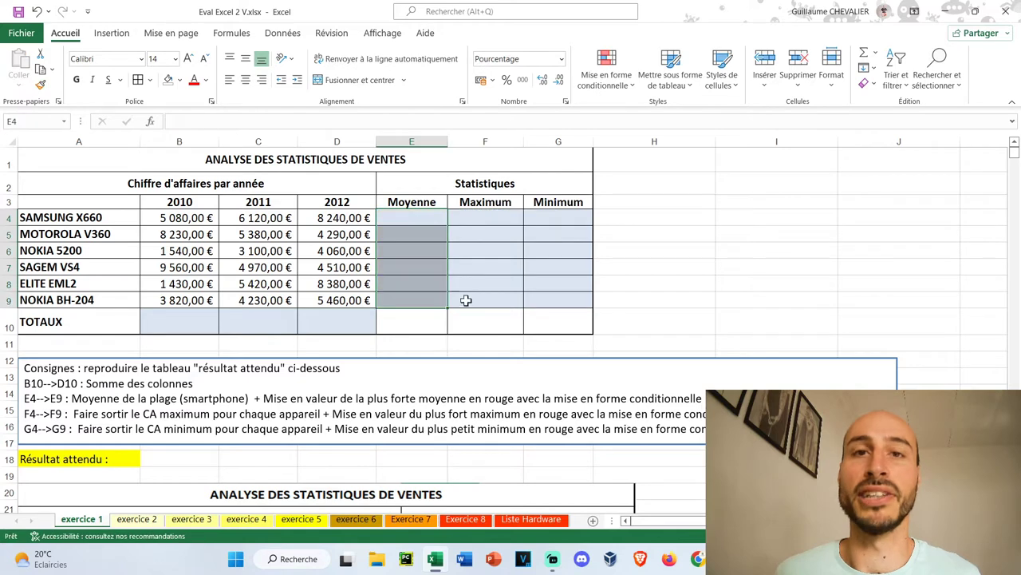
pyautogui.press('Right')
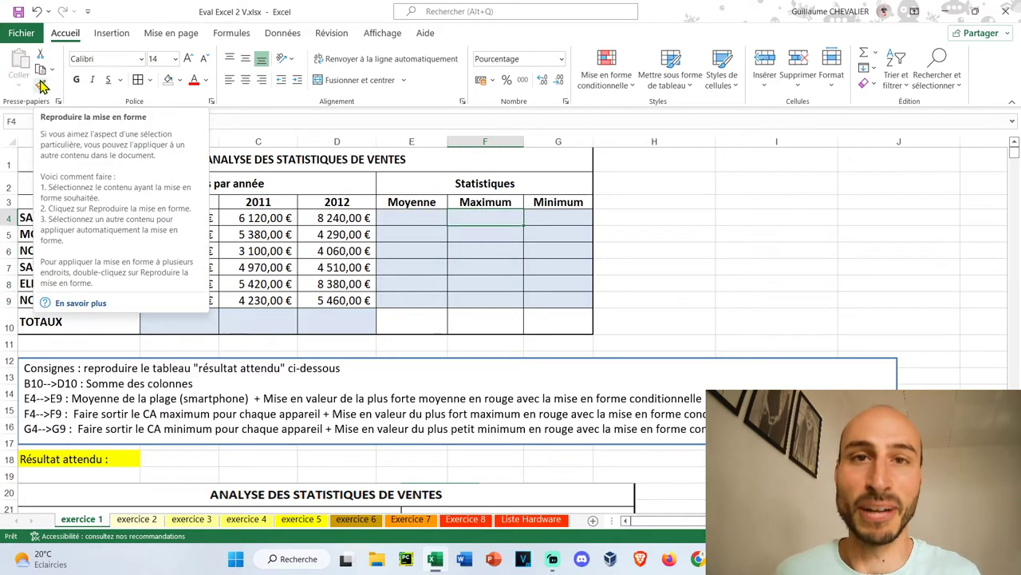
pyautogui.click(190, 327)
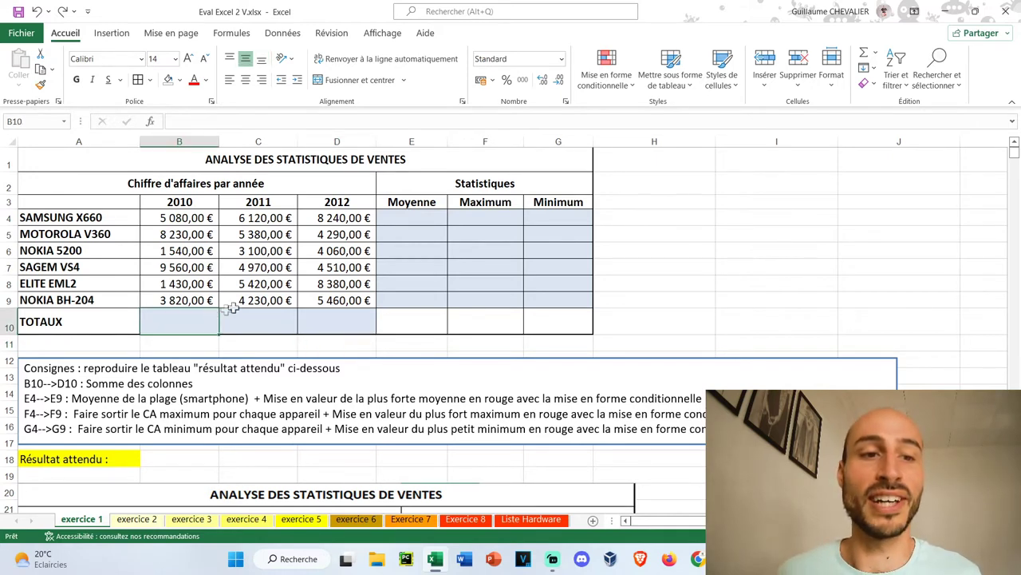
# Step: Sum B4:B9 in B10 and fill it across to D10, giving 29 660 €, 29 220 € and 34 940 €
pyautogui.click(873, 56)
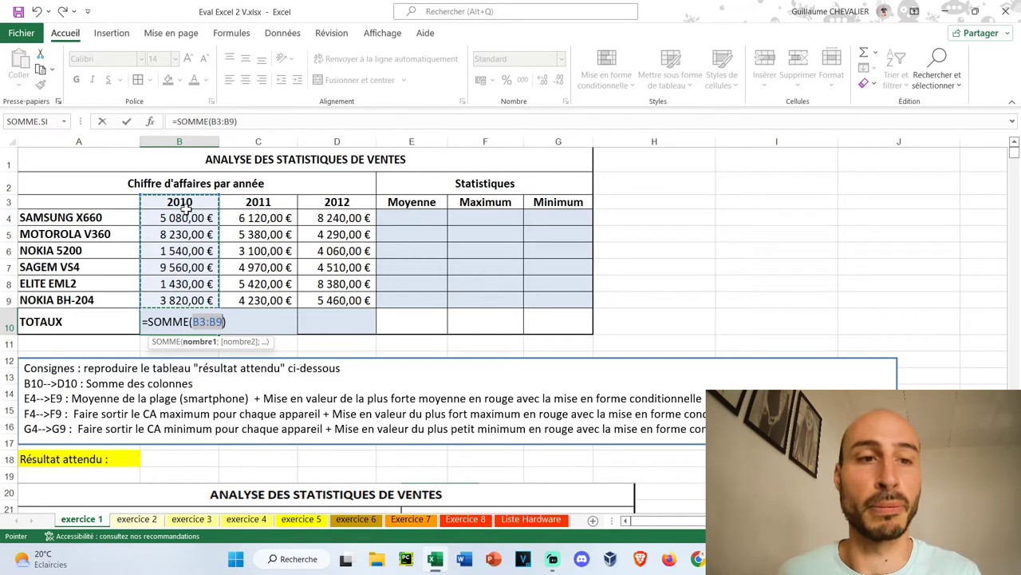
pyautogui.moveTo(204, 217); pyautogui.dragTo(187, 300)
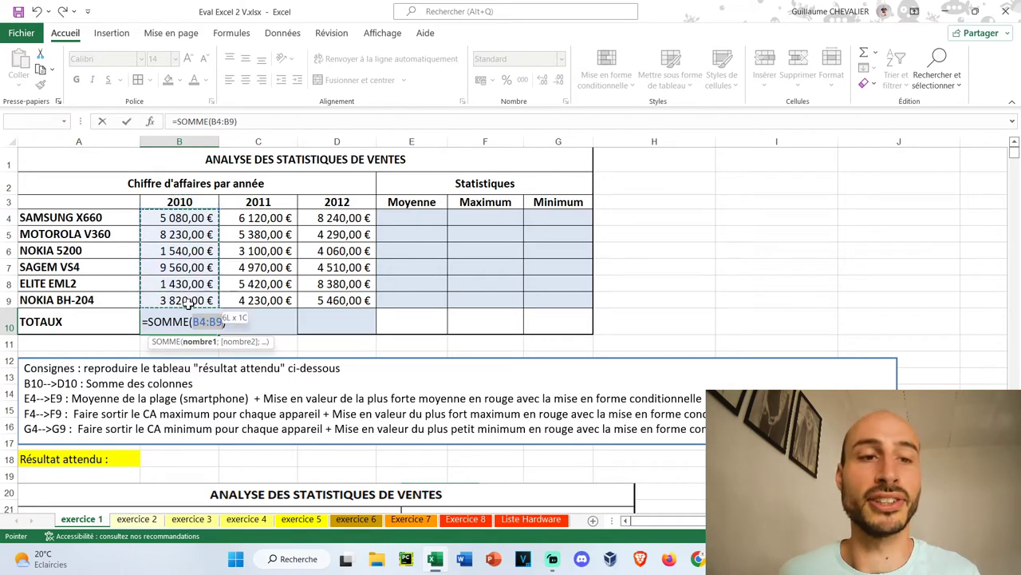
pyautogui.press('Return')
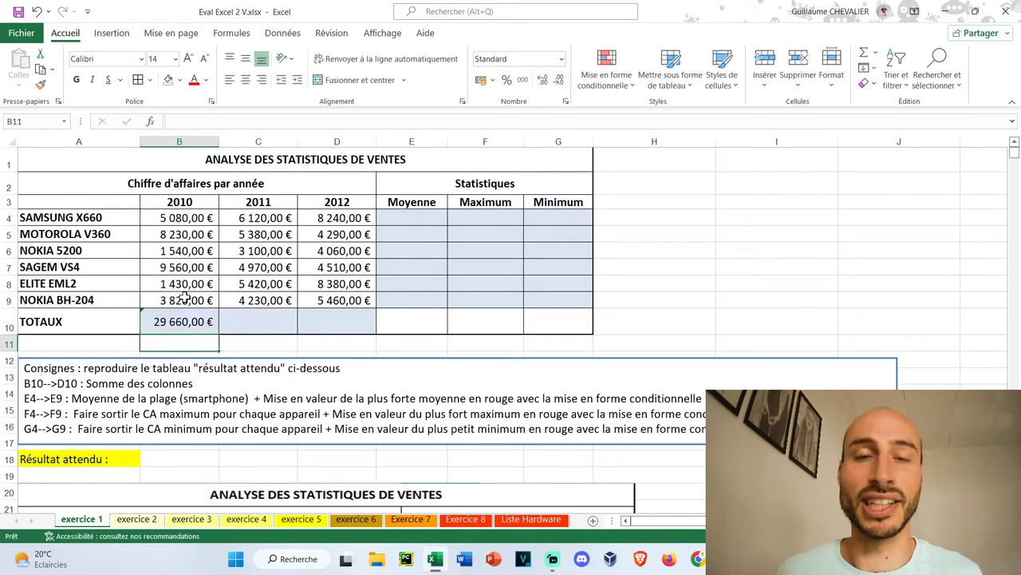
pyautogui.click(196, 319)
pyautogui.moveTo(219, 334); pyautogui.dragTo(332, 329)
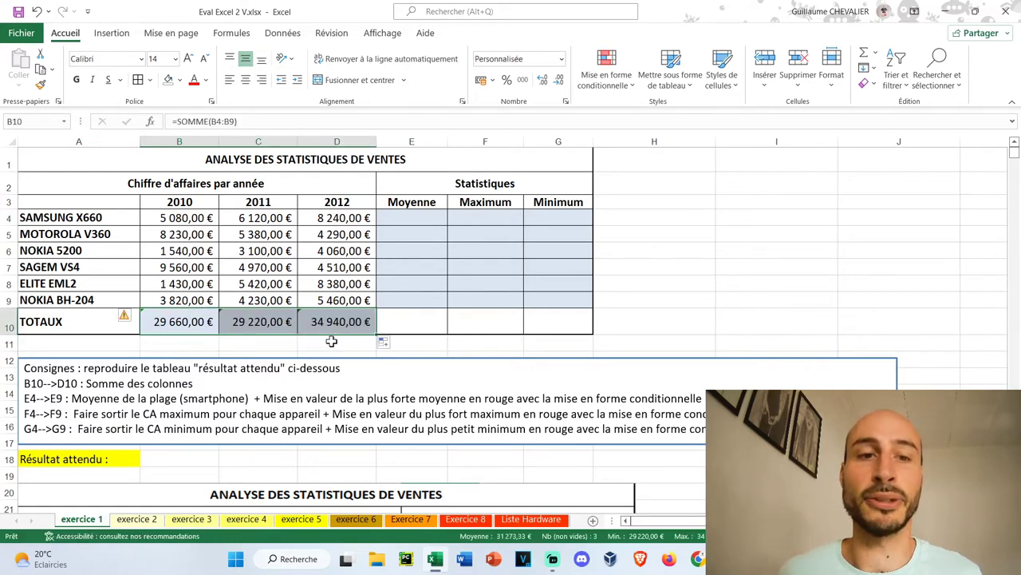
pyautogui.scroll(-2, 332, 336)
pyautogui.scroll(-2, 330, 327)
pyautogui.scroll(1, 330, 327)
pyautogui.scroll(2, 319, 399)
pyautogui.scroll(1, 316, 446)
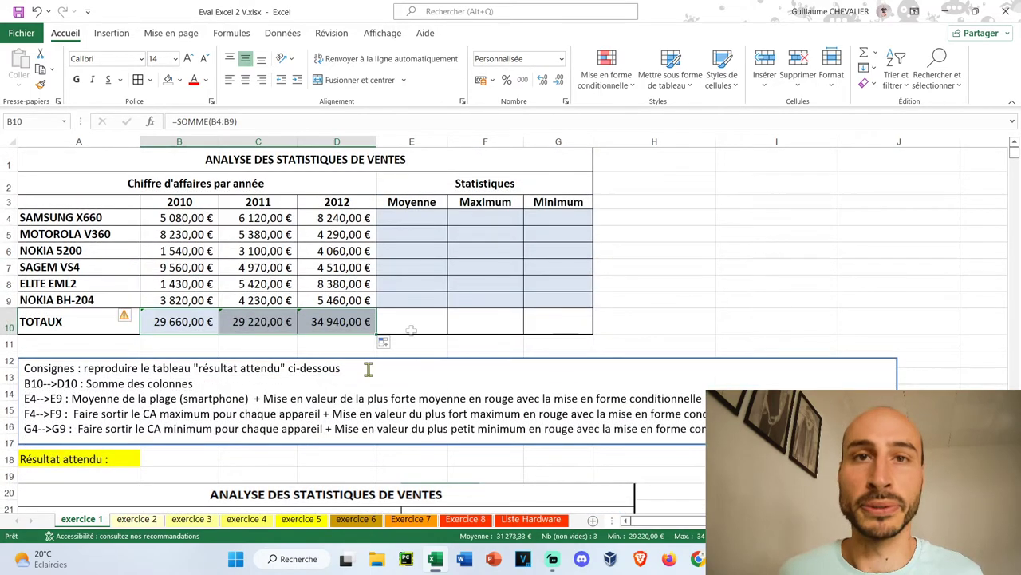
# Step: Insert =MOYENNE(B4:D4) in E4 using the AutoSum Moyenne option
pyautogui.click(435, 220)
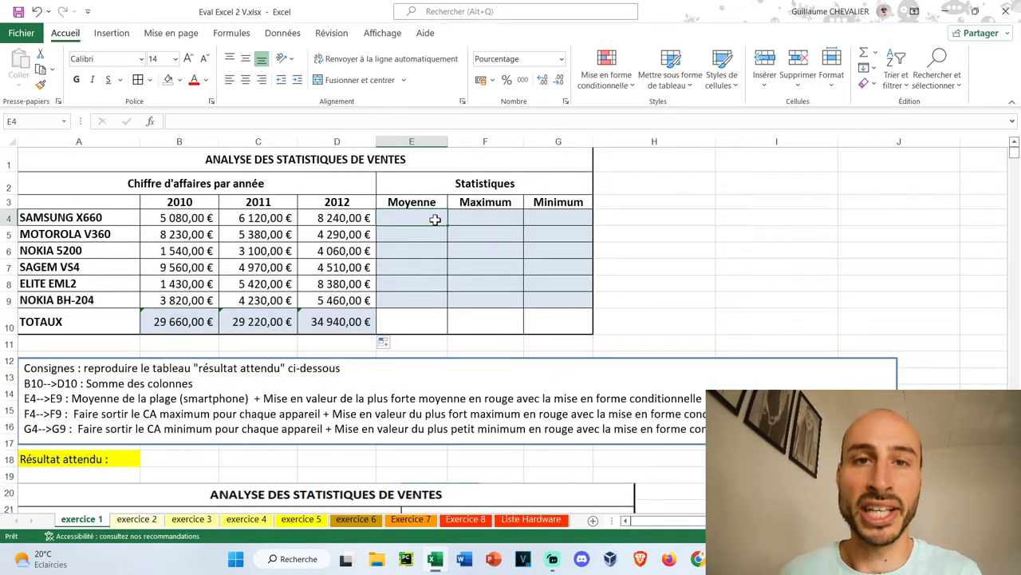
pyautogui.click(876, 53)
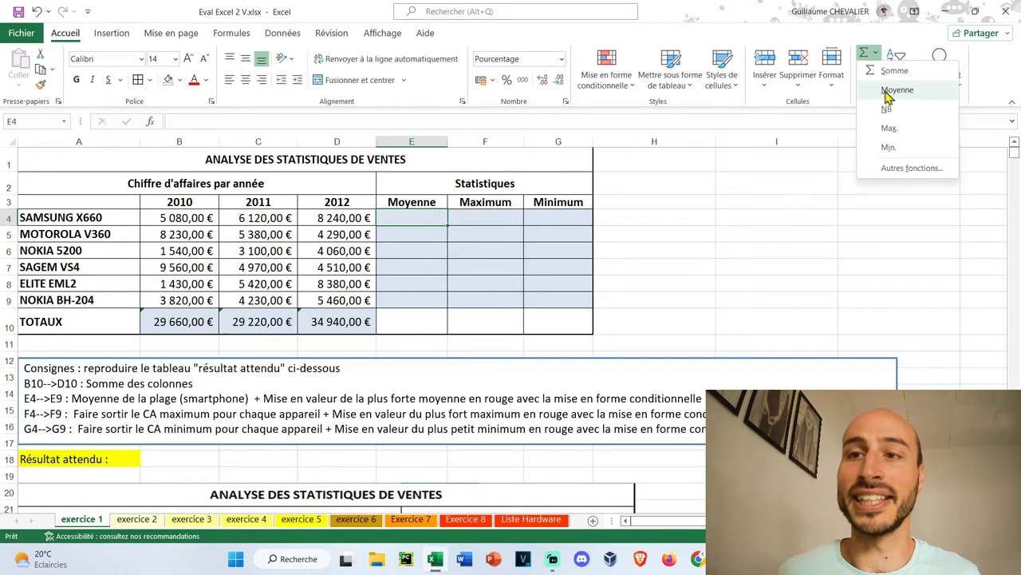
pyautogui.click(895, 91)
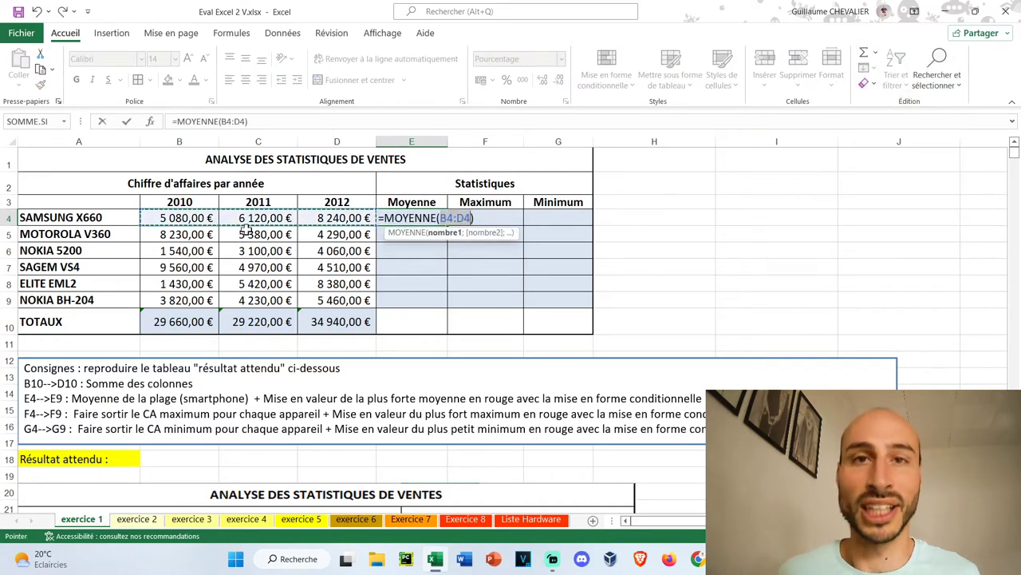
pyautogui.press('Return')
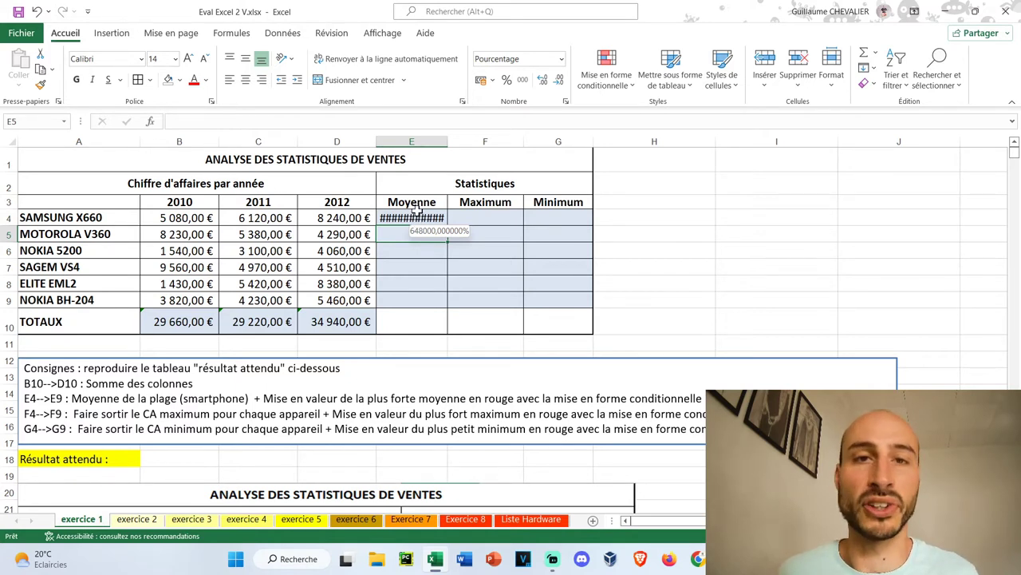
# Step: Apply the euro accounting number format to the statistics cells E4:G9
pyautogui.click(474, 215)
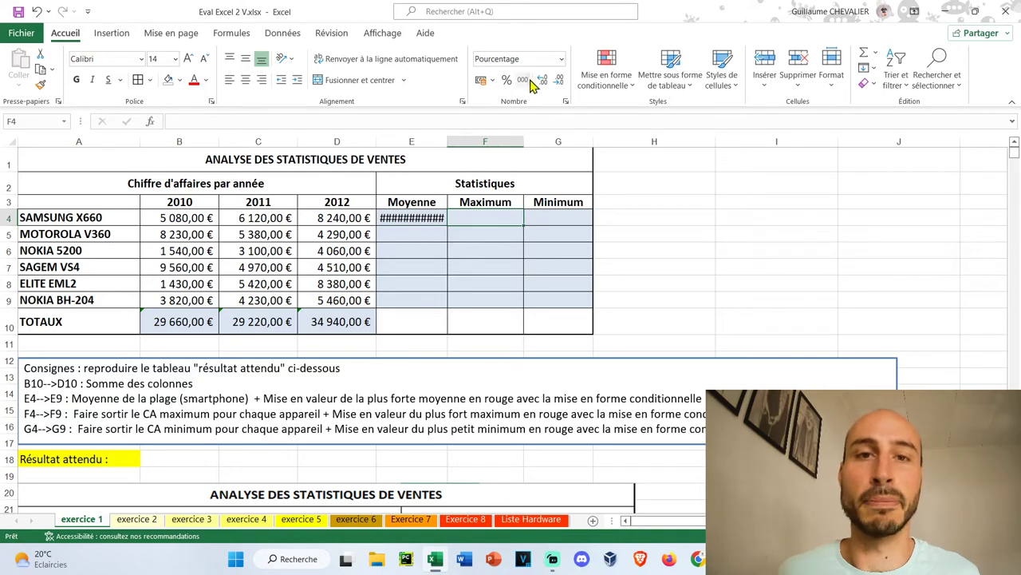
pyautogui.click(539, 221)
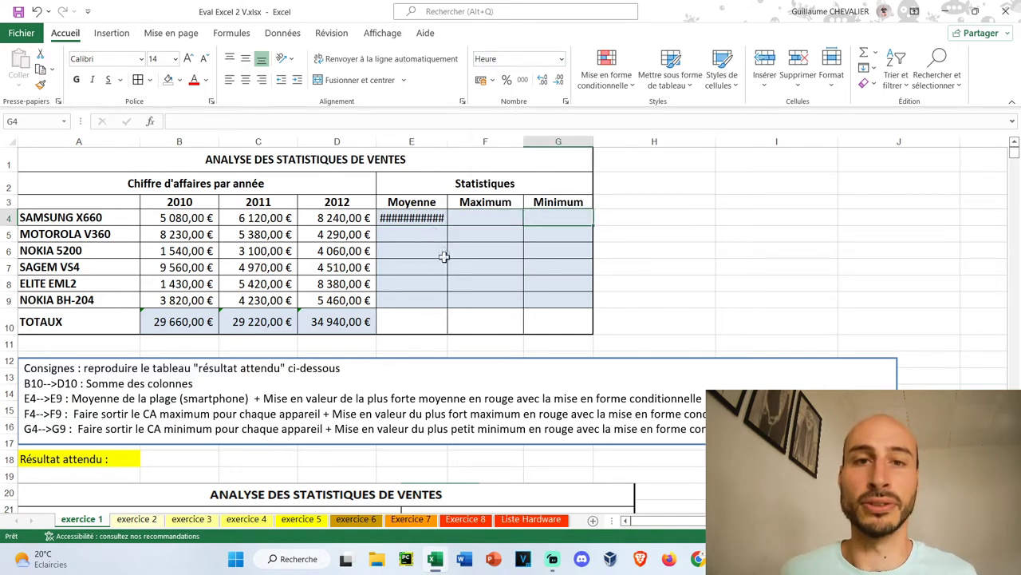
pyautogui.moveTo(429, 224); pyautogui.dragTo(548, 301)
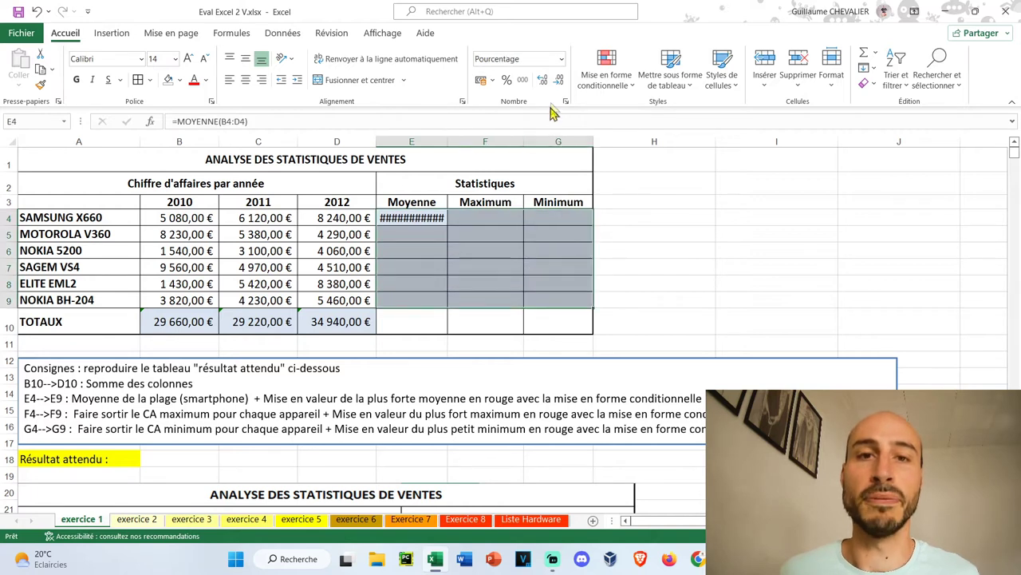
pyautogui.click(481, 80)
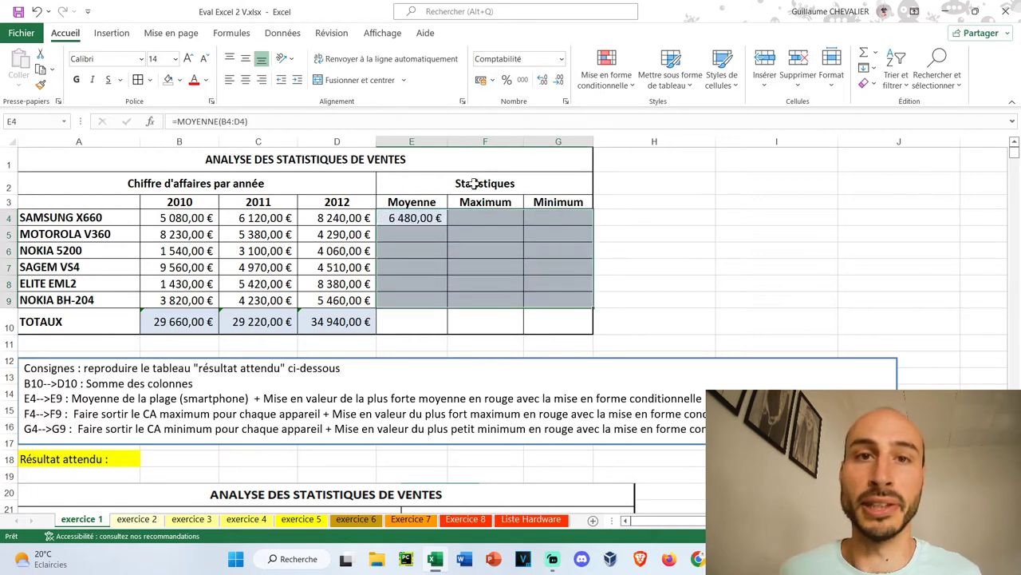
pyautogui.moveTo(179, 321); pyautogui.dragTo(311, 316)
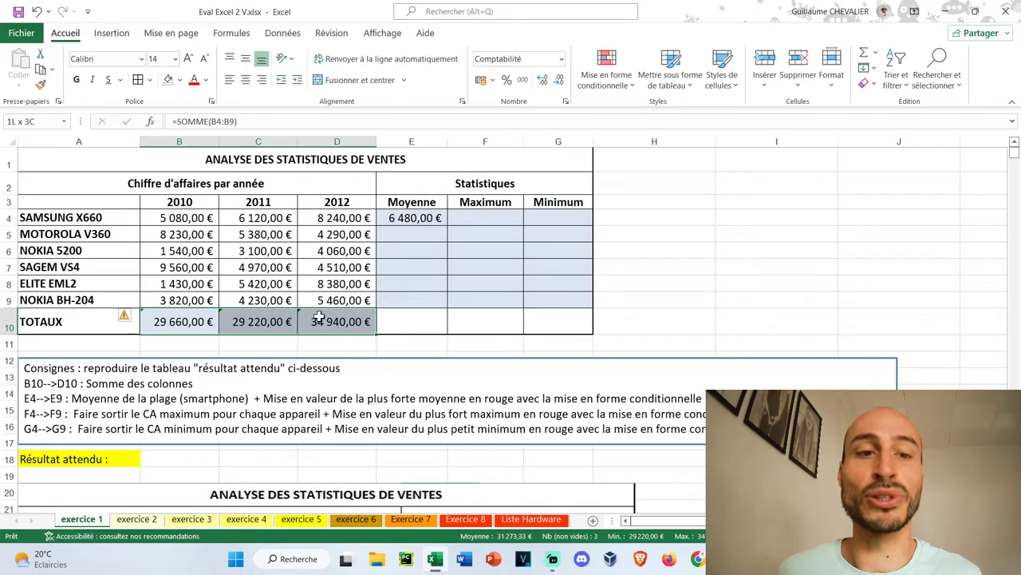
pyautogui.moveTo(428, 222); pyautogui.dragTo(559, 299)
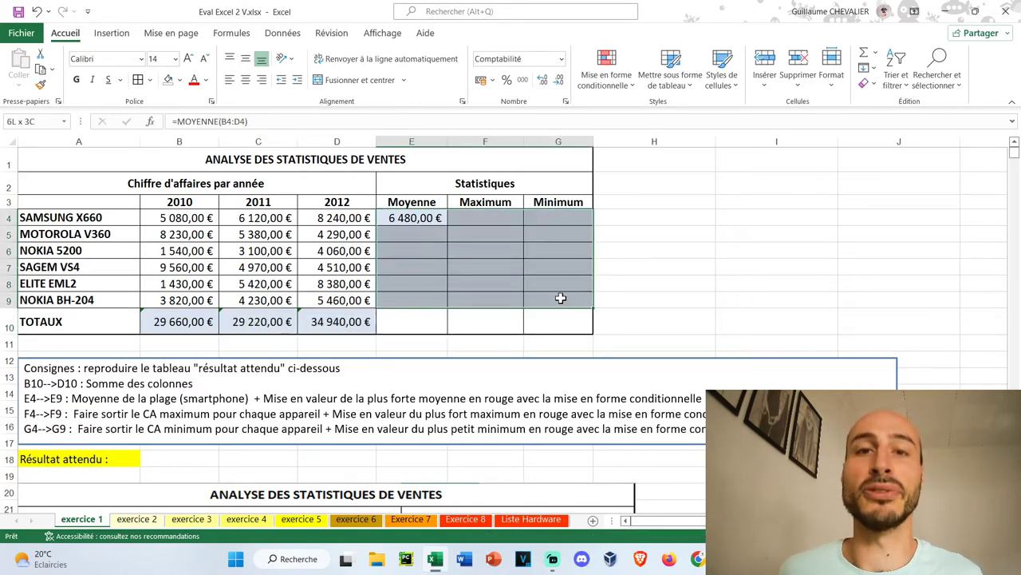
# Step: Confirm the accounting euro format in Format de cellule and copy the average down to E9
pyautogui.rightClick(456, 224)
pyautogui.click(514, 472)
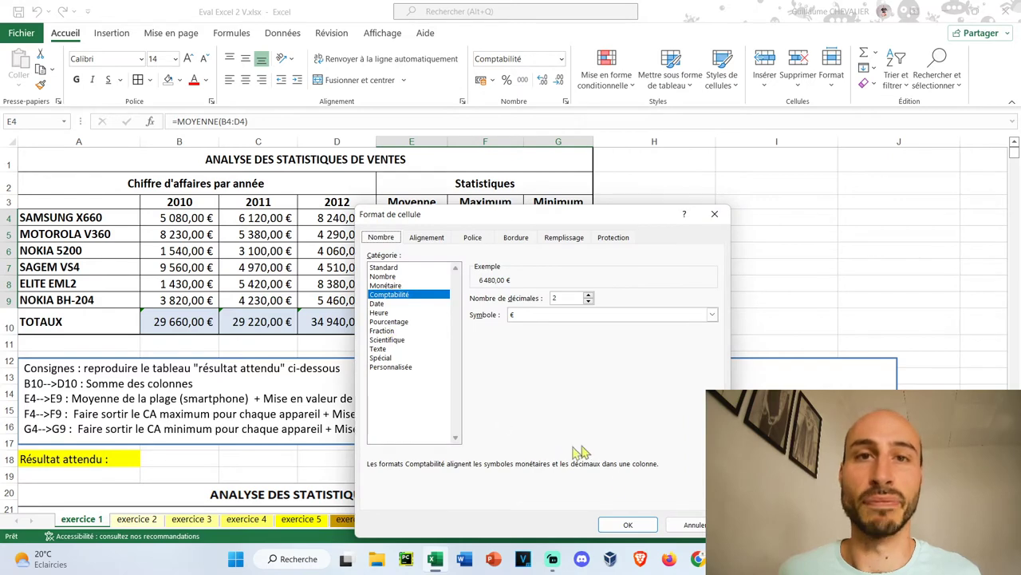
pyautogui.click(627, 524)
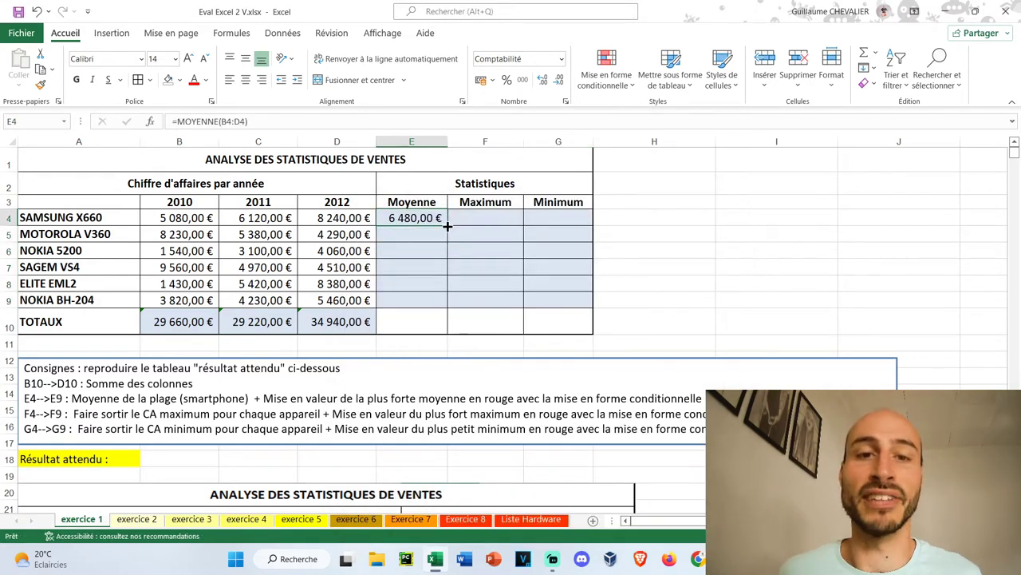
pyautogui.moveTo(446, 225); pyautogui.dragTo(425, 303)
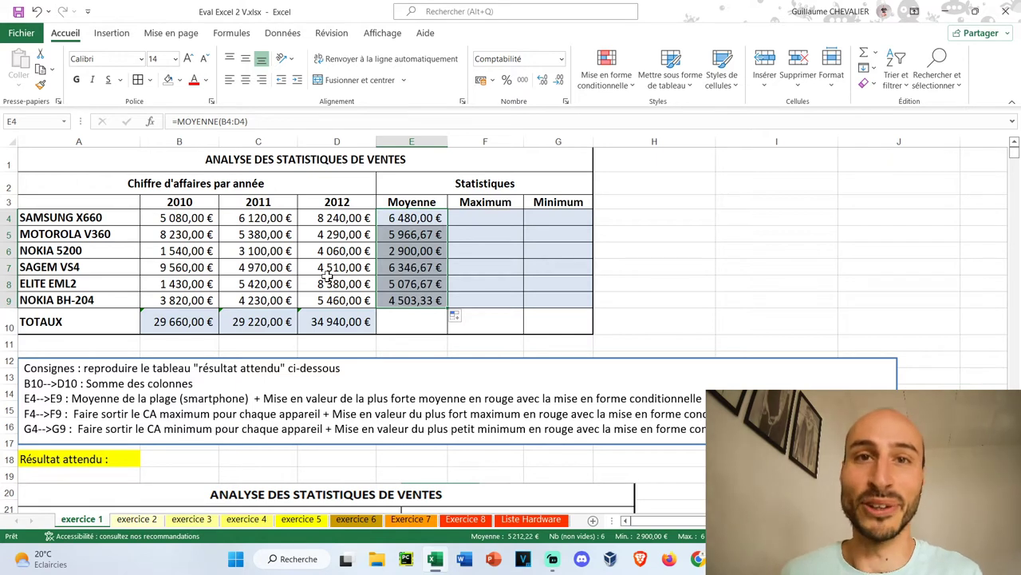
pyautogui.click(478, 217)
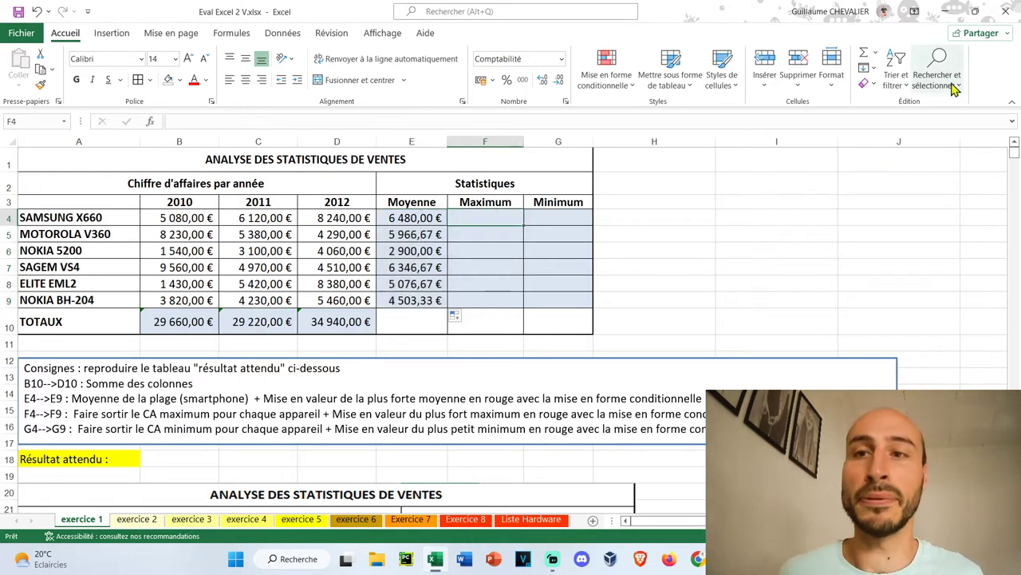
# Step: Fill F4:F9 with each phone's maximum using =MAX over B:D
pyautogui.click(875, 52)
pyautogui.click(912, 130)
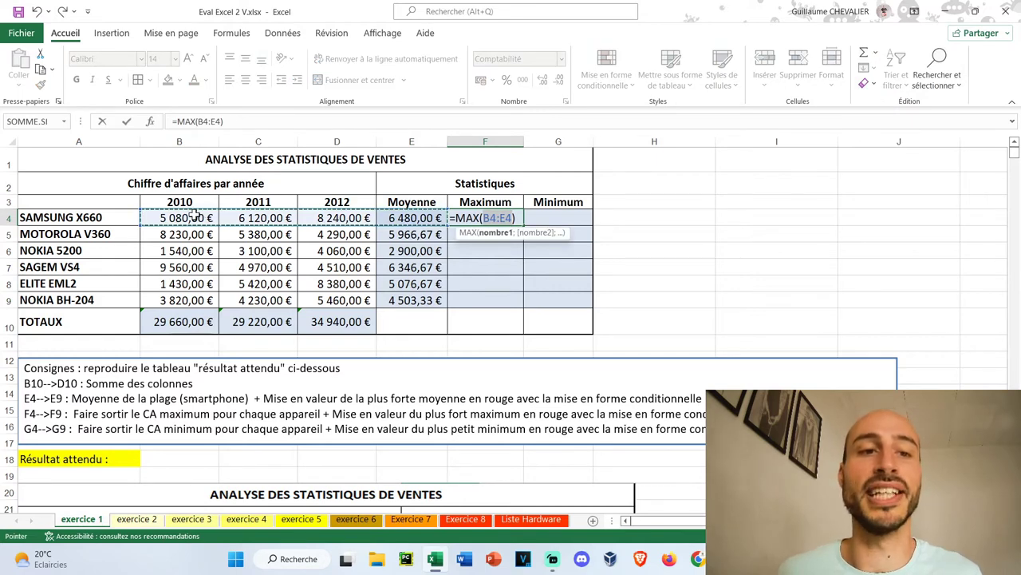
pyautogui.moveTo(196, 217); pyautogui.dragTo(336, 218)
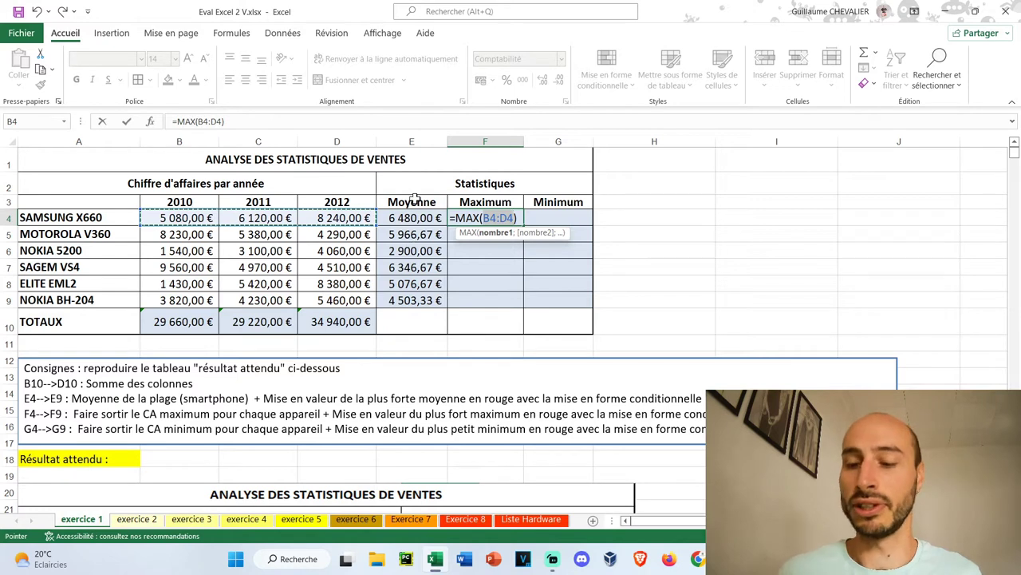
pyautogui.press('Return')
pyautogui.click(496, 215)
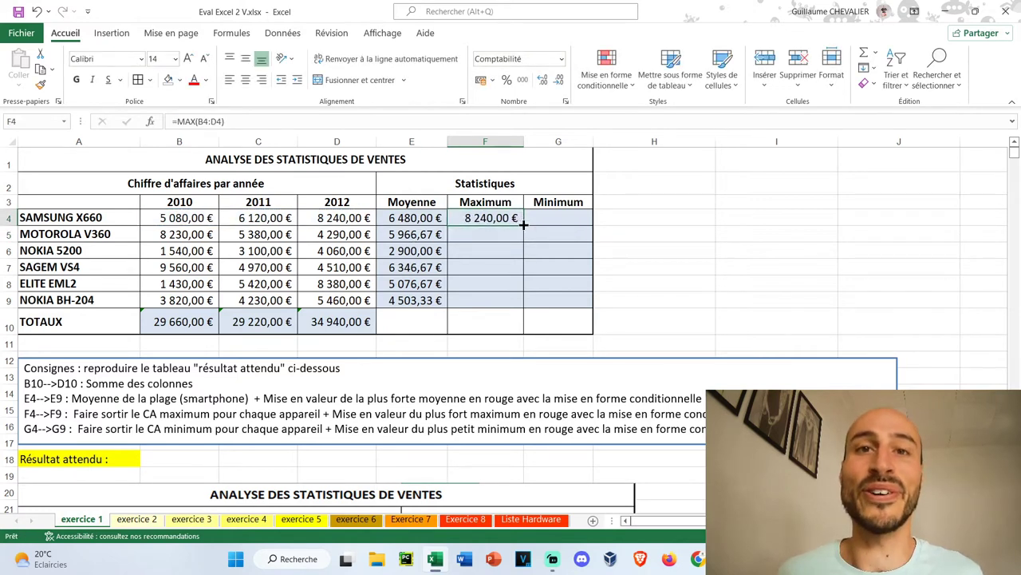
pyautogui.moveTo(524, 227); pyautogui.dragTo(534, 304)
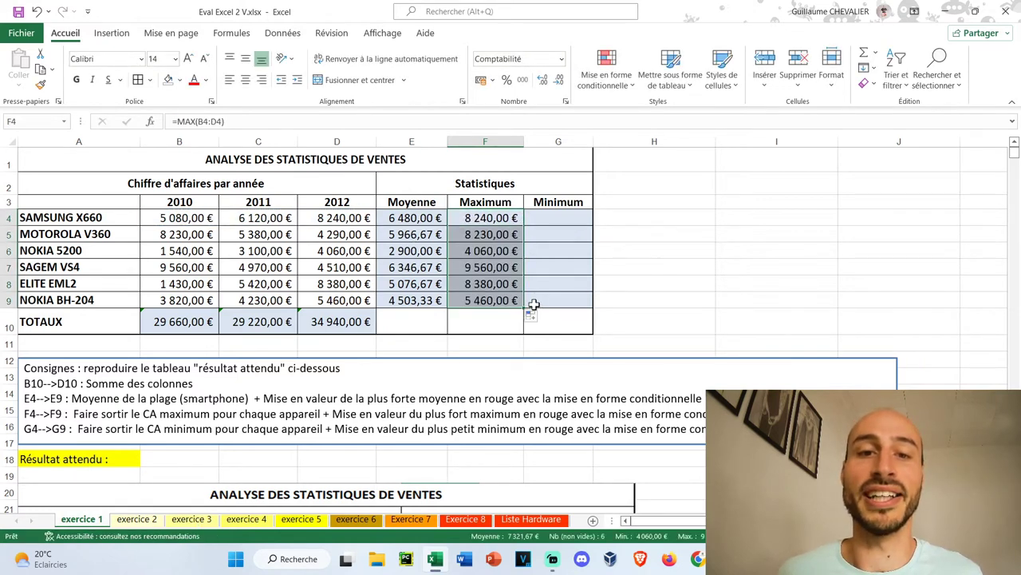
# Step: Insert =MIN(B4:D4) in G4 and fill it down to G9
pyautogui.click(559, 218)
pyautogui.click(875, 53)
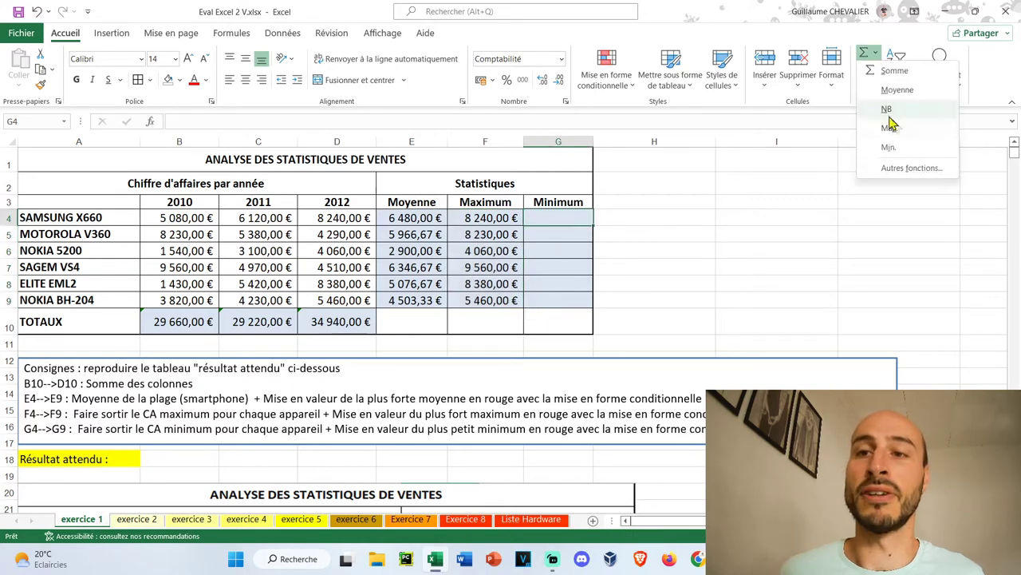
pyautogui.click(903, 150)
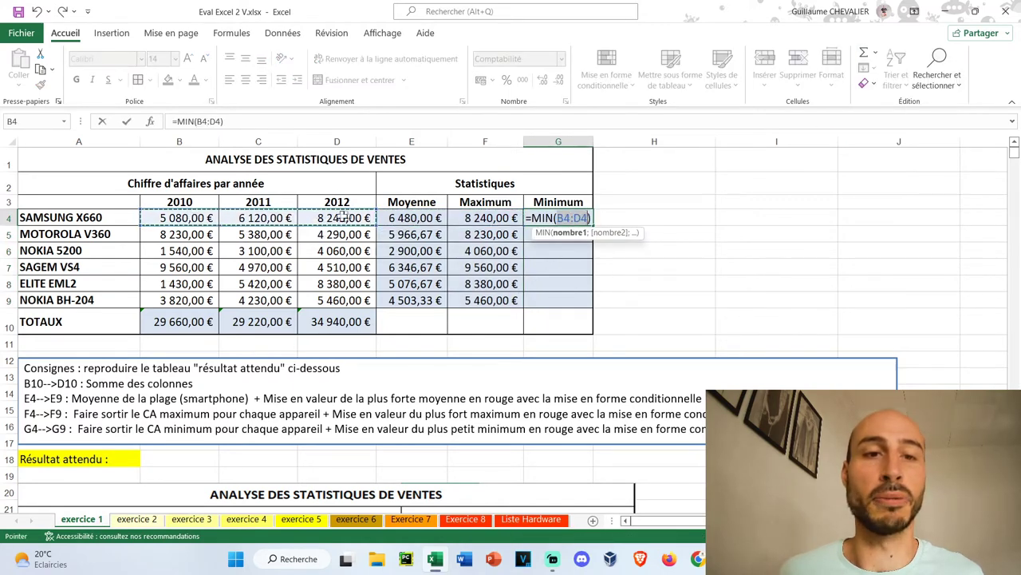
pyautogui.hotkey('ctrl', 'Return')
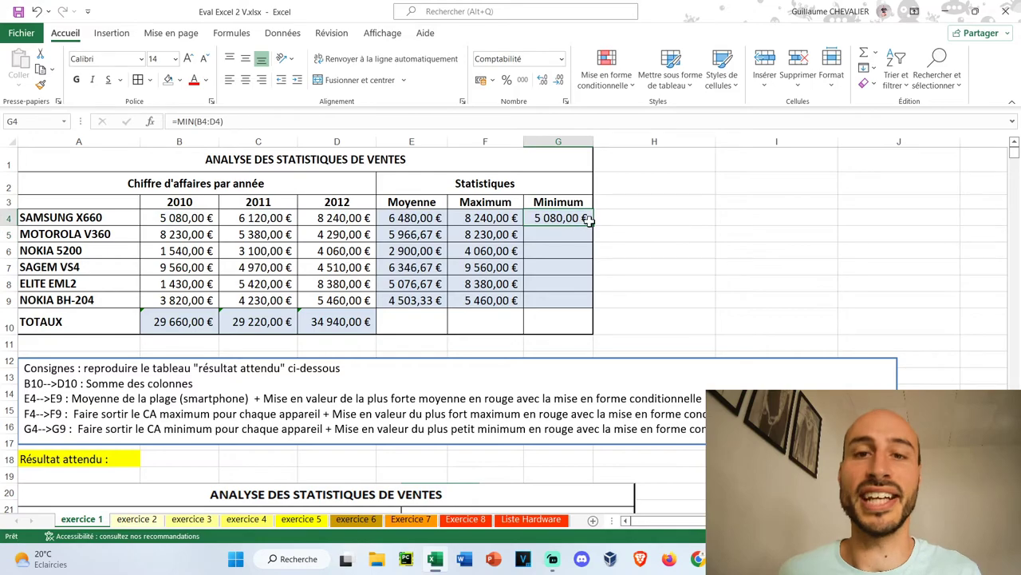
pyautogui.moveTo(593, 227); pyautogui.dragTo(592, 302)
pyautogui.scroll(-4, 591, 301)
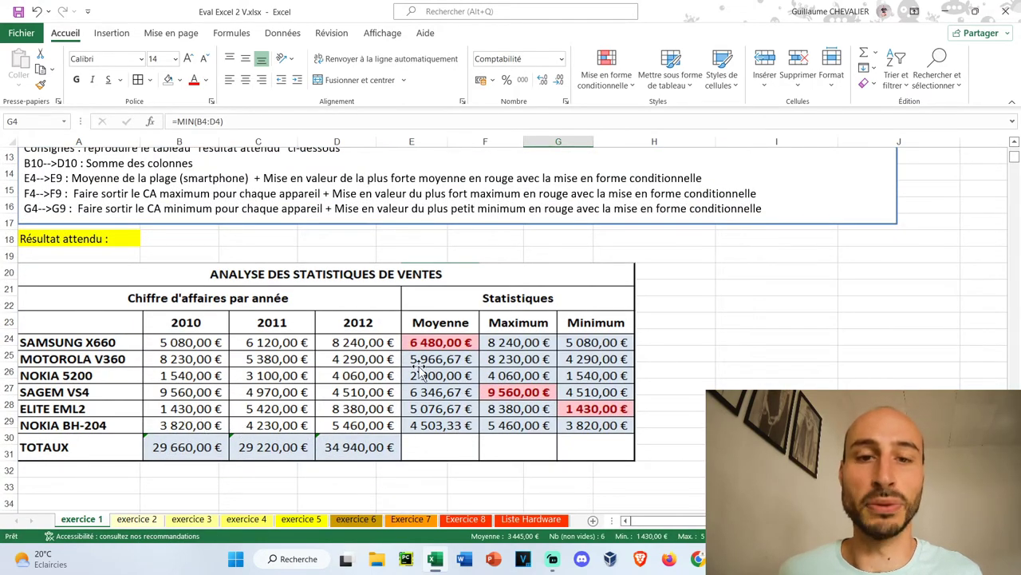
pyautogui.scroll(4, 421, 371)
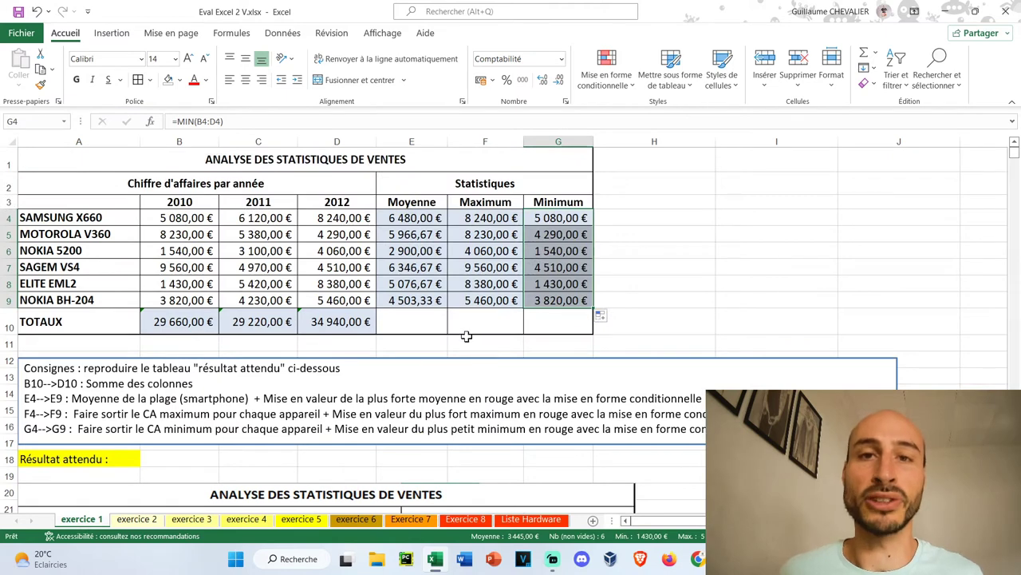
# Step: Highlight the single highest average in E4:E9 with a Top 1 light red rule
pyautogui.moveTo(428, 218); pyautogui.dragTo(436, 302)
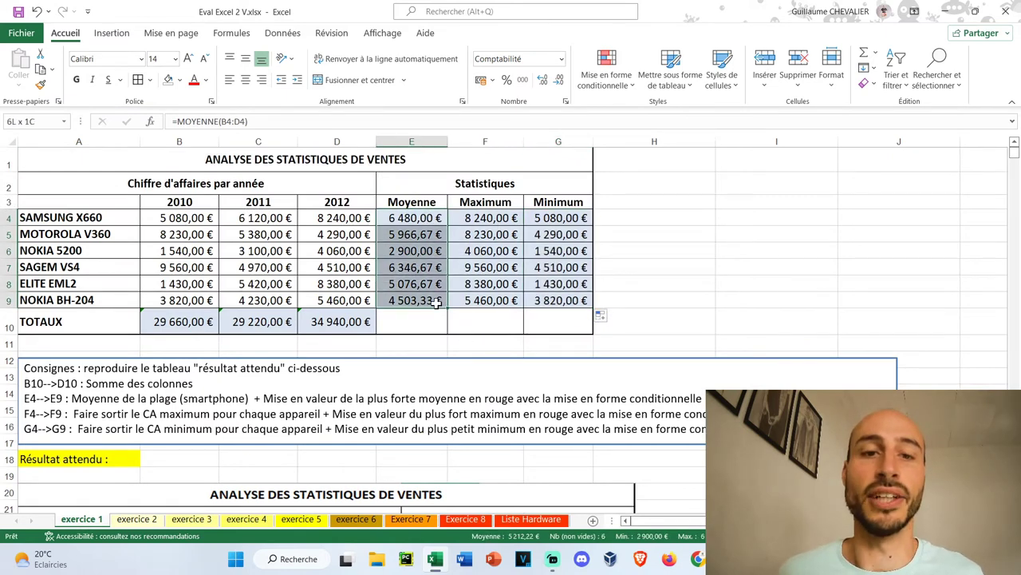
pyautogui.click(630, 87)
pyautogui.moveTo(687, 144)
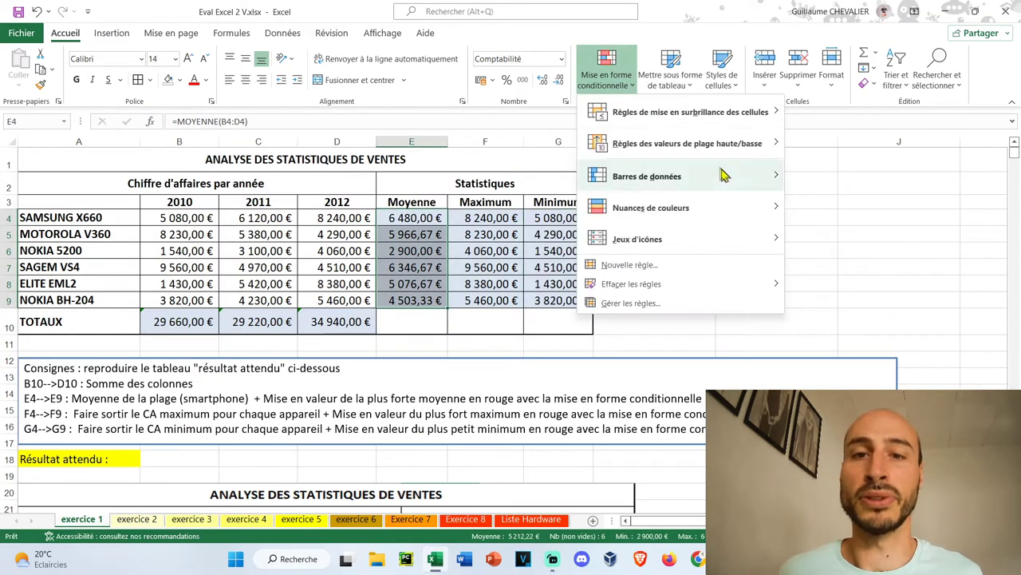
pyautogui.click(830, 144)
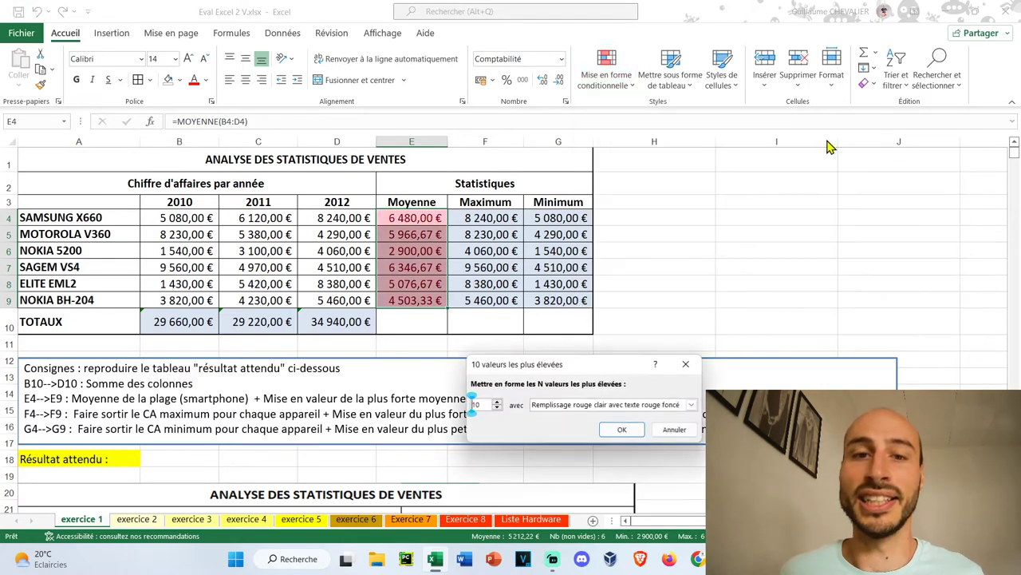
pyautogui.write('1')
pyautogui.click(621, 429)
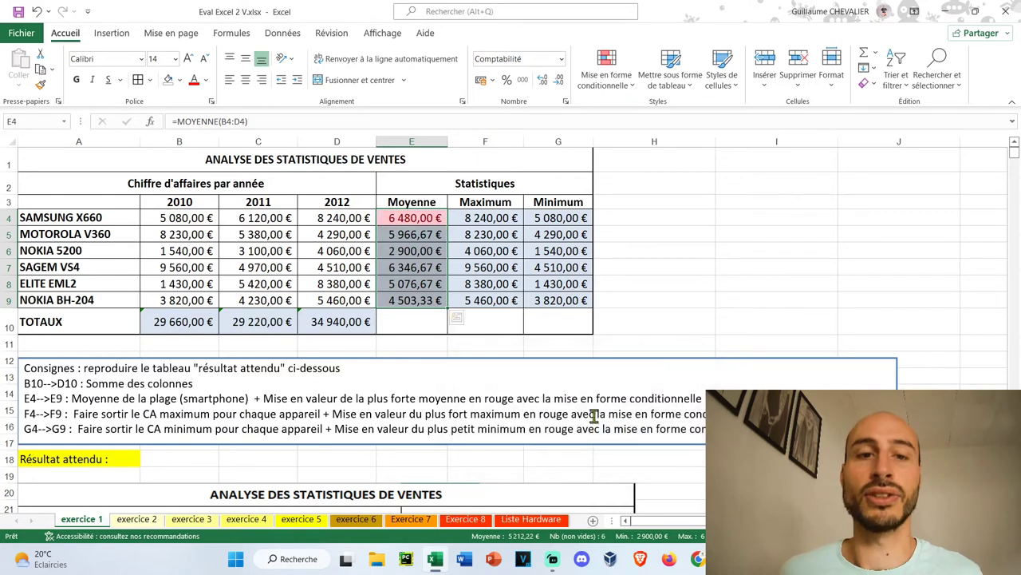
# Step: Highlight the single highest maximum in F4:F9 with a Top 1 light red rule
pyautogui.moveTo(485, 218); pyautogui.dragTo(485, 300)
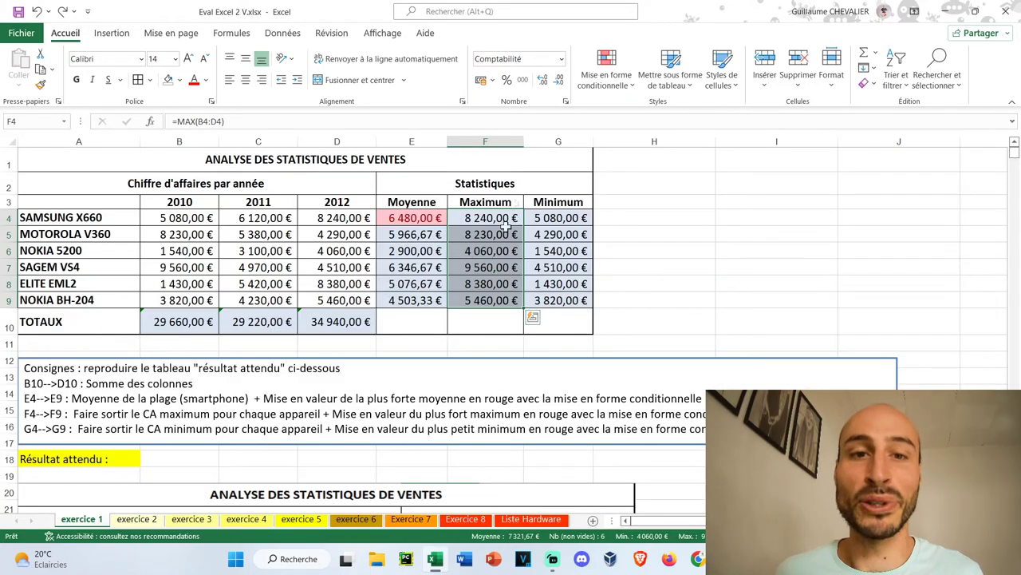
pyautogui.click(607, 76)
pyautogui.click(838, 143)
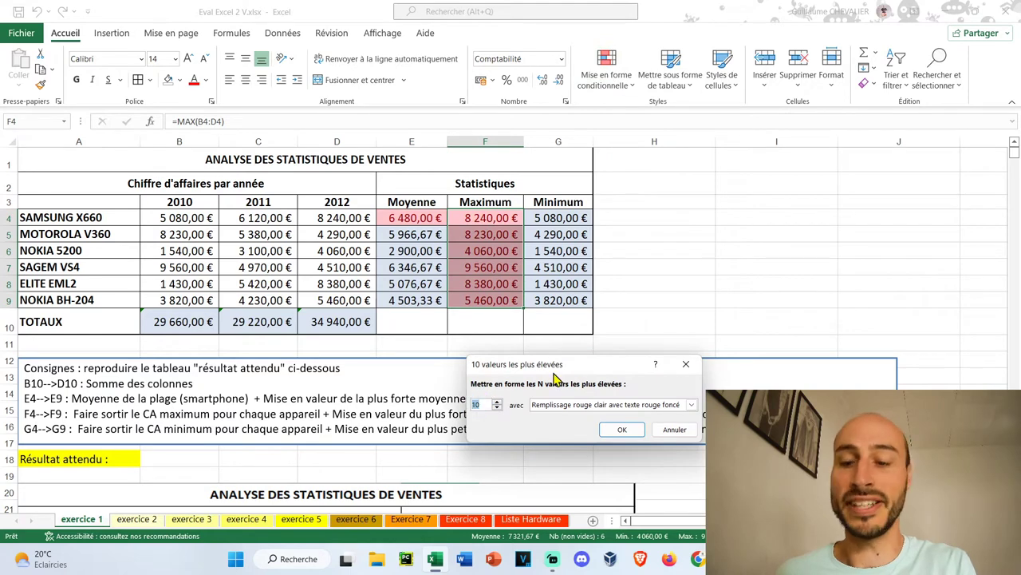
pyautogui.write('1')
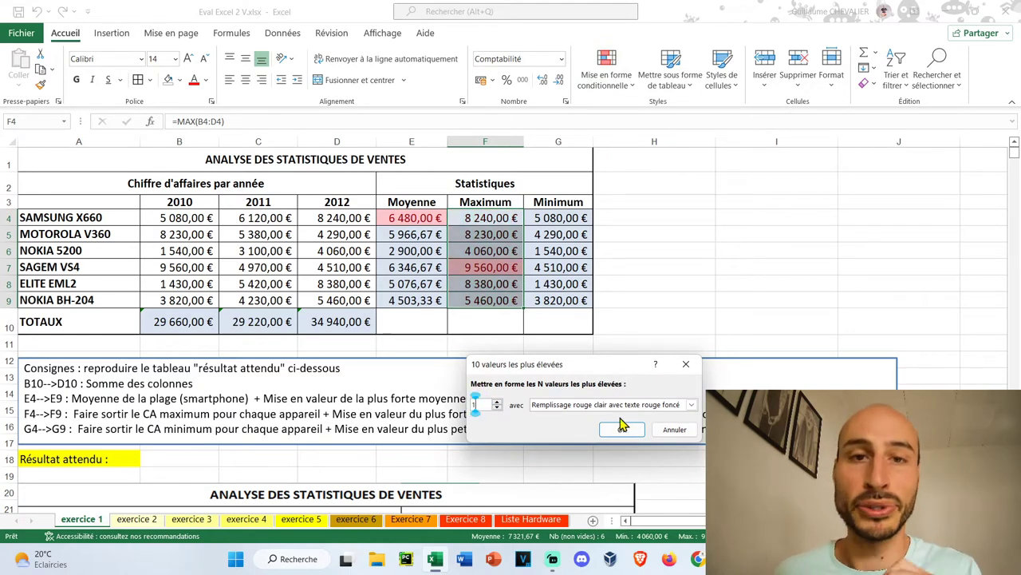
pyautogui.click(621, 429)
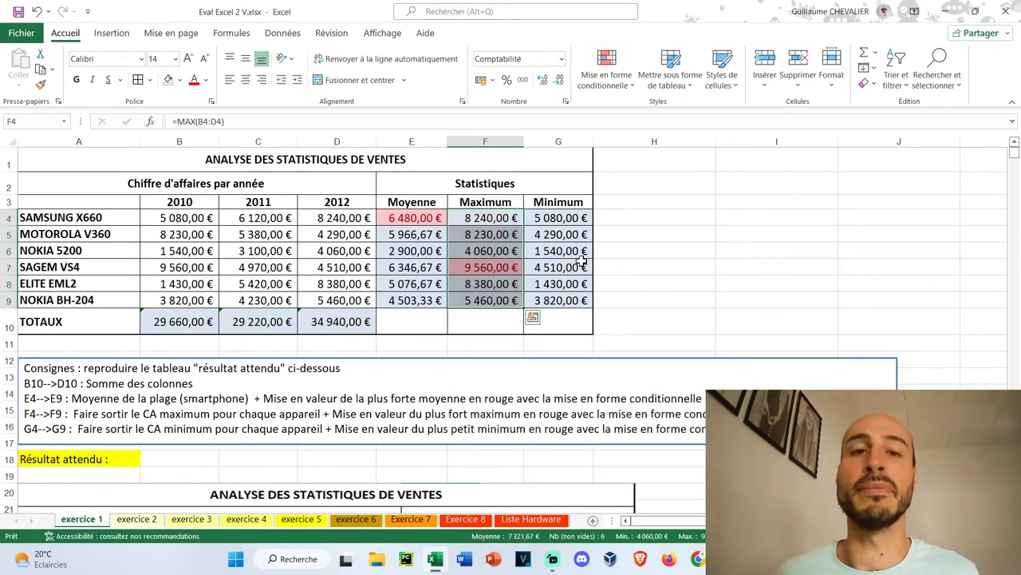
pyautogui.click(574, 206)
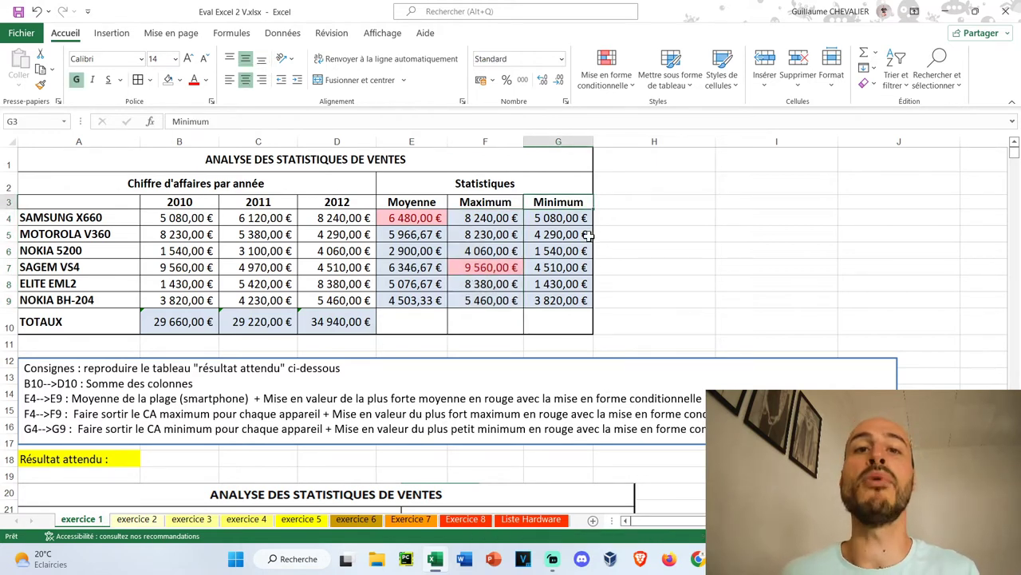
# Step: Highlight the single lowest minimum in G4:G9 with a Bottom 1 light red rule
pyautogui.moveTo(571, 218); pyautogui.dragTo(571, 301)
pyautogui.click(607, 76)
pyautogui.moveTo(686, 143)
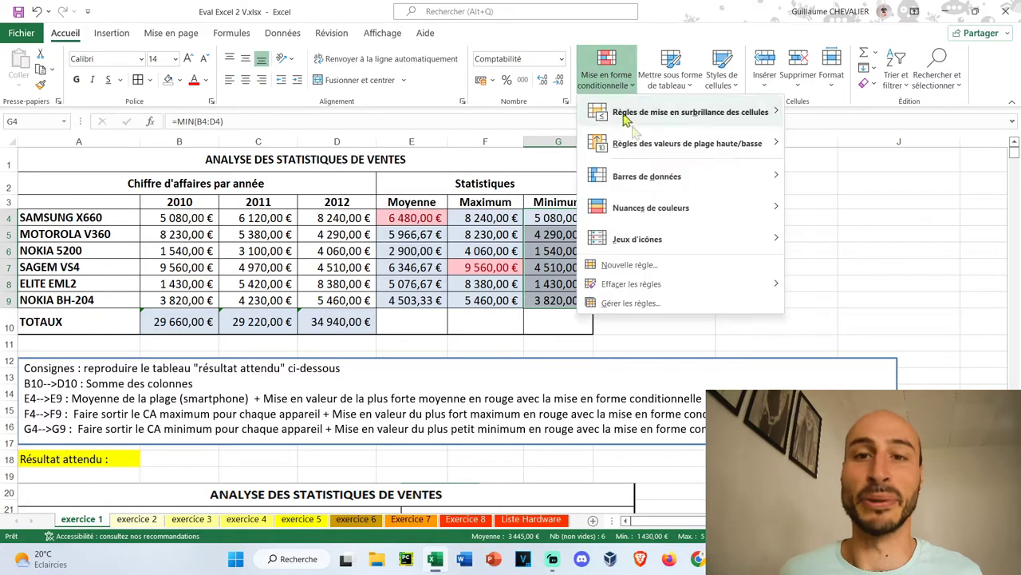
pyautogui.click(873, 207)
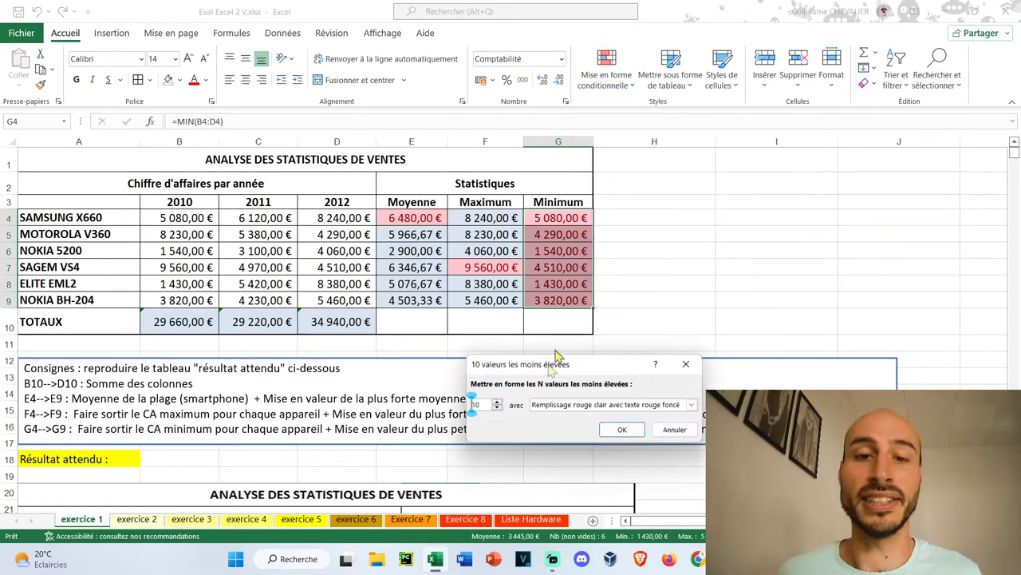
pyautogui.write('1')
pyautogui.click(622, 429)
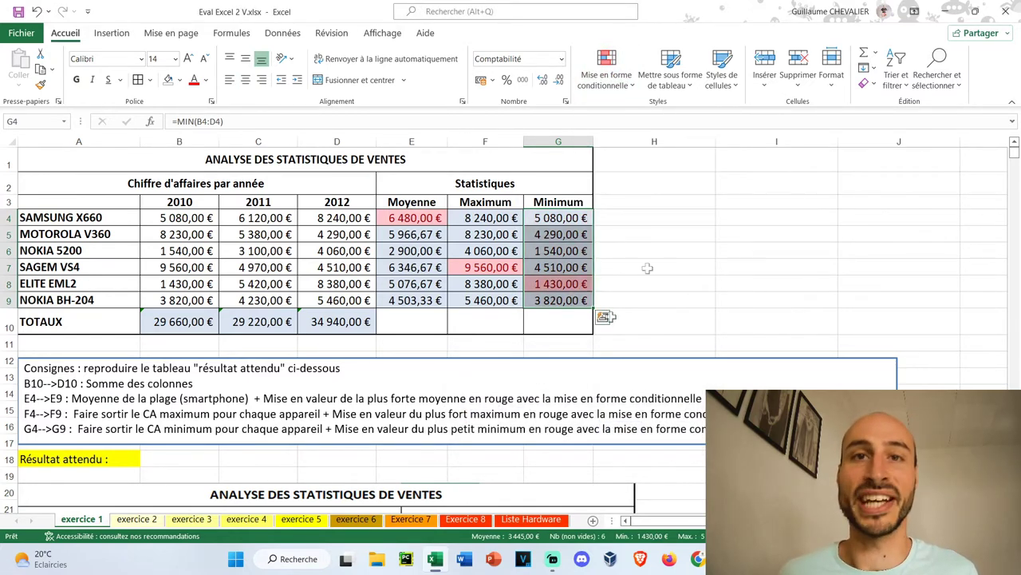
pyautogui.click(564, 285)
pyautogui.scroll(-4, 598, 258)
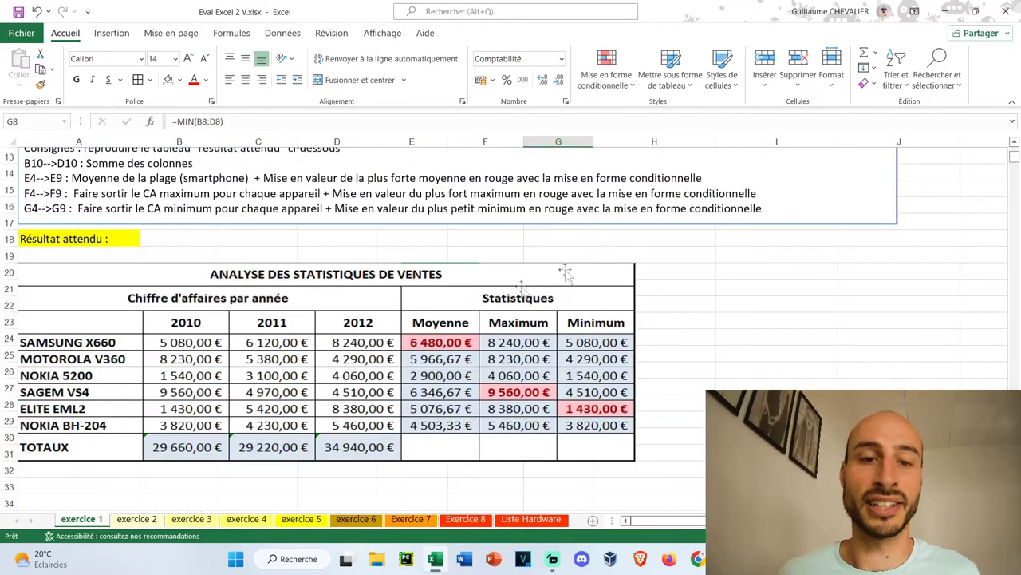
# Step: Move the expected RESULTAT FILIALE SUD picture beside the exercice 2 working table
pyautogui.scroll(4, 620, 308)
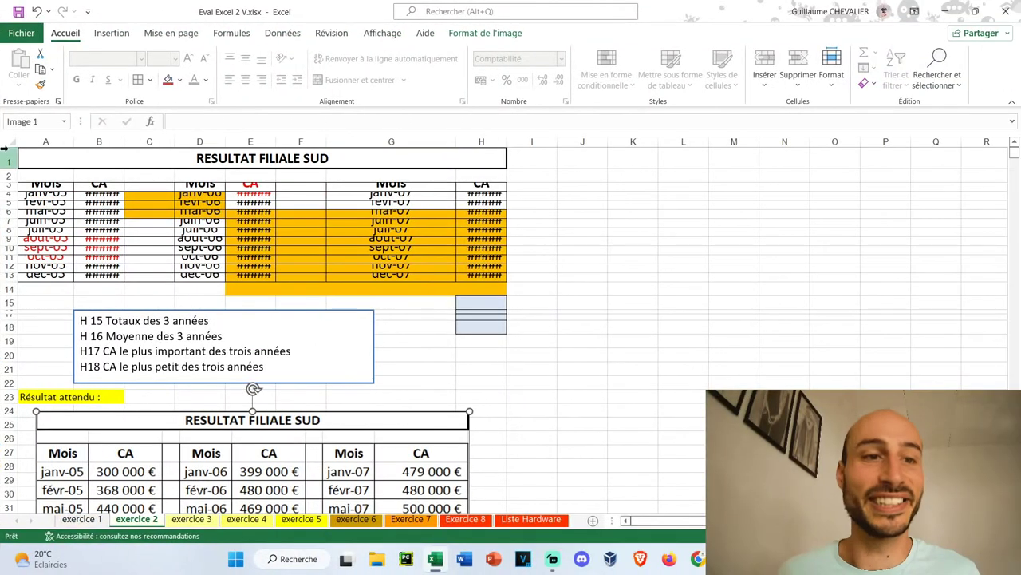
pyautogui.scroll(-3, 351, 327)
pyautogui.scroll(-3, 237, 363)
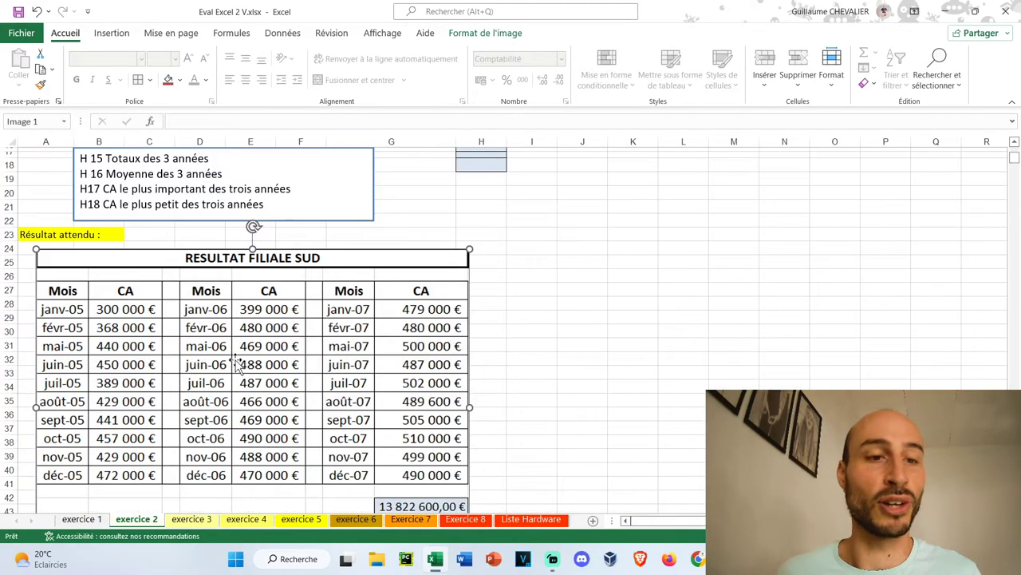
pyautogui.scroll(2, 237, 363)
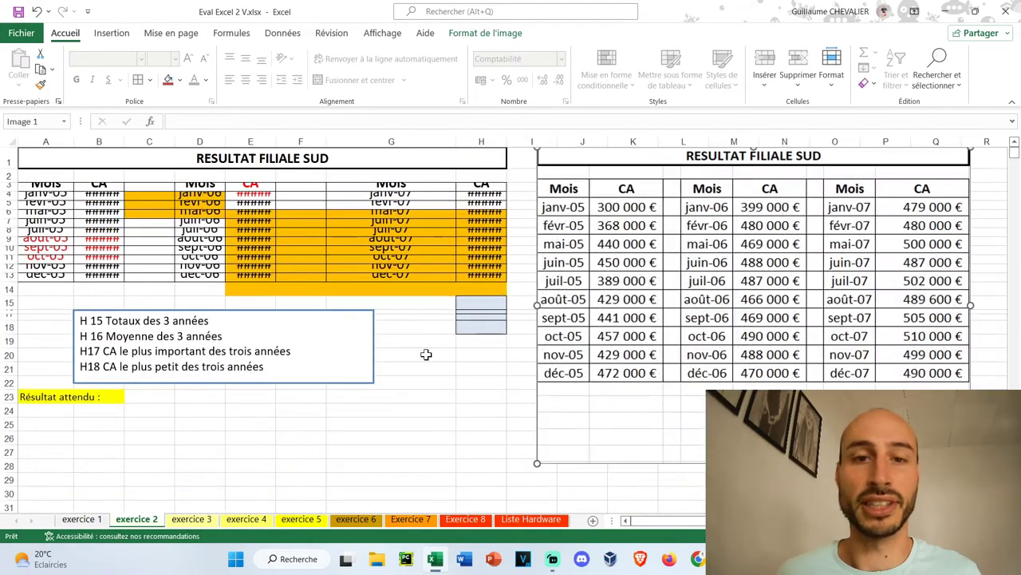
pyautogui.click(423, 355)
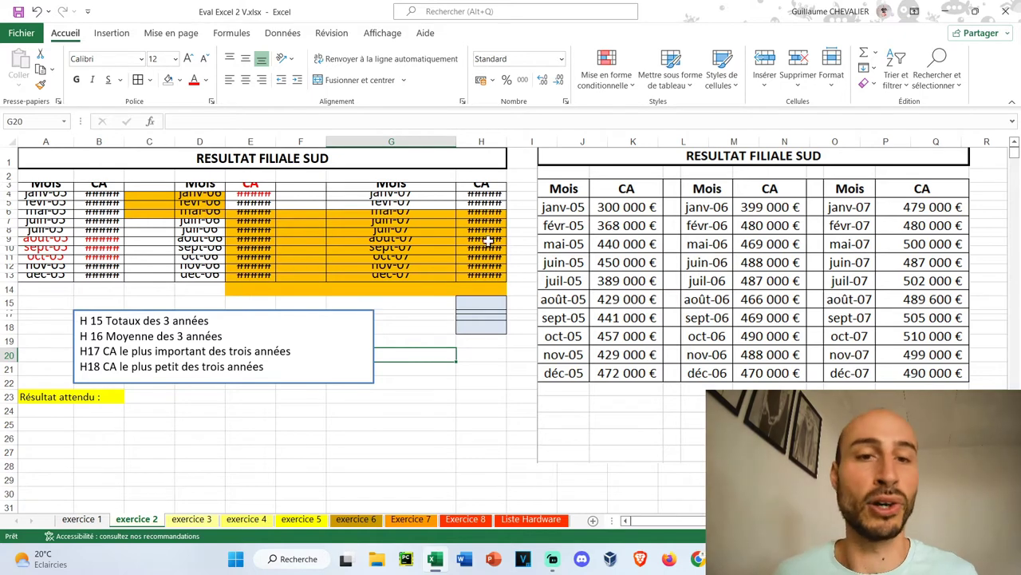
# Step: Widen columns A–H so values replace ###### and autofit rows 3–13
pyautogui.moveTo(499, 282); pyautogui.dragTo(385, 268)
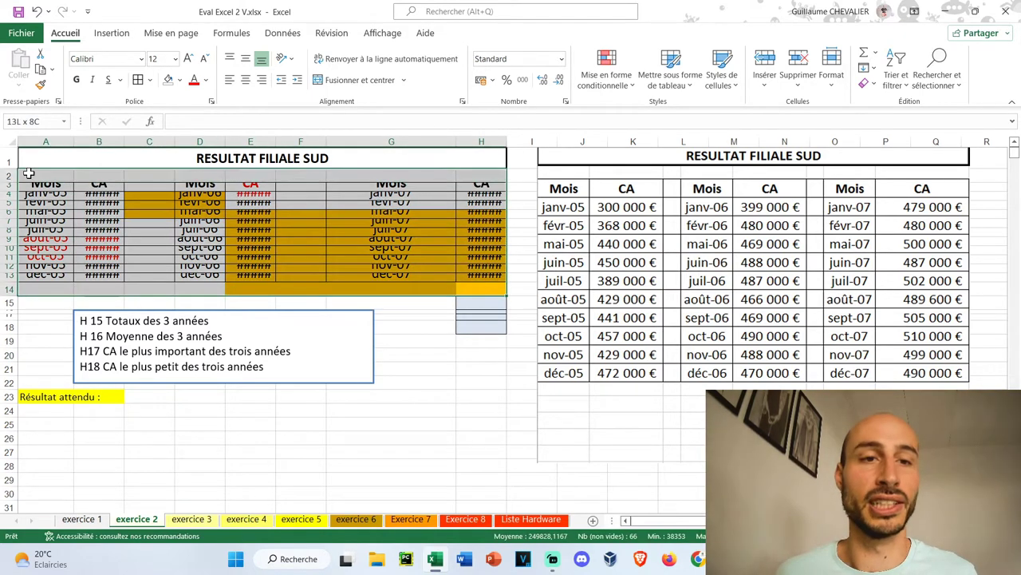
pyautogui.moveTo(28, 184); pyautogui.dragTo(29, 185)
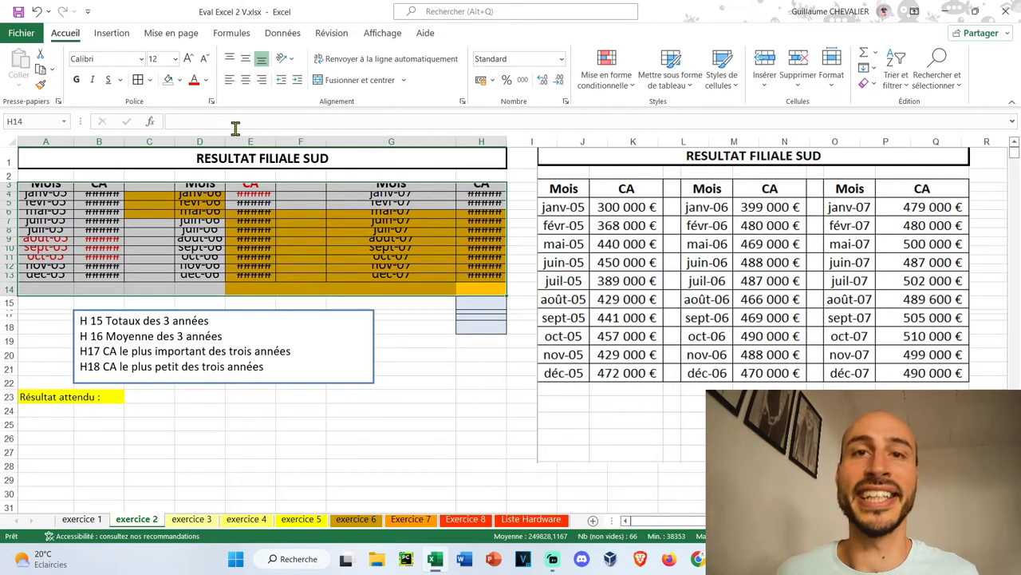
pyautogui.click(415, 368)
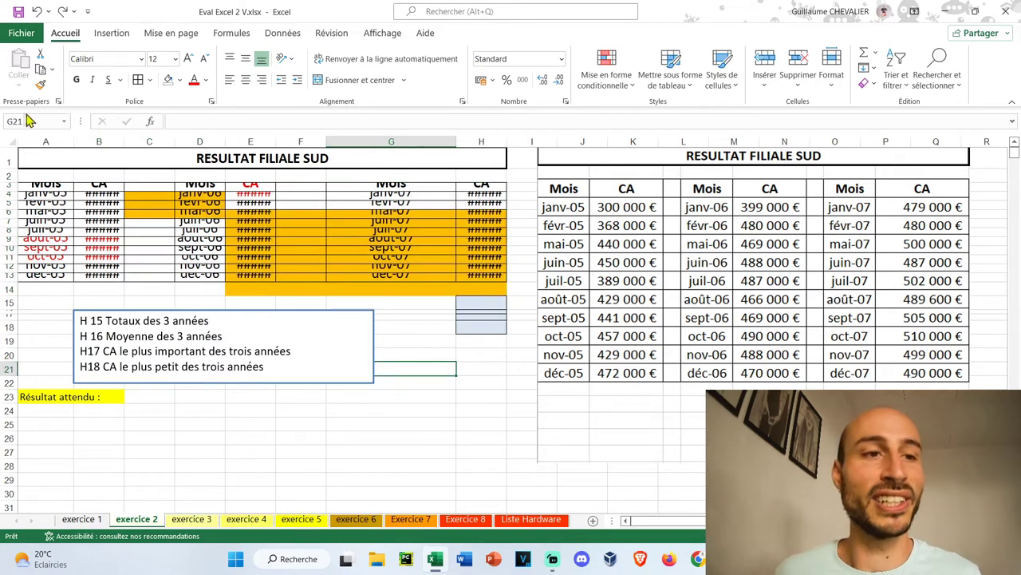
pyautogui.moveTo(45, 176); pyautogui.dragTo(487, 507)
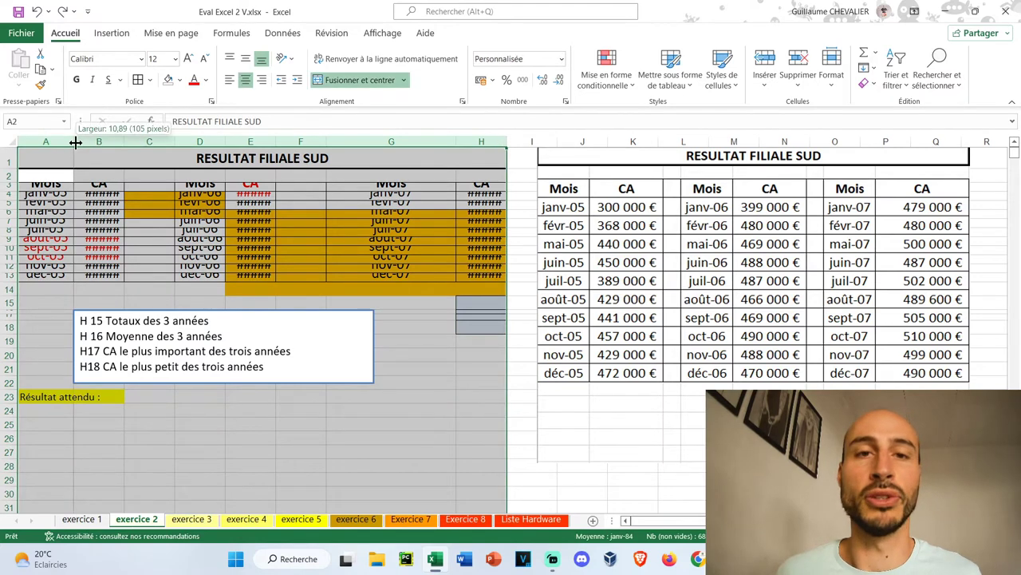
pyautogui.moveTo(76, 142); pyautogui.dragTo(103, 142)
pyautogui.click(138, 291)
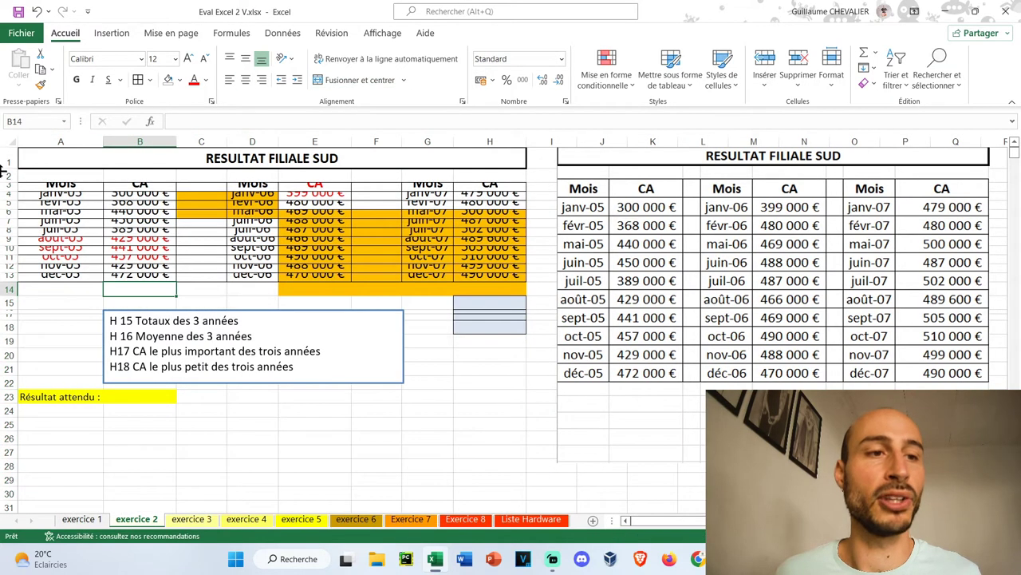
pyautogui.moveTo(4, 184); pyautogui.dragTo(4, 276)
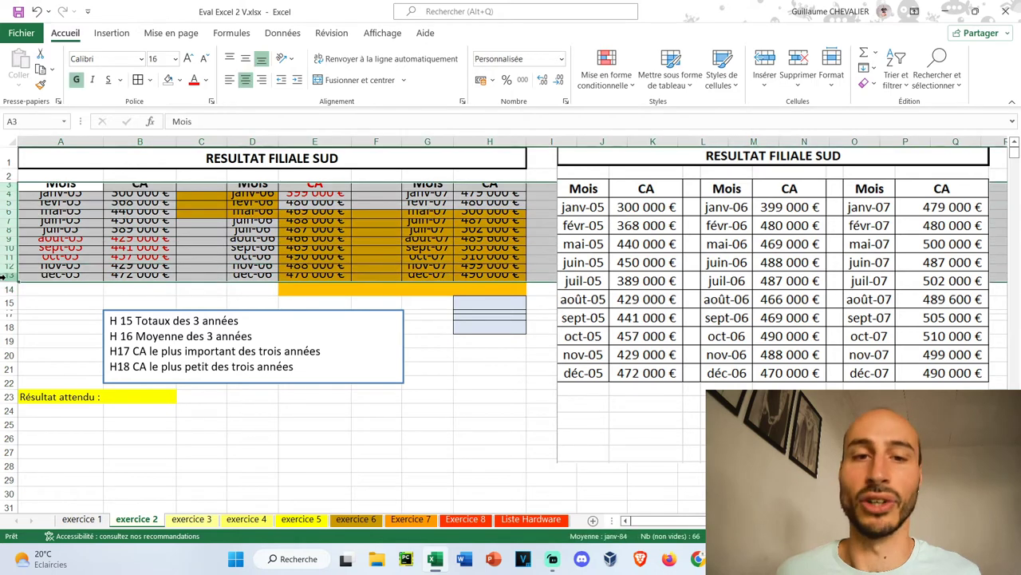
pyautogui.doubleClick(8, 192)
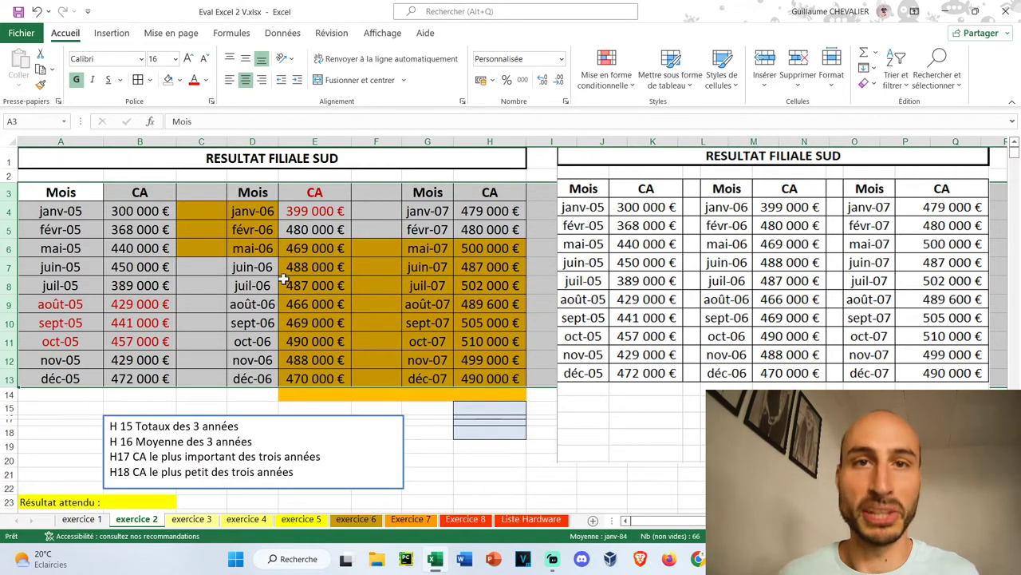
pyautogui.click(252, 304)
# Step: Remove the table's fill, set its text to automatic black, and narrow spacer columns C and F
pyautogui.moveTo(502, 394); pyautogui.dragTo(48, 193)
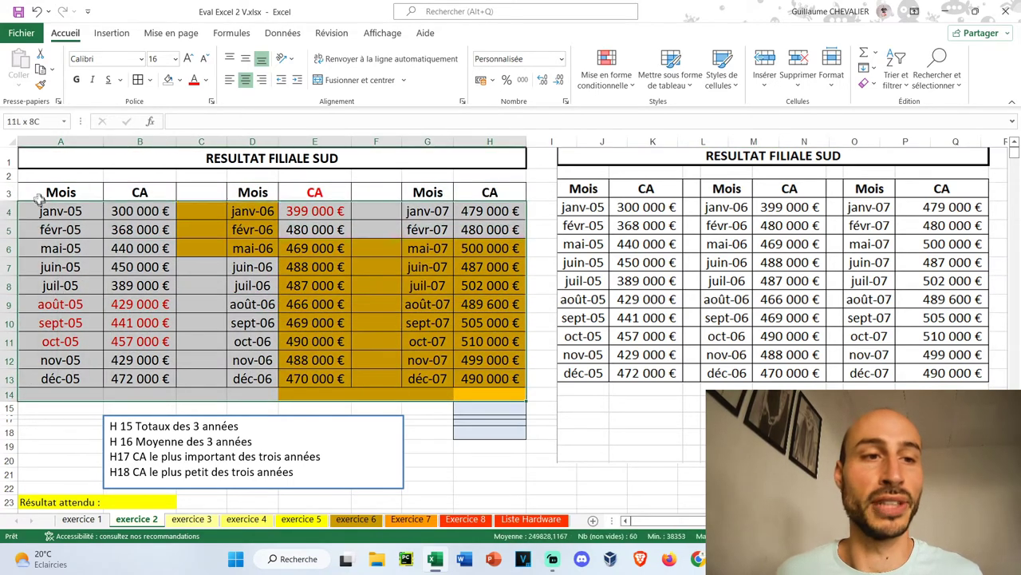
pyautogui.click(181, 81)
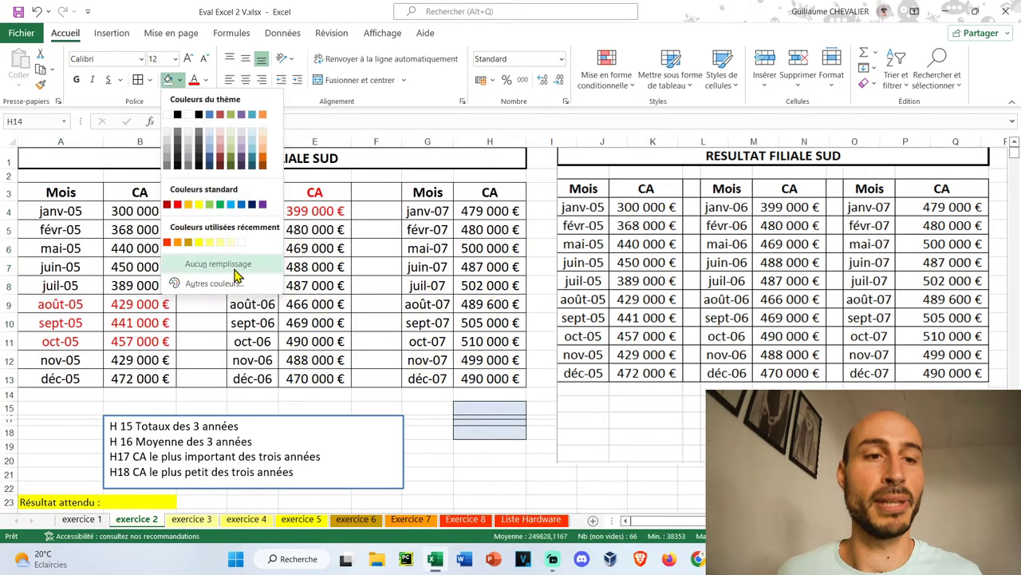
pyautogui.click(235, 271)
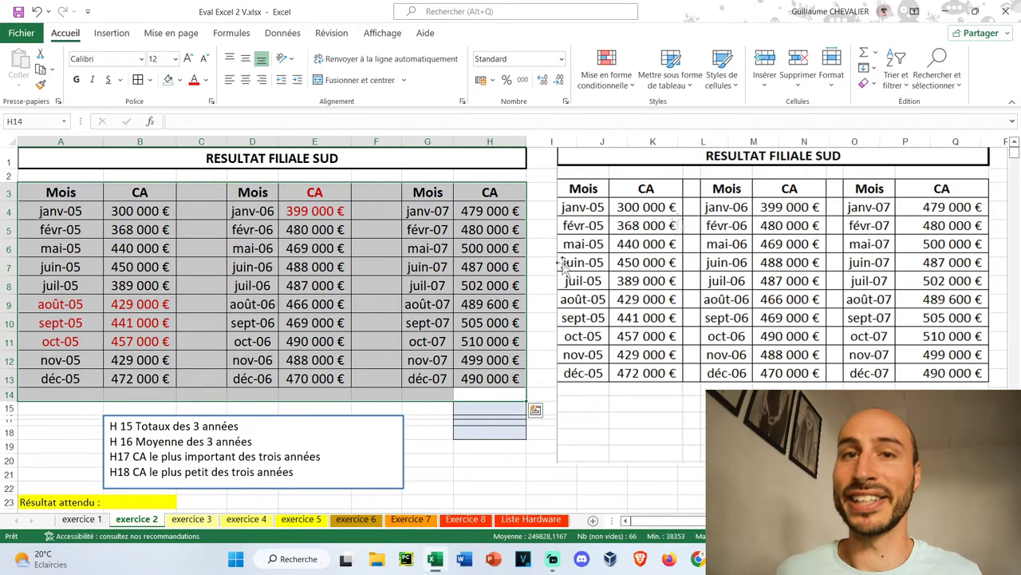
pyautogui.click(207, 80)
pyautogui.click(207, 80)
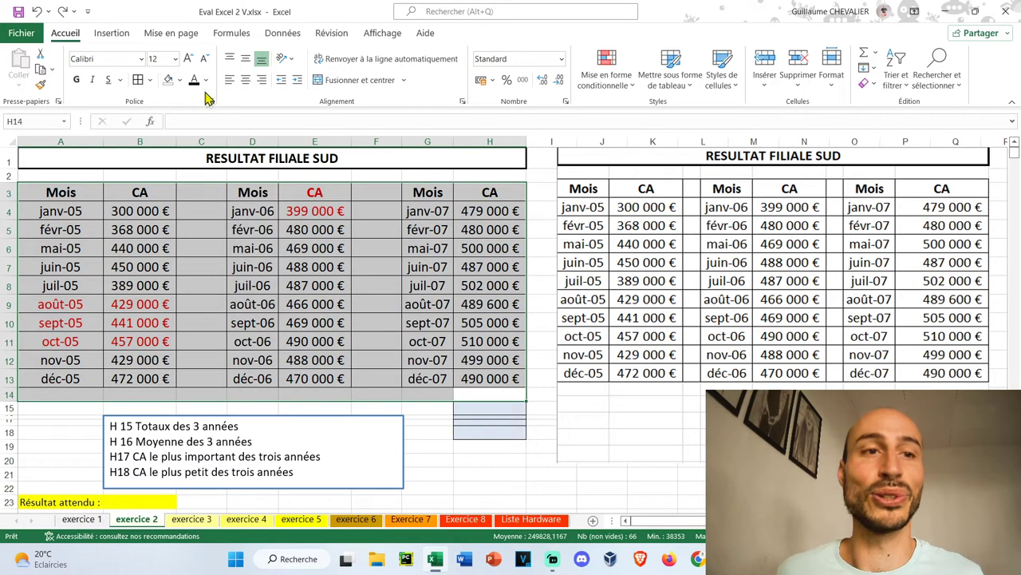
pyautogui.click(206, 80)
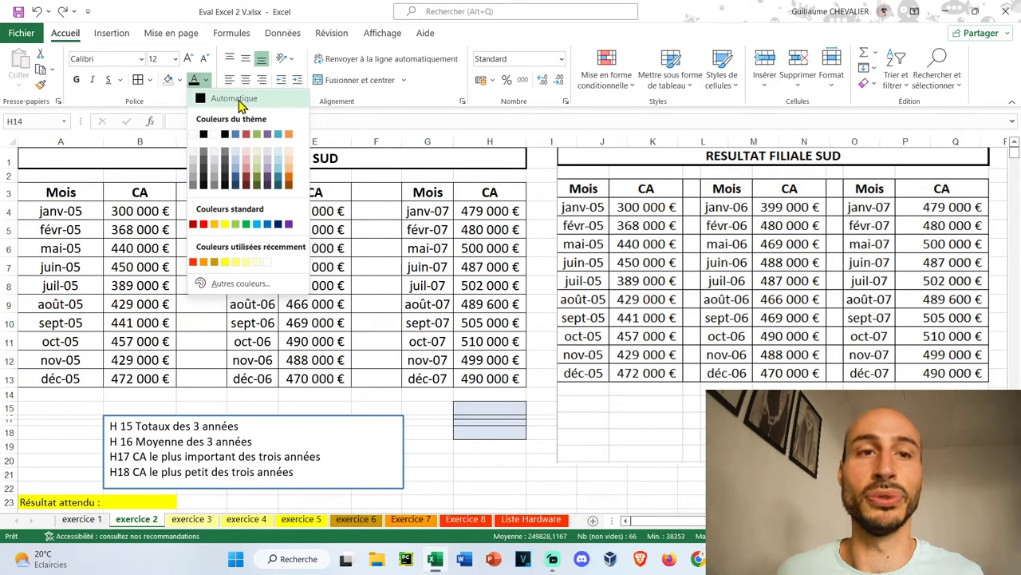
pyautogui.click(237, 103)
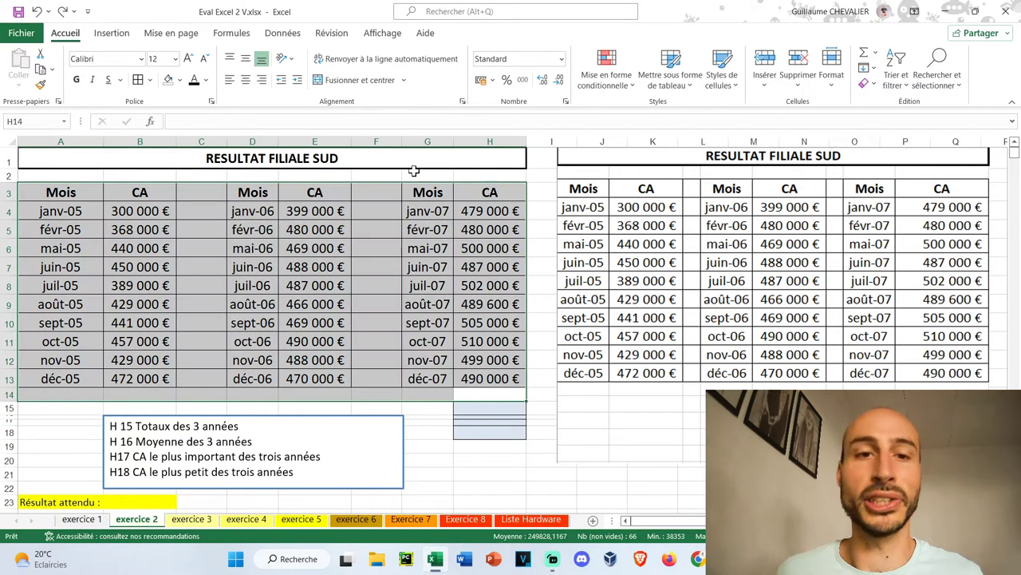
pyautogui.moveTo(402, 142); pyautogui.dragTo(363, 137)
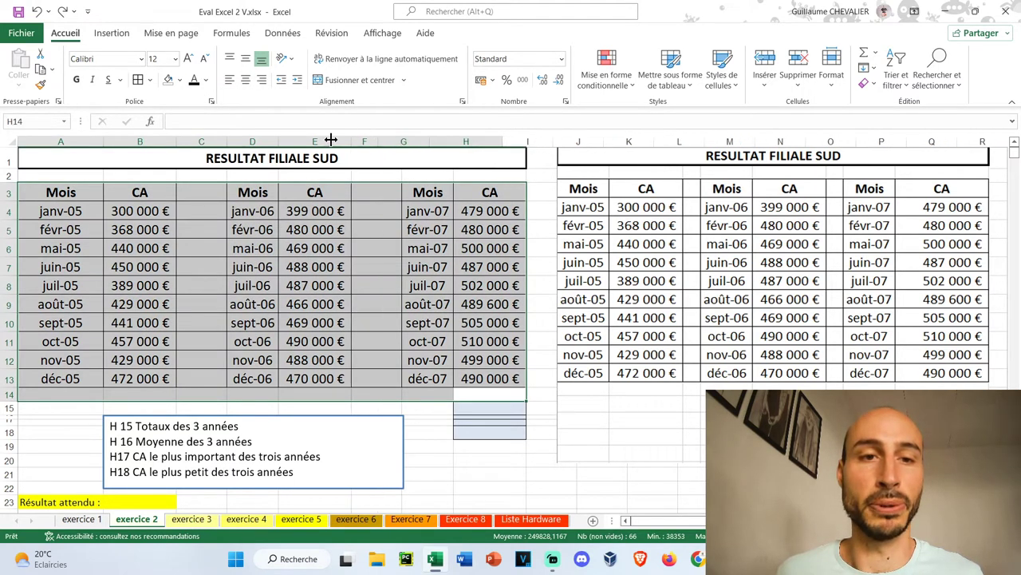
pyautogui.moveTo(227, 141); pyautogui.dragTo(198, 141)
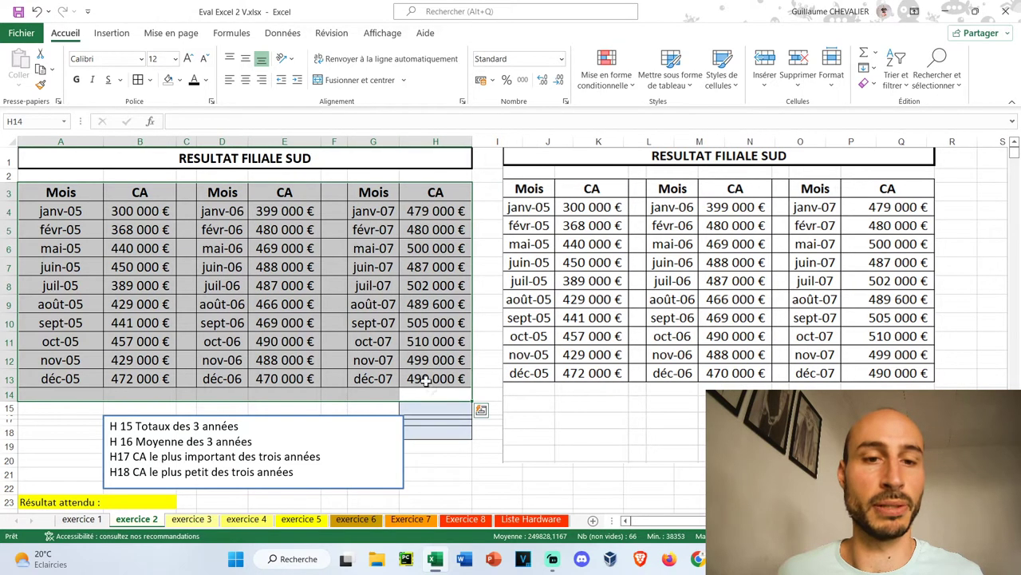
pyautogui.click(59, 432)
# Step: Reset rows 15–18 to normal height
pyautogui.click(67, 407)
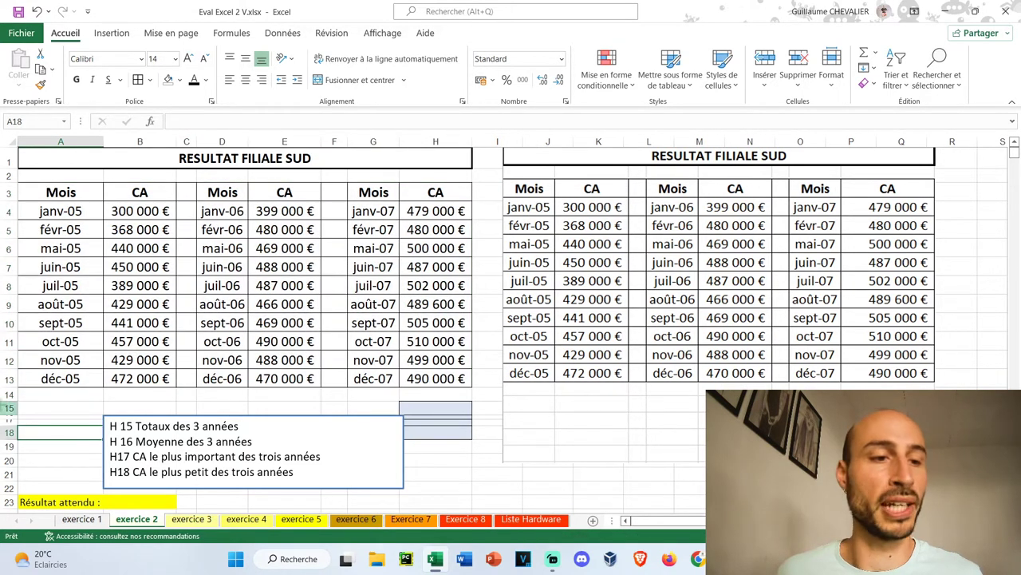
pyautogui.moveTo(5, 407); pyautogui.dragTo(5, 432)
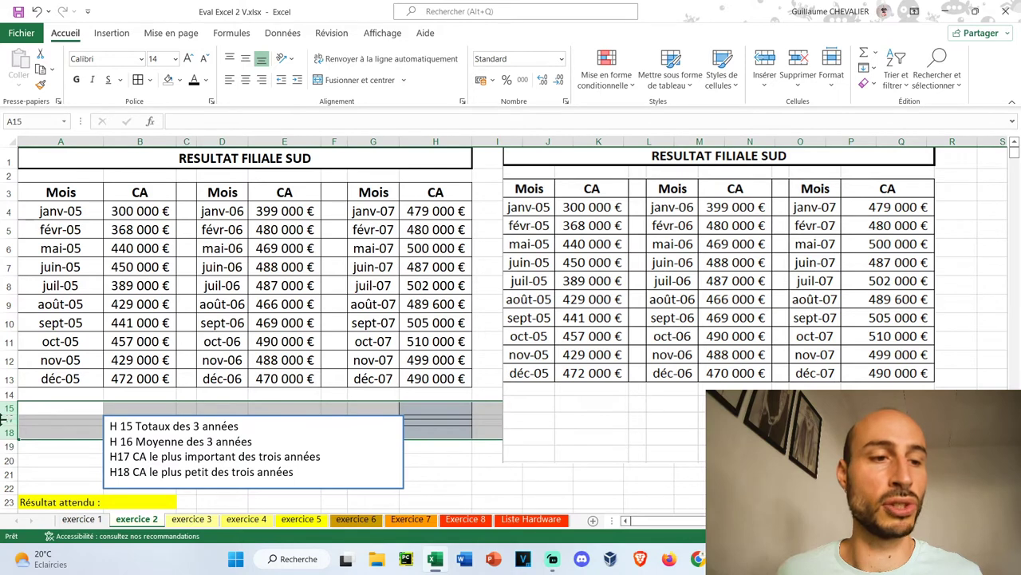
pyautogui.doubleClick(4, 414)
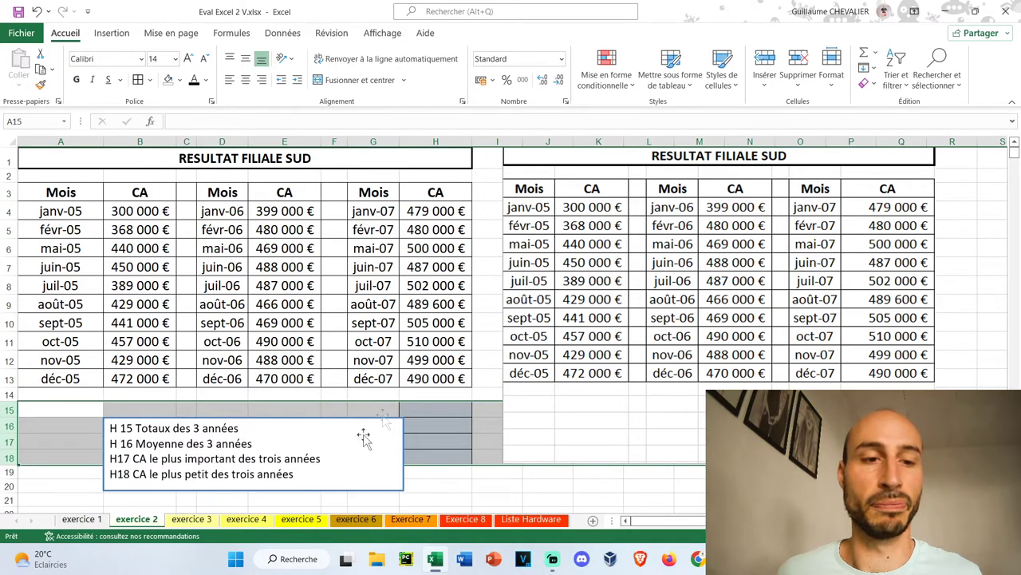
pyautogui.scroll(-1, 383, 415)
pyautogui.click(312, 390)
pyautogui.scroll(1, 239, 391)
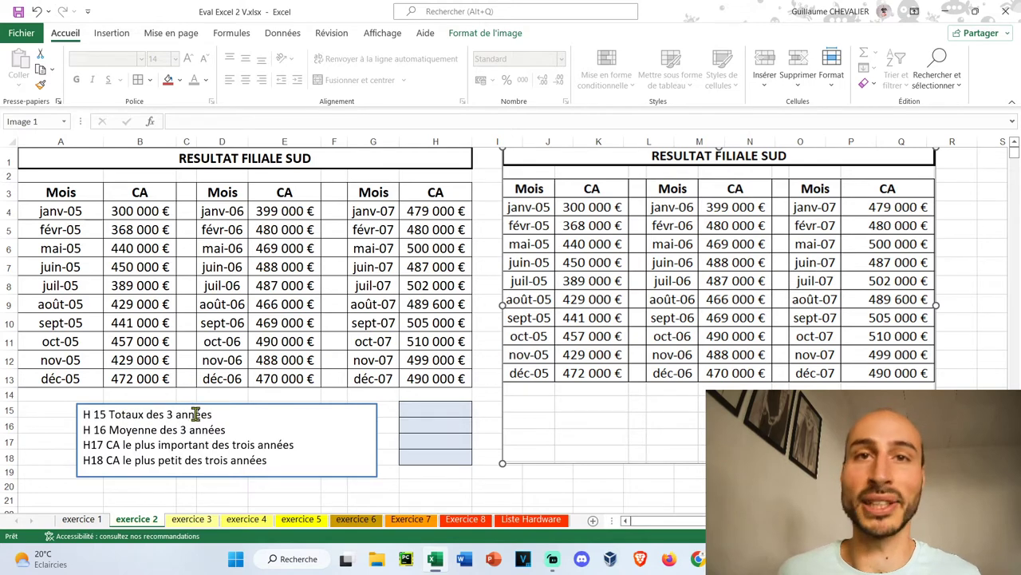
# Step: Enter =SOMME(B4:B13;E4:E13;H4:H13) in H15 for a 13 822 600 € total
pyautogui.click(451, 409)
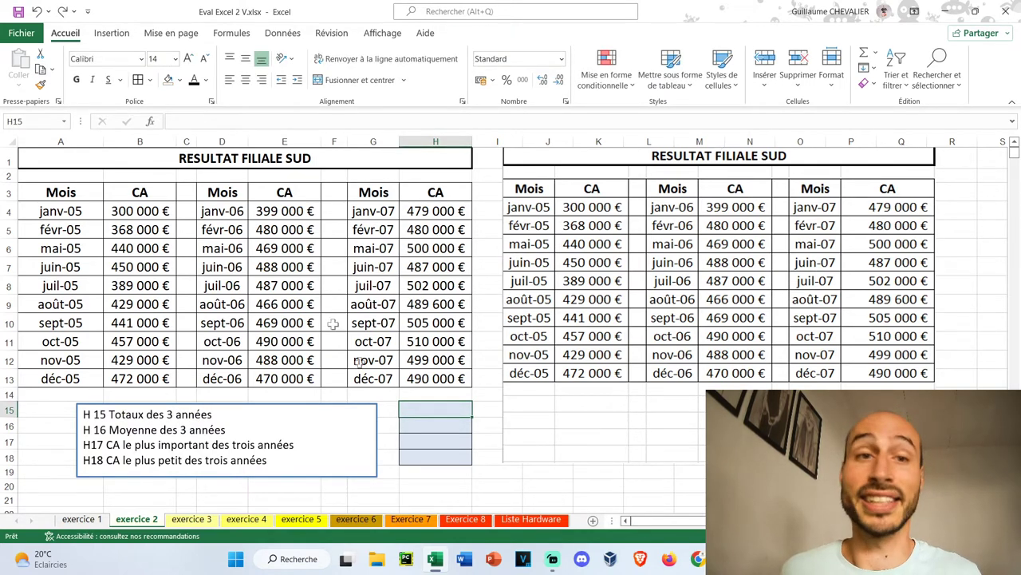
pyautogui.moveTo(147, 211); pyautogui.dragTo(160, 379)
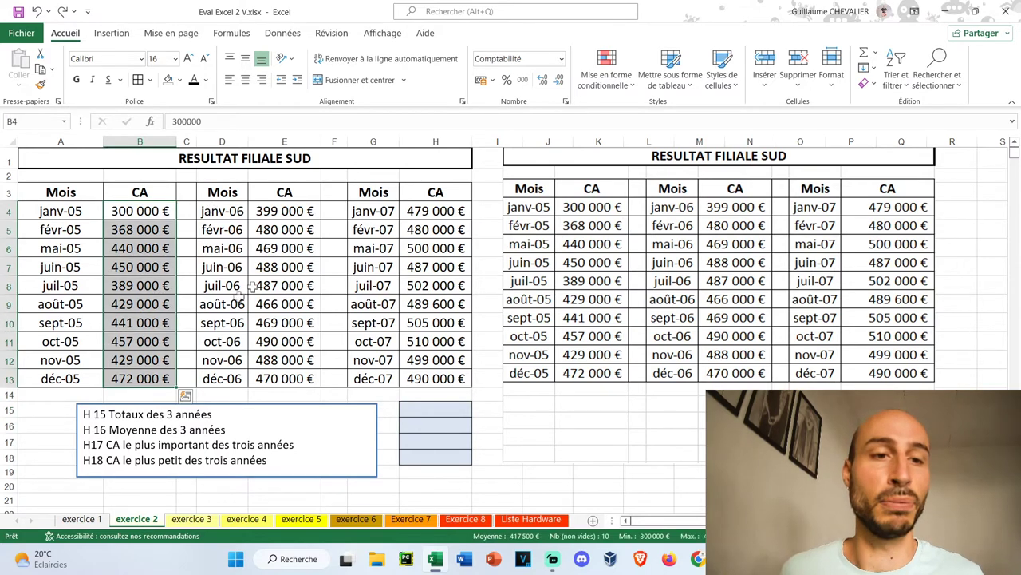
pyautogui.moveTo(299, 210)
pyautogui.mouseDown()
pyautogui.moveTo(295, 351)
pyautogui.moveTo(330, 396)
pyautogui.mouseUp()
pyautogui.moveTo(409, 209); pyautogui.dragTo(447, 379)
pyautogui.click(456, 405)
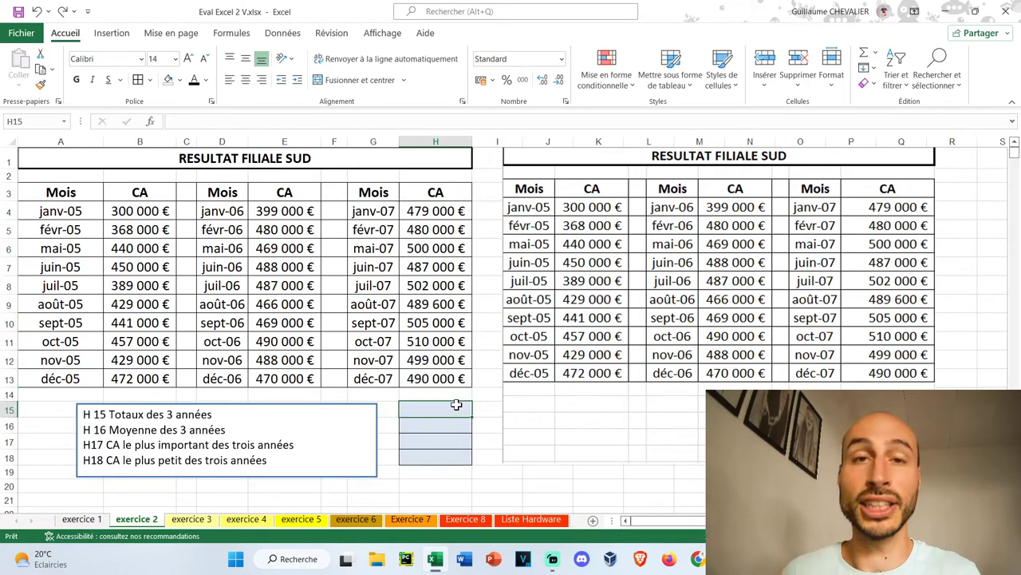
pyautogui.click(863, 52)
pyautogui.moveTo(134, 211)
pyautogui.mouseDown()
pyautogui.moveTo(158, 387)
pyautogui.moveTo(156, 378)
pyautogui.mouseUp()
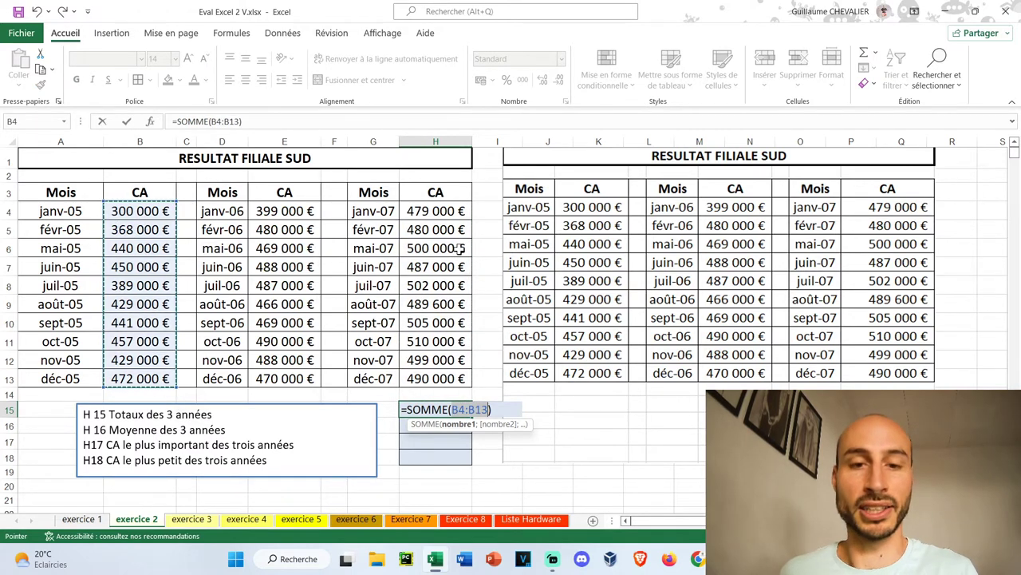
pyautogui.write(';')
pyautogui.moveTo(284, 210); pyautogui.dragTo(307, 373)
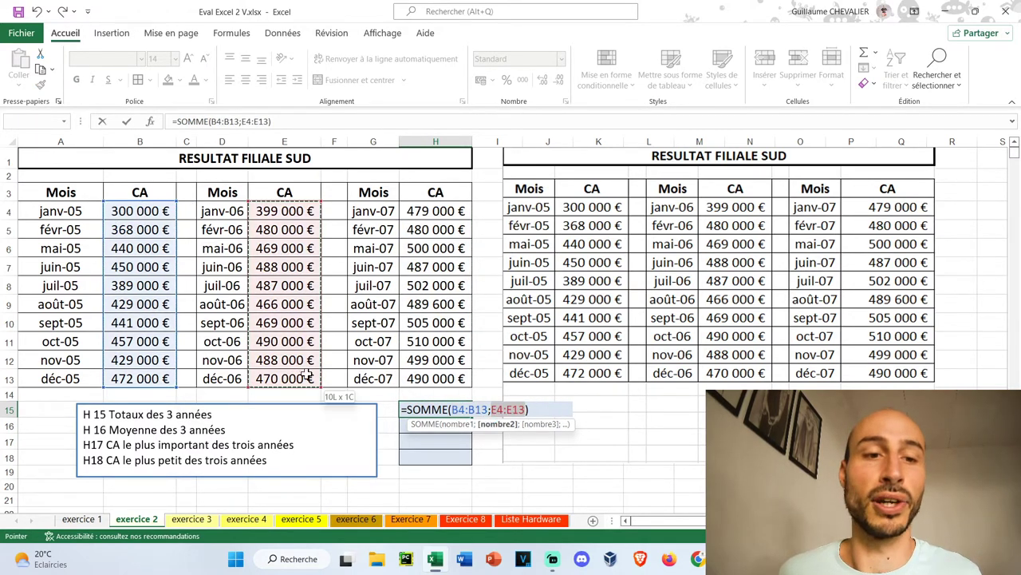
pyautogui.write(';')
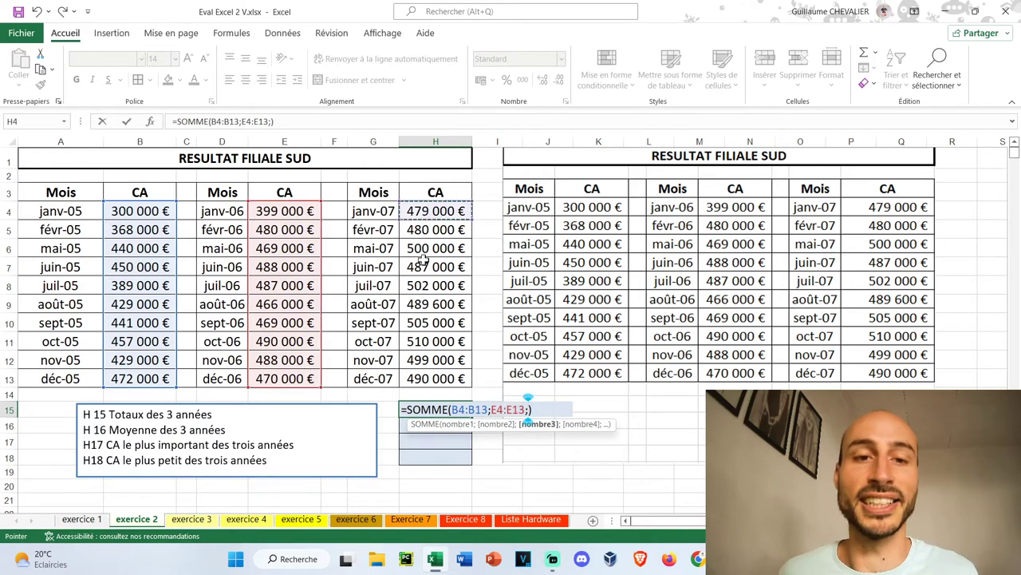
pyautogui.moveTo(431, 212); pyautogui.dragTo(450, 372)
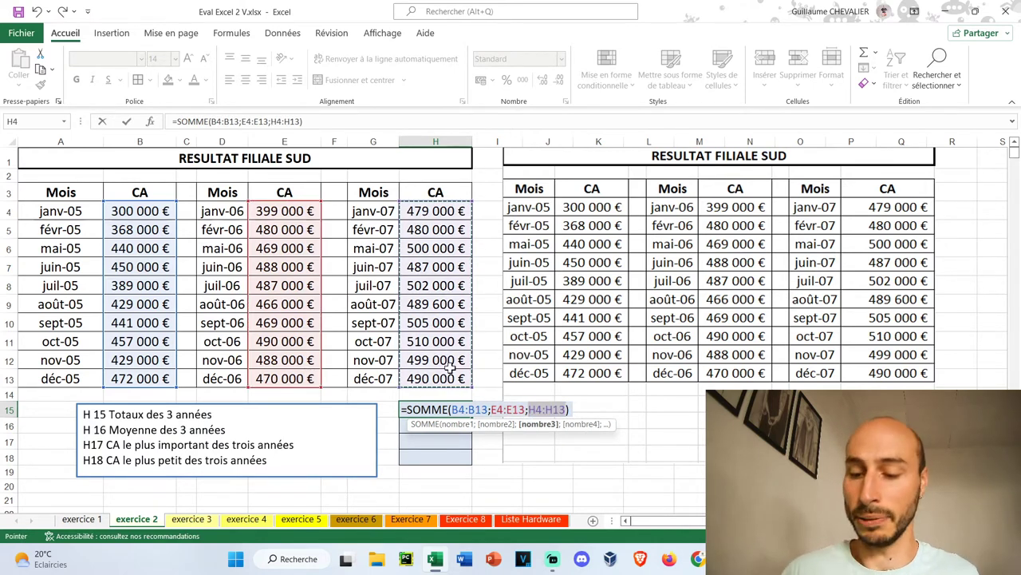
pyautogui.press('Return')
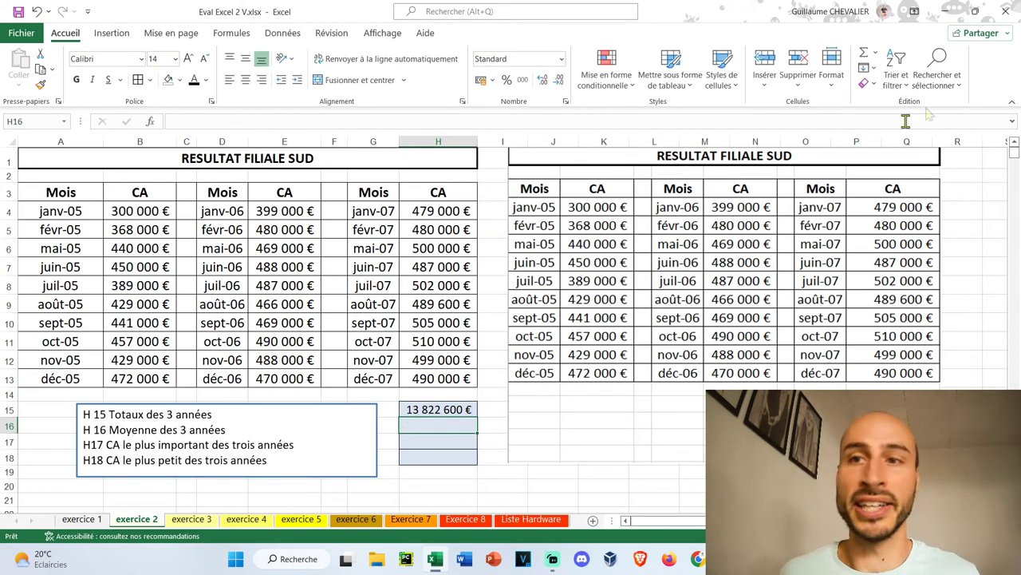
pyautogui.click(876, 53)
# Step: Enter =MOYENNE(B4:B13;E4:E13;H4:H13) in H16, giving 460 753 €
pyautogui.click(897, 90)
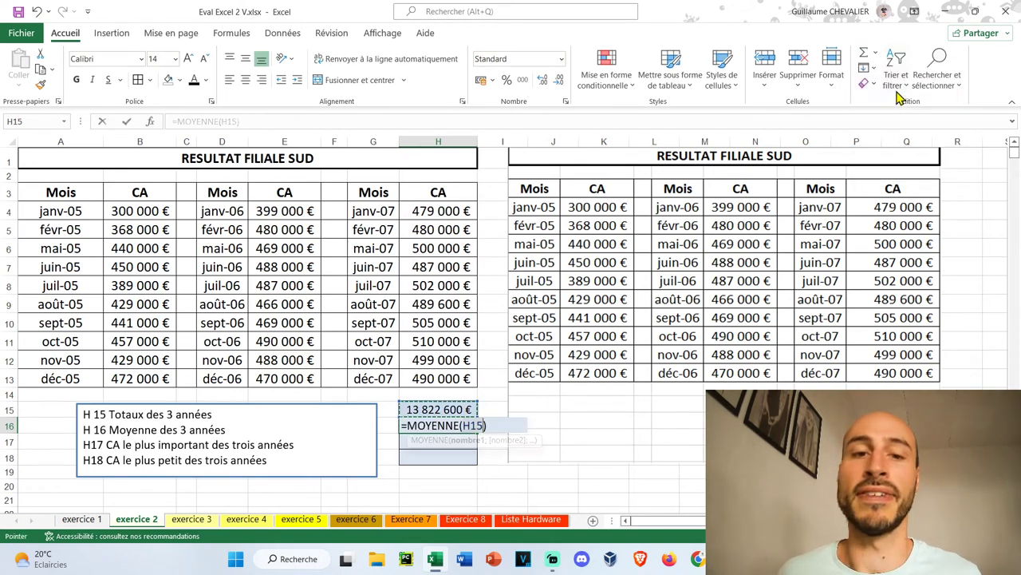
pyautogui.moveTo(144, 217); pyautogui.dragTo(150, 378)
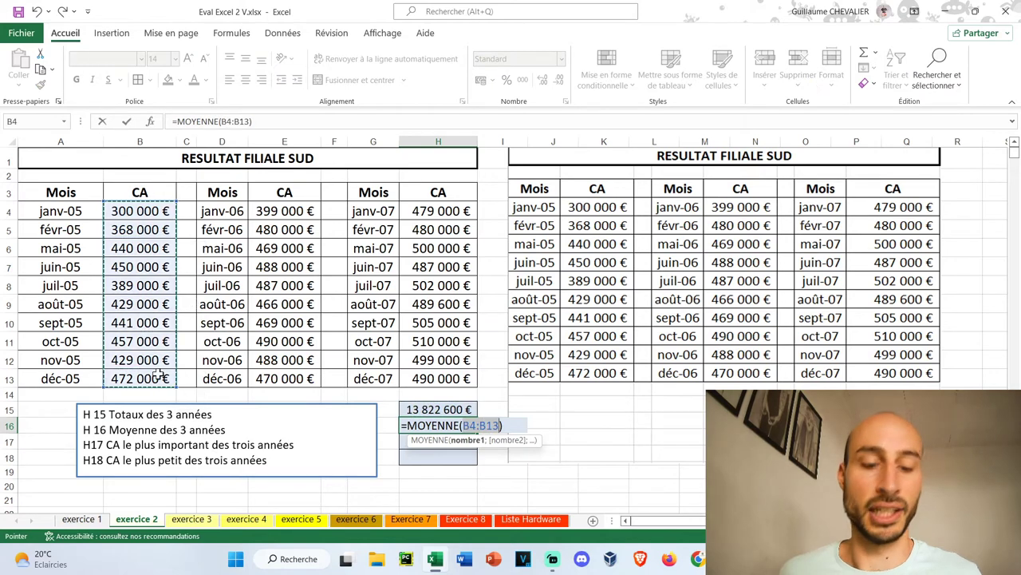
pyautogui.write(';')
pyautogui.moveTo(301, 213); pyautogui.dragTo(287, 378)
pyautogui.write(';')
pyautogui.moveTo(443, 211); pyautogui.dragTo(443, 380)
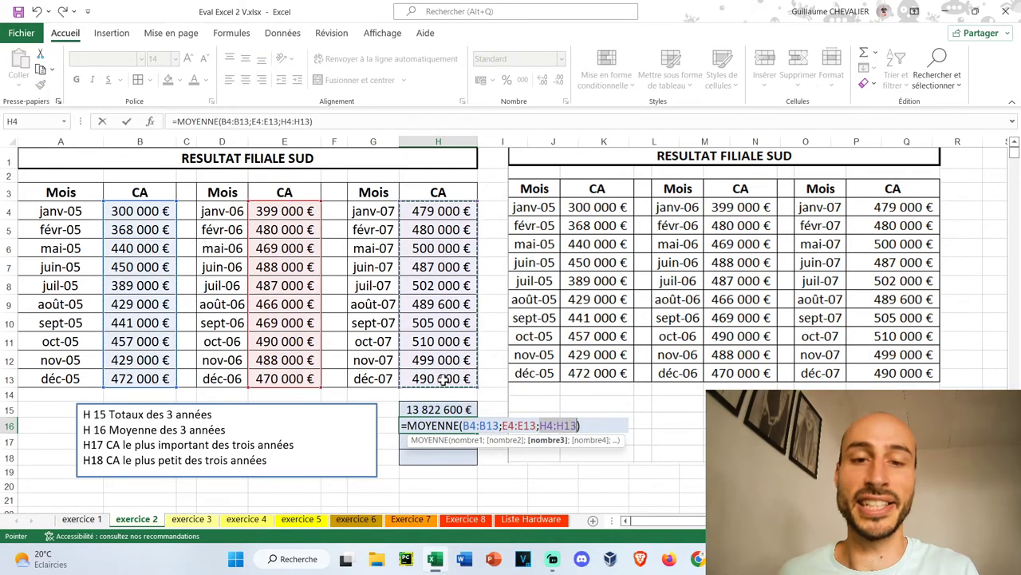
pyautogui.press('Return')
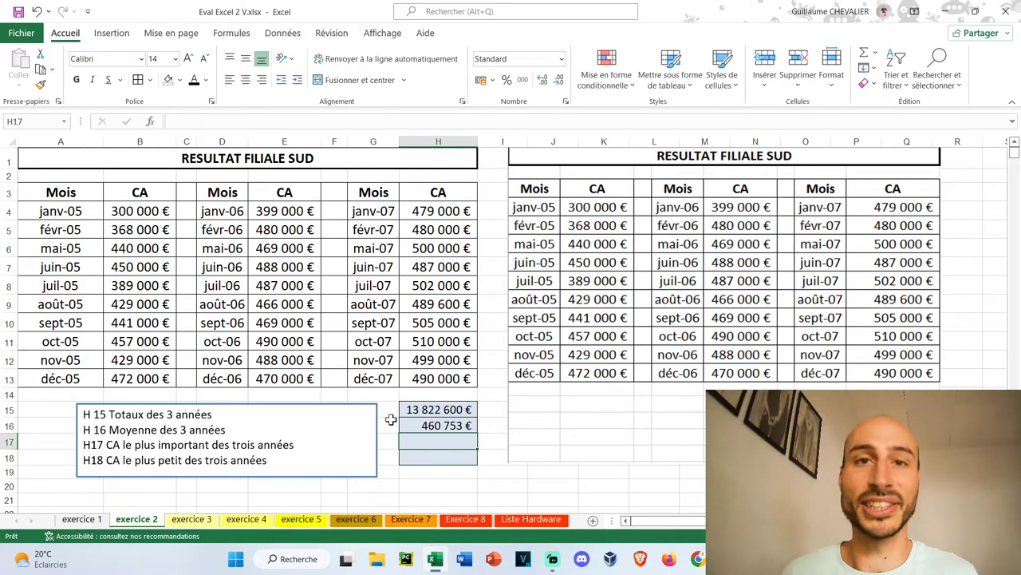
# Step: Copy the H16 formula into H17 and change MOYENNE to MAX, giving 510 000 €
pyautogui.click(423, 423)
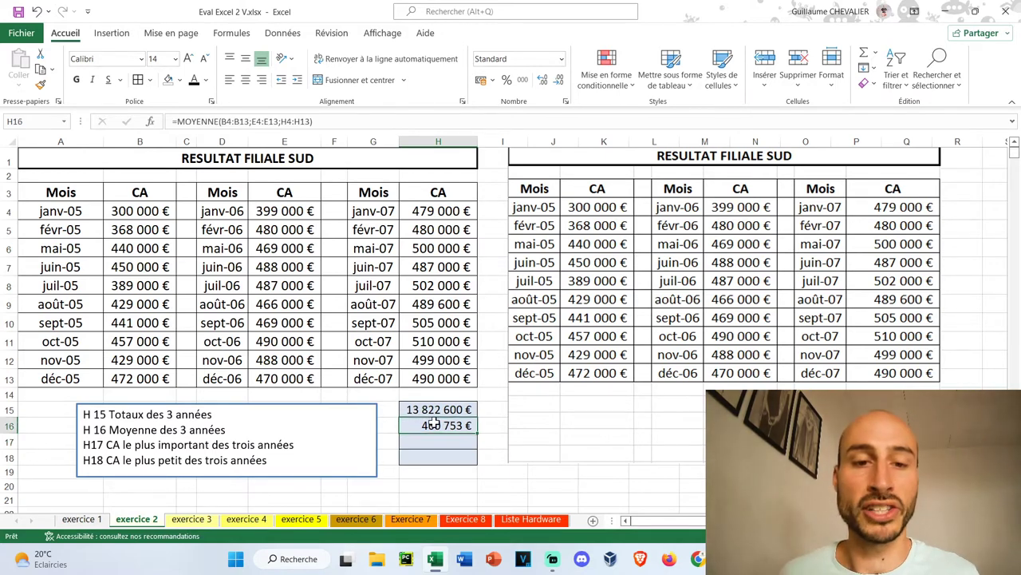
pyautogui.click(360, 121)
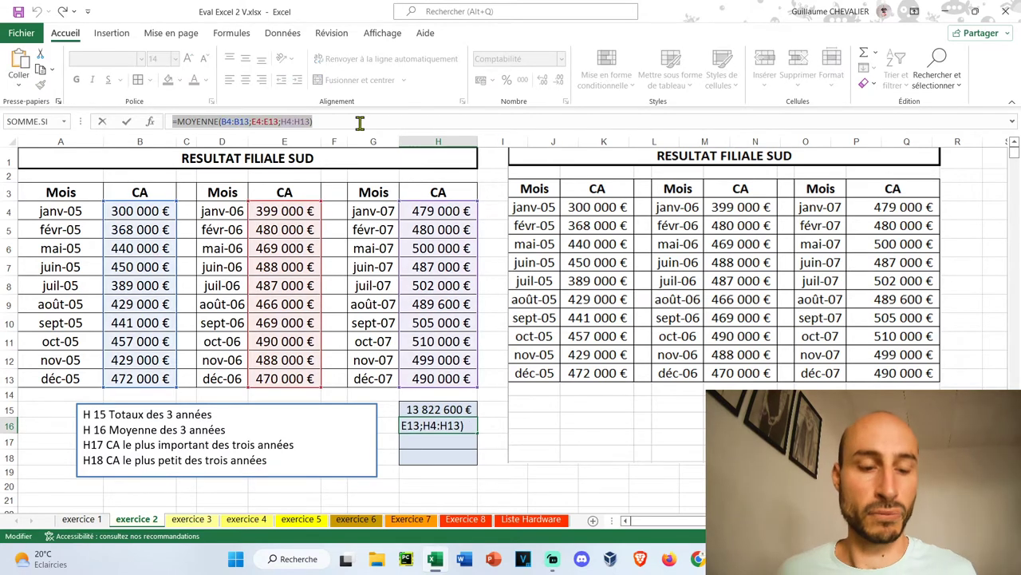
pyautogui.press('Return')
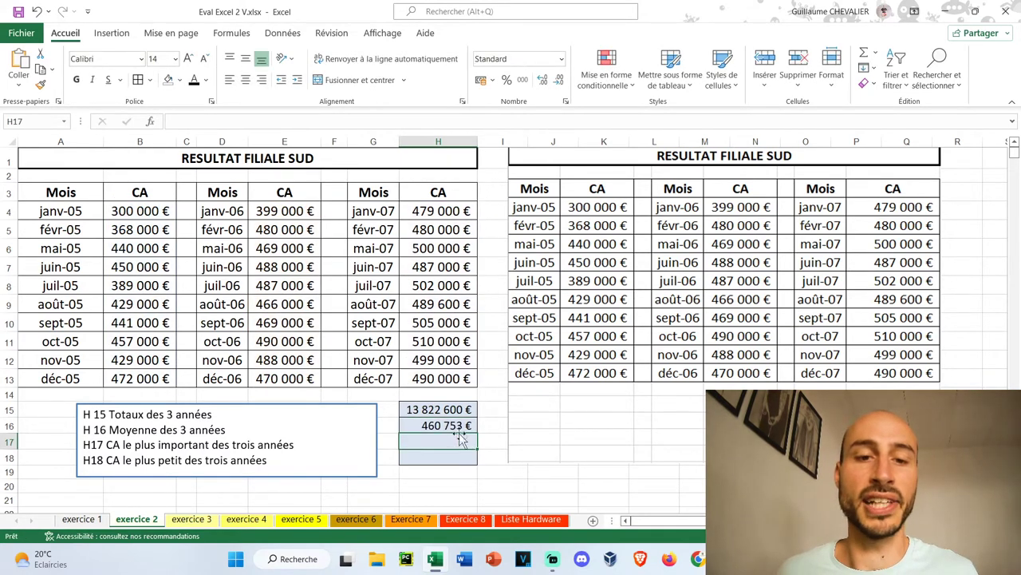
pyautogui.hotkey('ctrl', 'v')
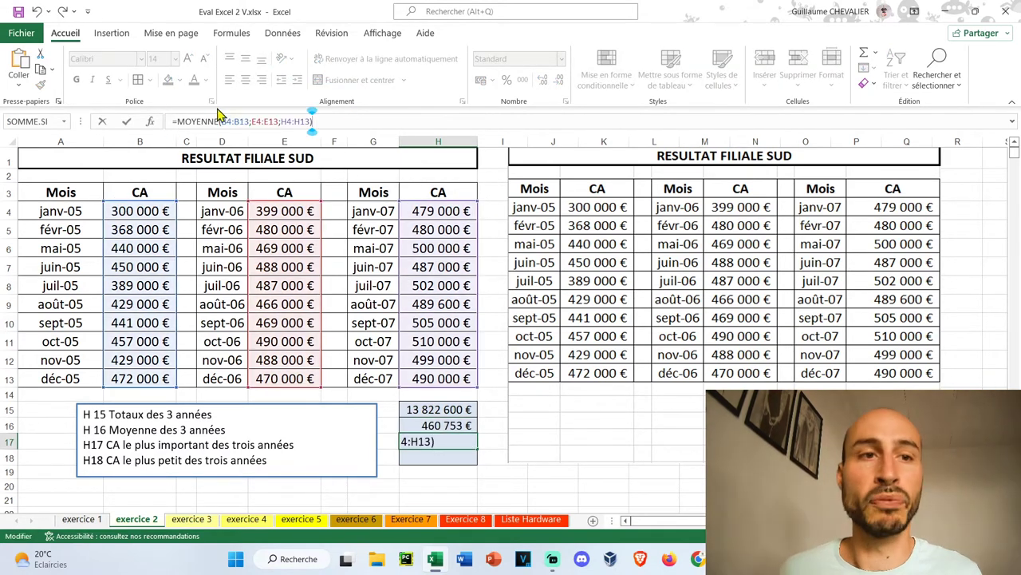
pyautogui.click(218, 120)
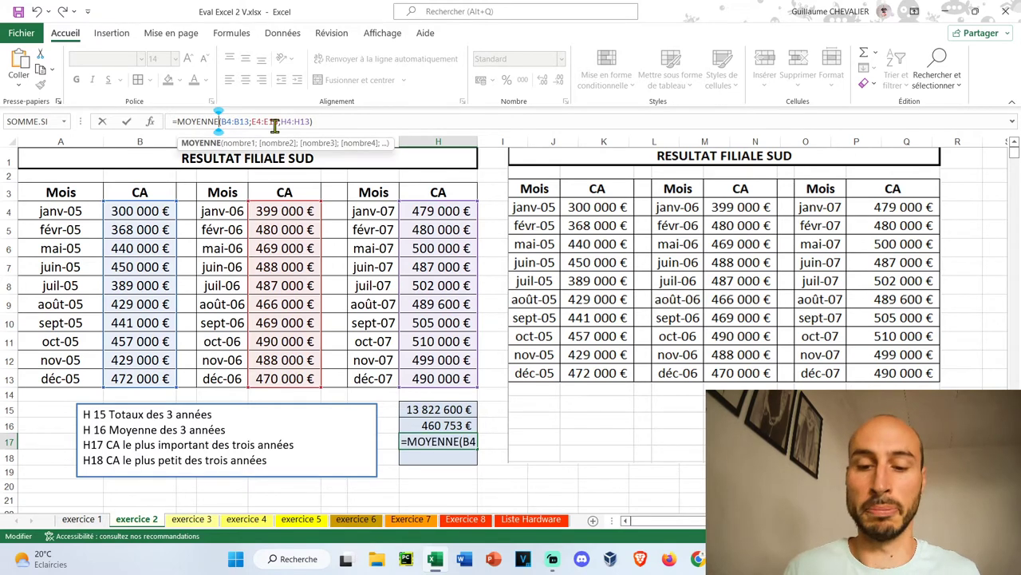
pyautogui.press('BackSpace')
pyautogui.press('BackSpace')
pyautogui.press('BackSpace')
pyautogui.write('ax')
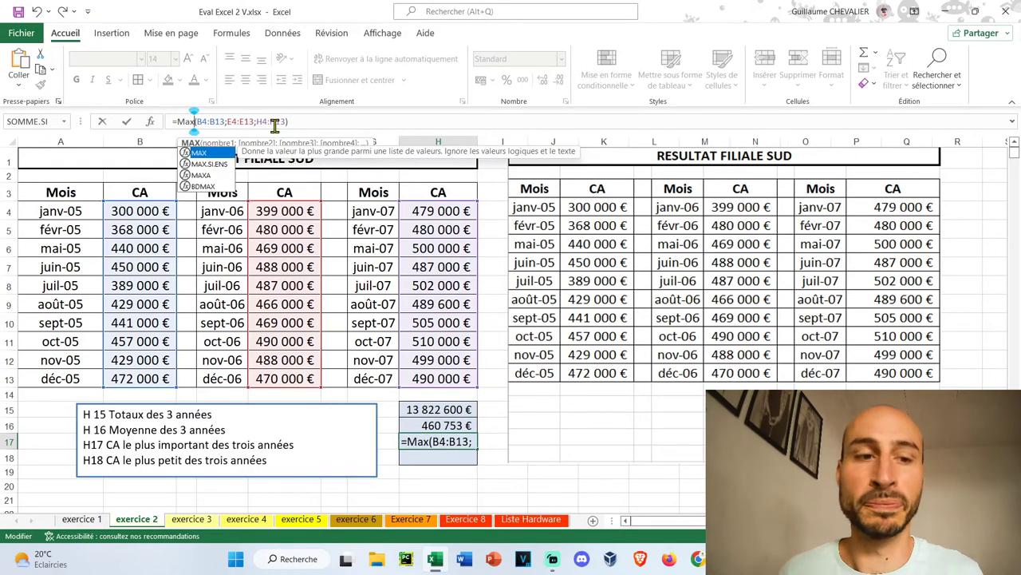
pyautogui.press('Return')
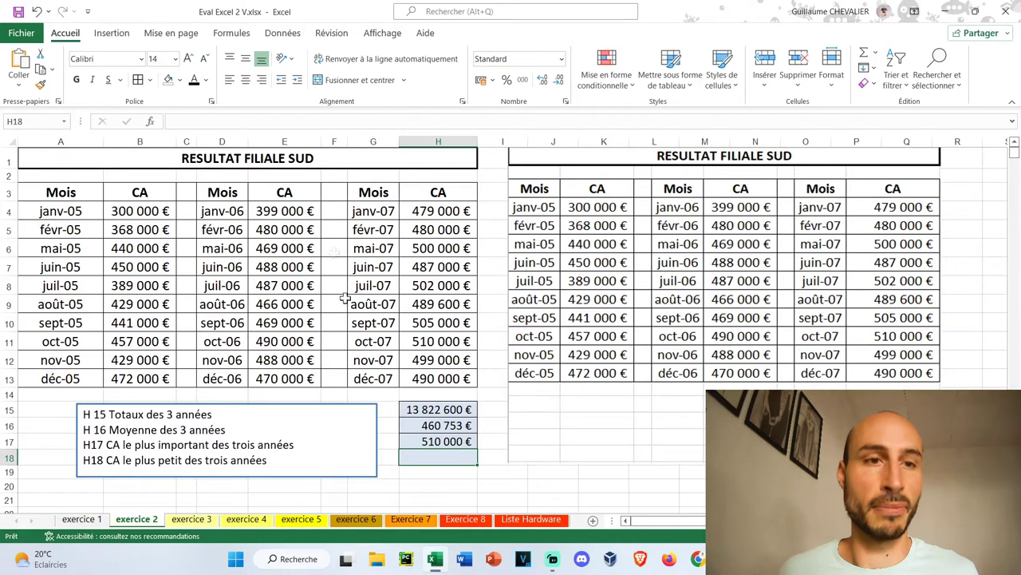
pyautogui.click(328, 121)
# Step: Turn the pasted formula in H18 into =MIN(B4:B13;E4:E13;H4:H13) for the smallest revenue
pyautogui.hotkey('ctrl', 'v')
pyautogui.moveTo(221, 121); pyautogui.dragTo(204, 120)
pyautogui.press('BackSpace')
pyautogui.press('BackSpace')
pyautogui.press('BackSpace')
pyautogui.write('in')
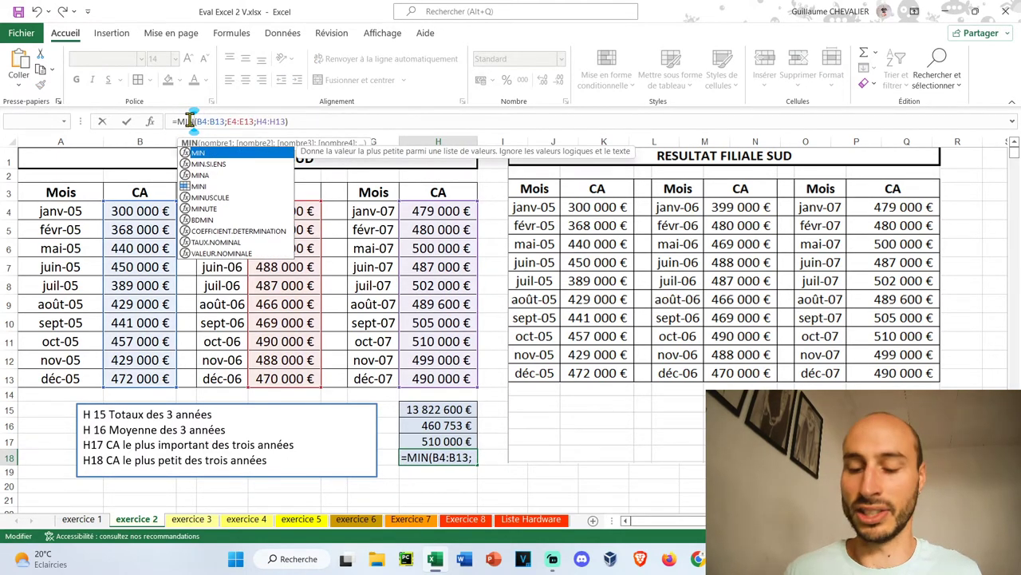
pyautogui.press('Return')
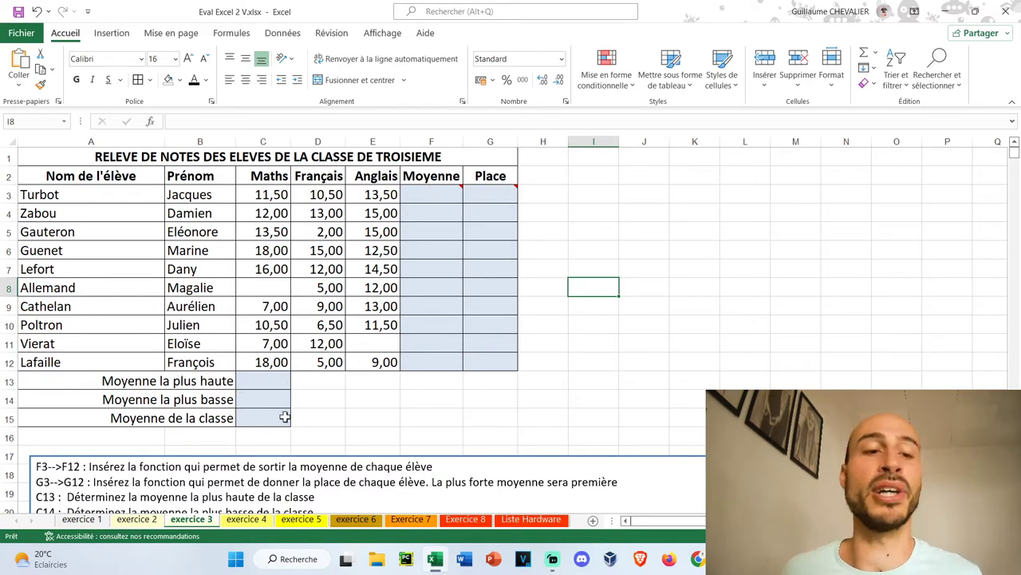
# Step: Enter =MOYENNE(C3:E3) in F3 and fill it down to F12 for every student
pyautogui.click(425, 192)
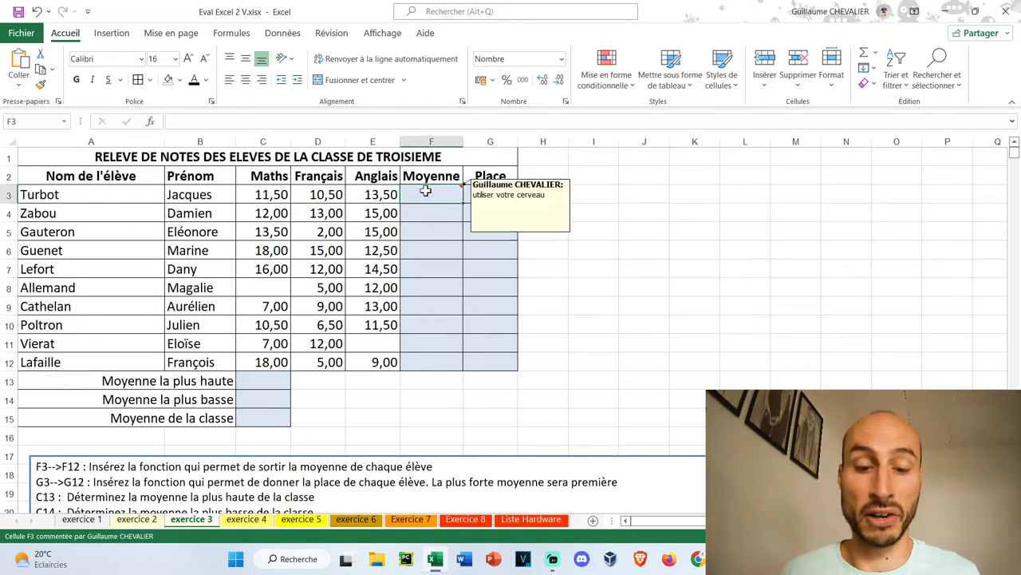
pyautogui.write('=mo')
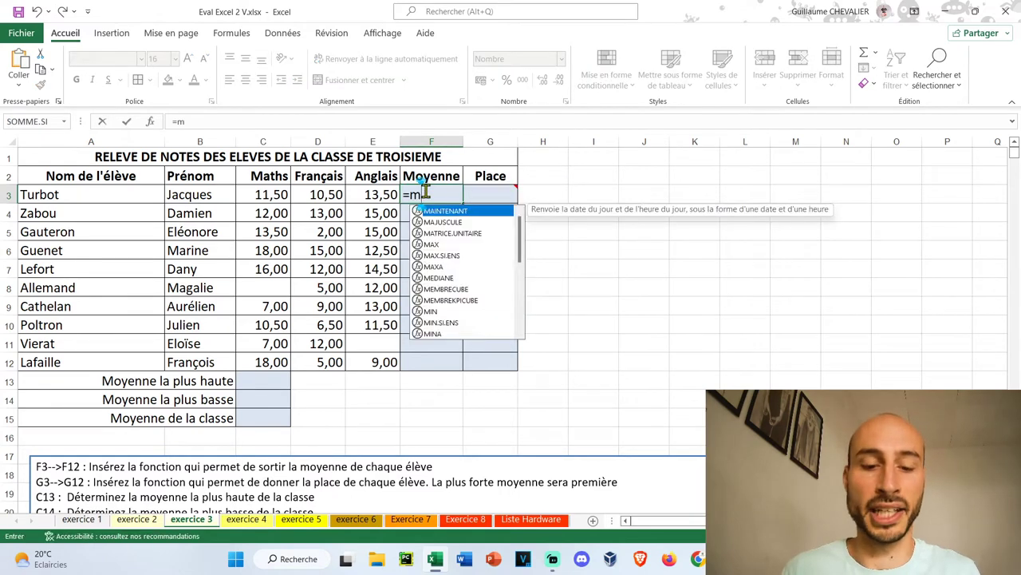
pyautogui.write('yenne(')
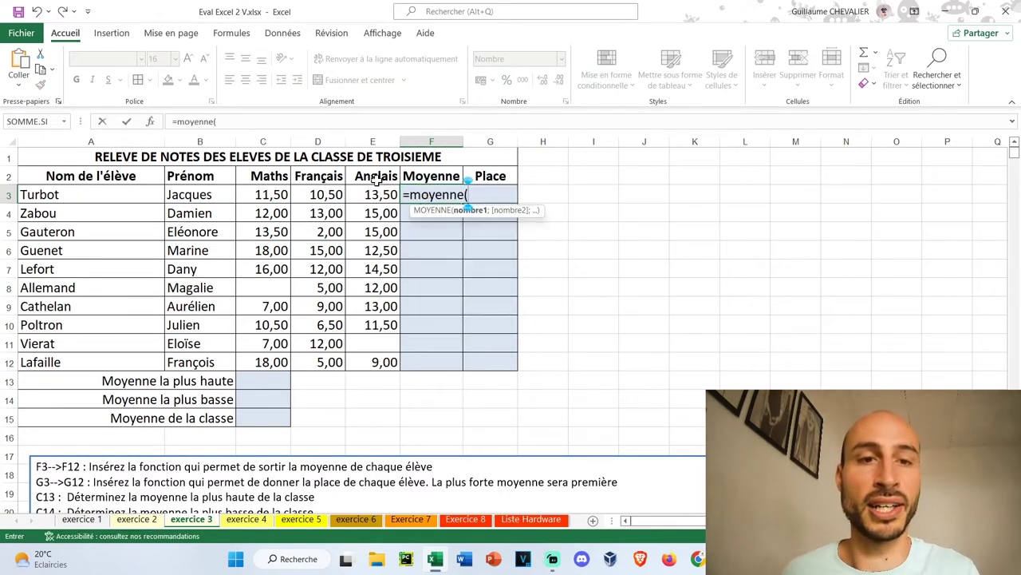
pyautogui.moveTo(264, 195); pyautogui.dragTo(375, 195)
pyautogui.write(')')
pyautogui.press('Return')
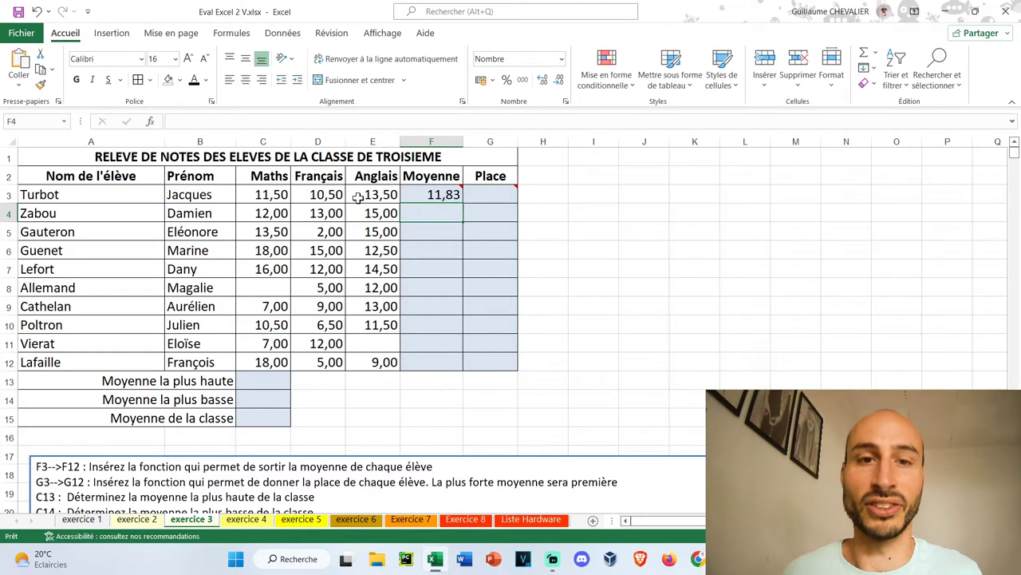
pyautogui.click(431, 194)
pyautogui.moveTo(462, 204); pyautogui.dragTo(459, 360)
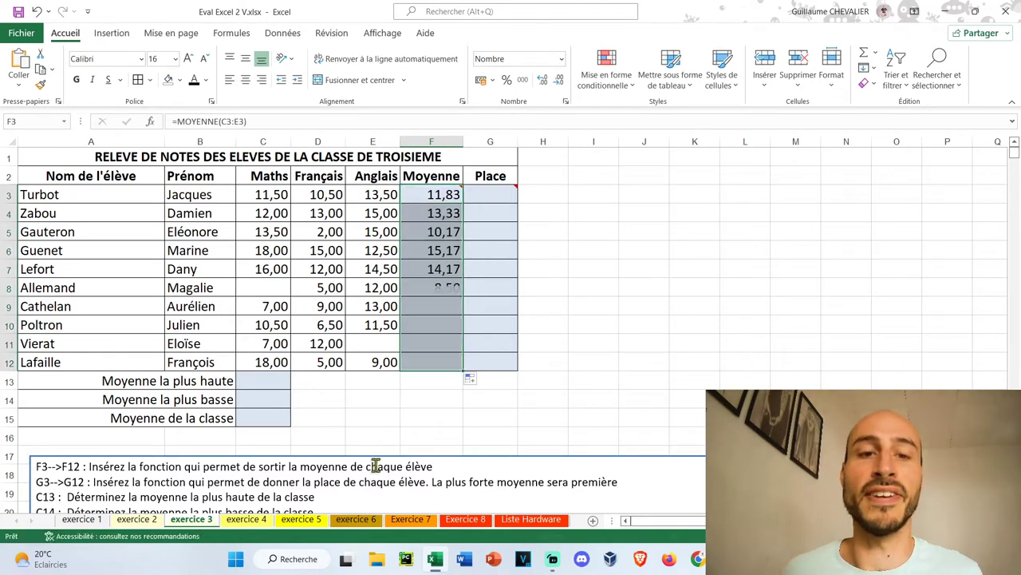
pyautogui.click(264, 380)
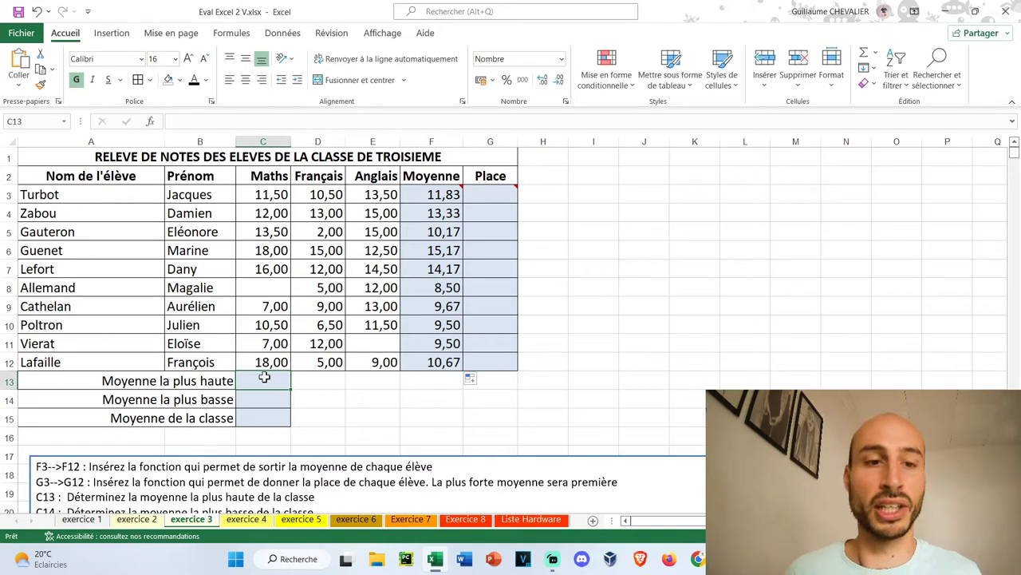
# Step: Enter =MAX(F3:F12) in C13 for the highest student average
pyautogui.write('=max(')
pyautogui.click(435, 194)
pyautogui.moveTo(435, 194); pyautogui.dragTo(447, 362)
pyautogui.press('Return')
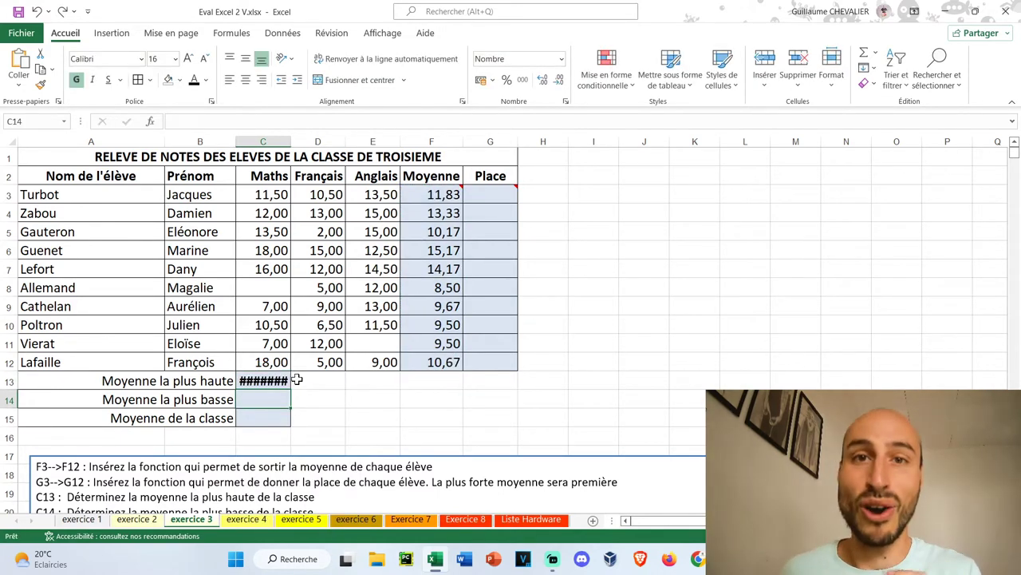
pyautogui.click(276, 381)
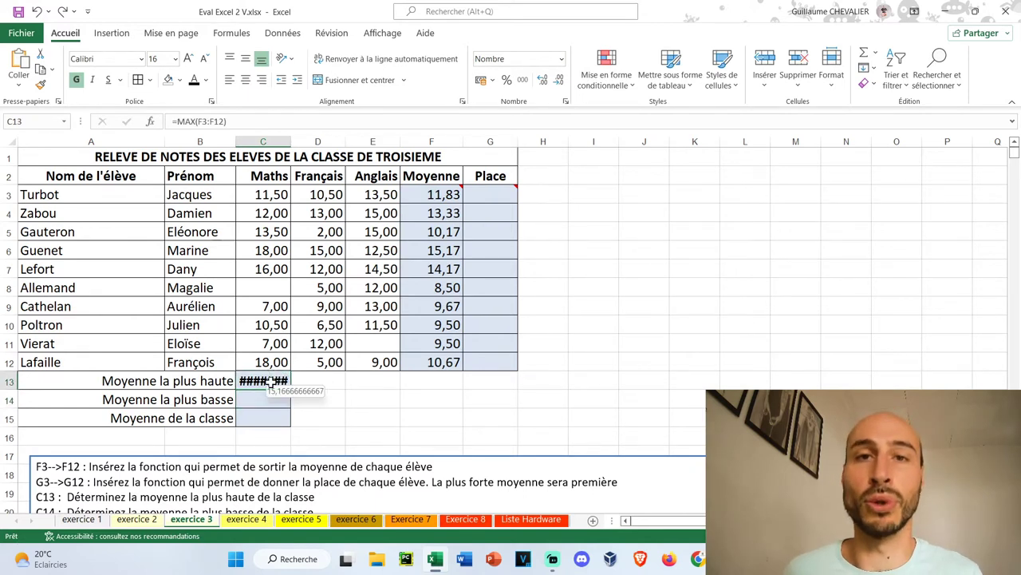
# Step: Format C13:C15 as Nombre with 2 decimals
pyautogui.moveTo(263, 417); pyautogui.dragTo(256, 394)
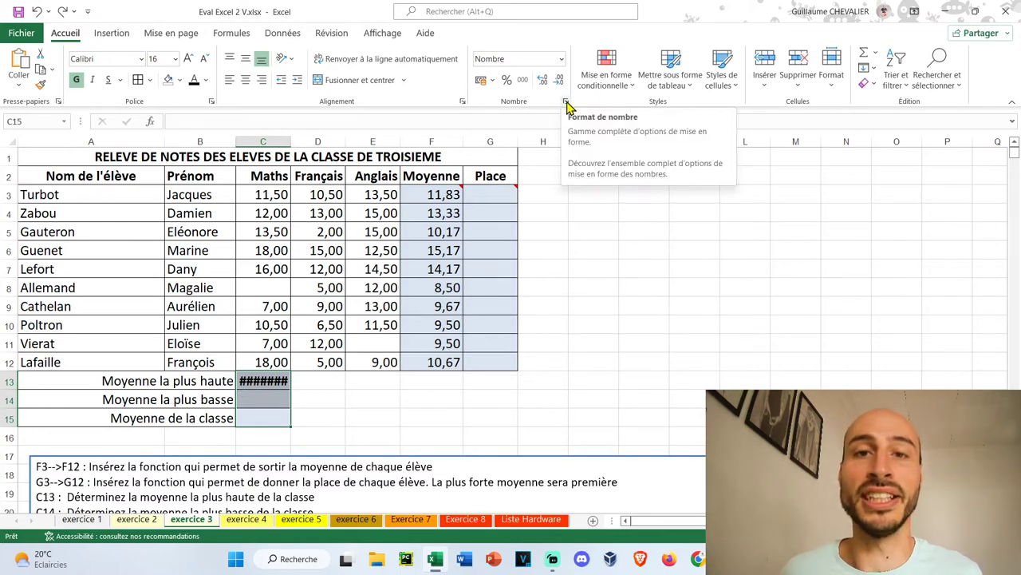
pyautogui.click(566, 102)
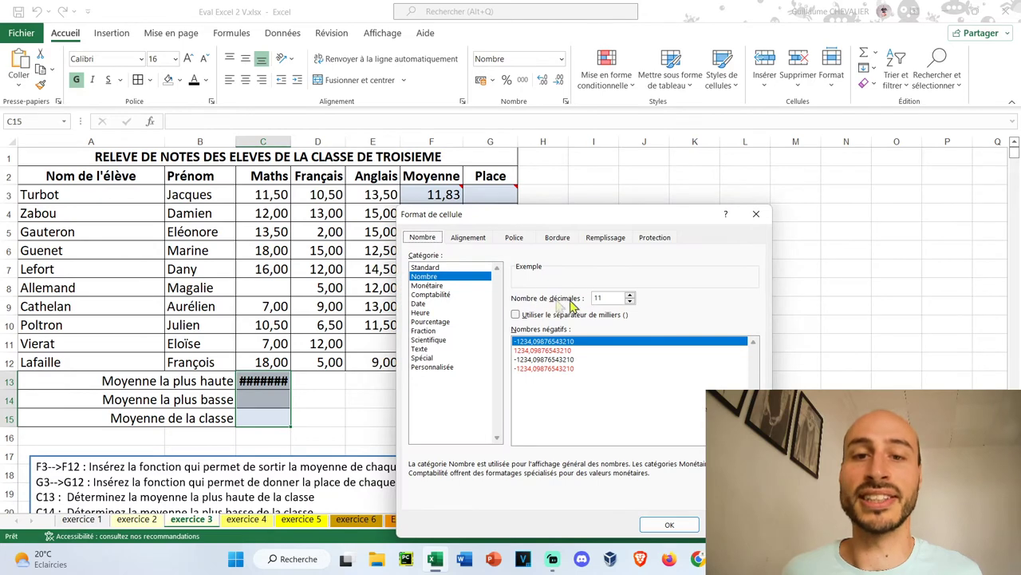
pyautogui.doubleClick(606, 299)
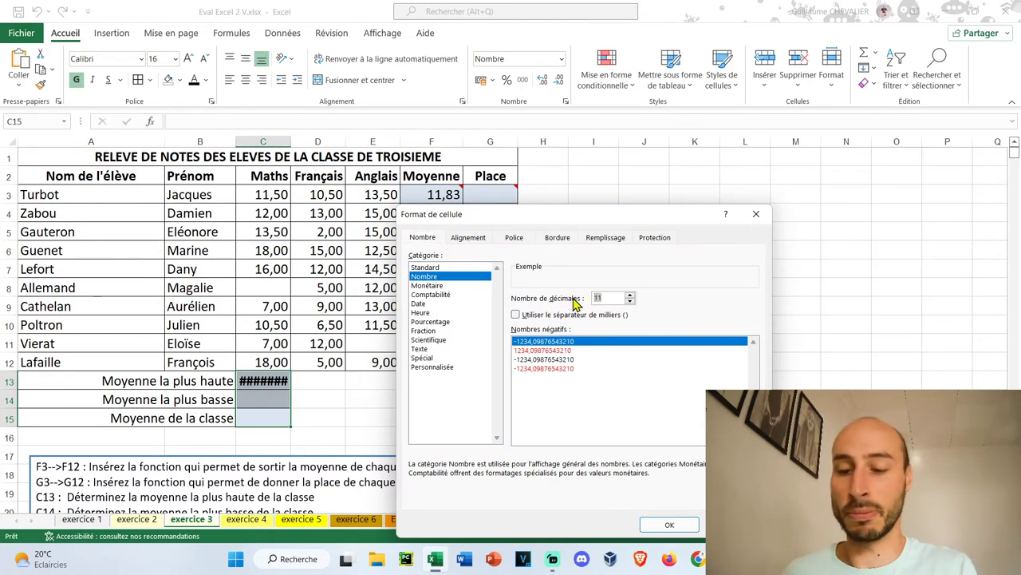
pyautogui.press('Return')
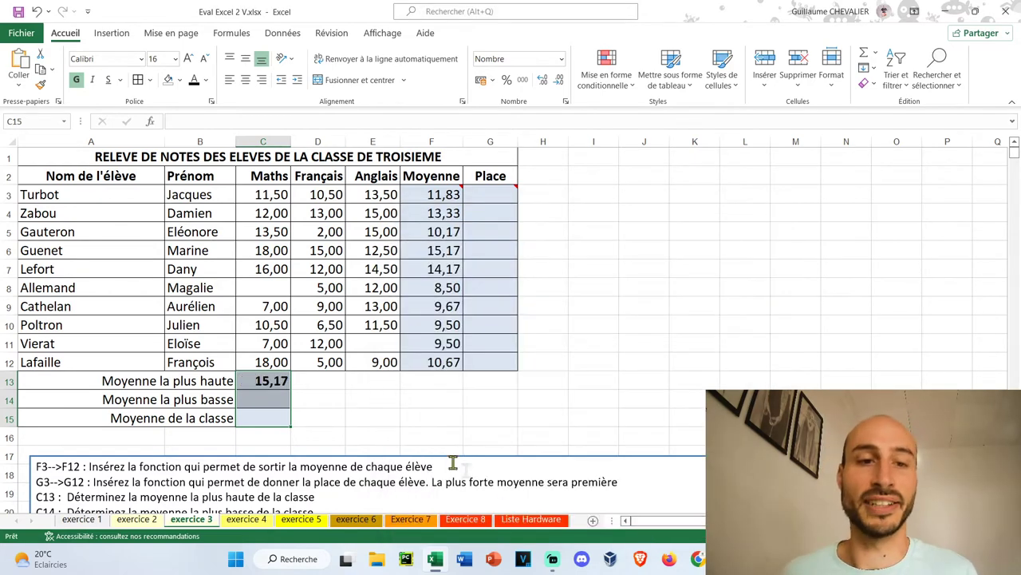
# Step: Enter =MIN(F3:F12) in C14 to show the lowest average 8,50
pyautogui.click(441, 250)
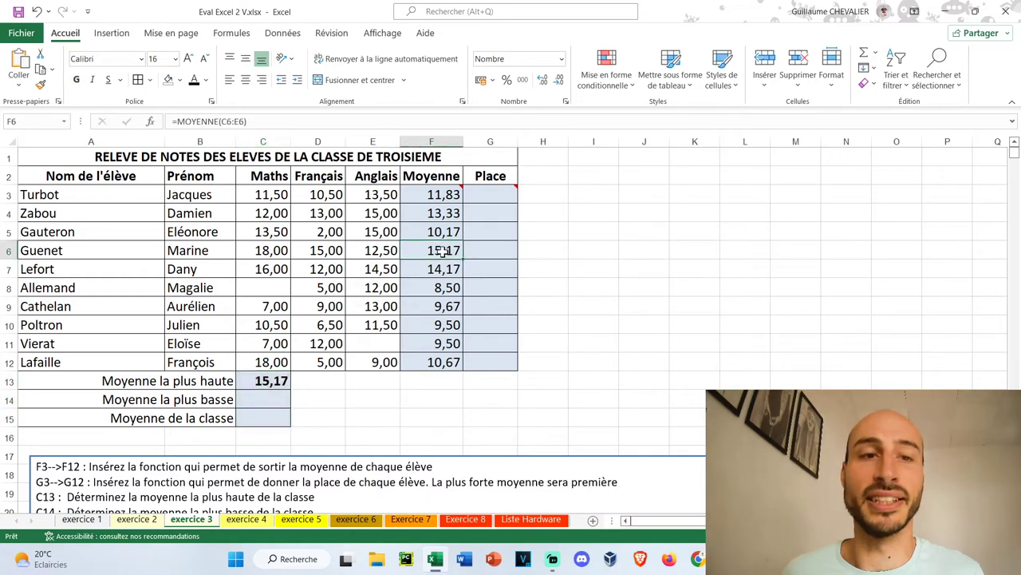
pyautogui.click(274, 395)
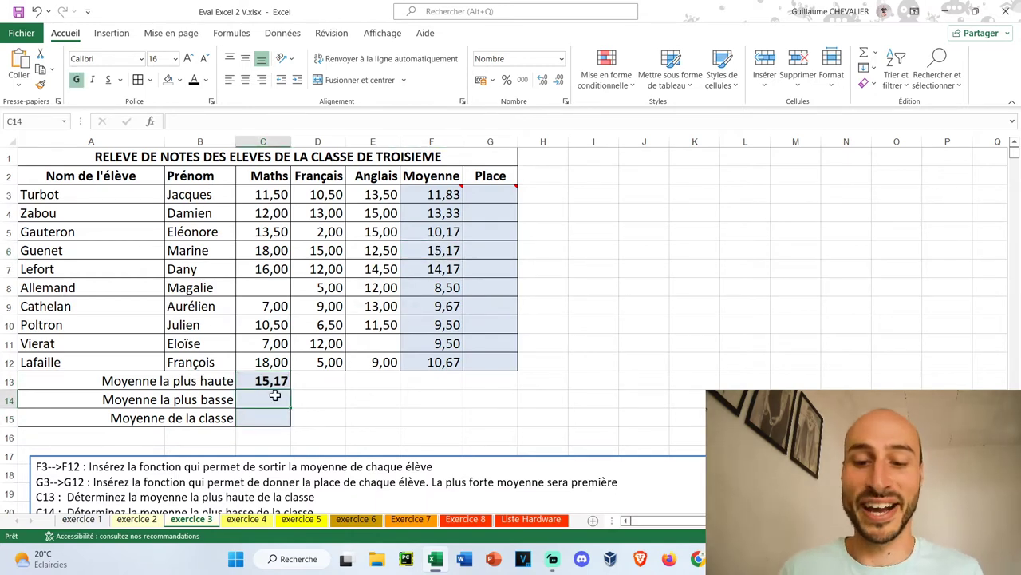
pyautogui.write('=min(')
pyautogui.moveTo(437, 196); pyautogui.dragTo(451, 361)
pyautogui.press('Return')
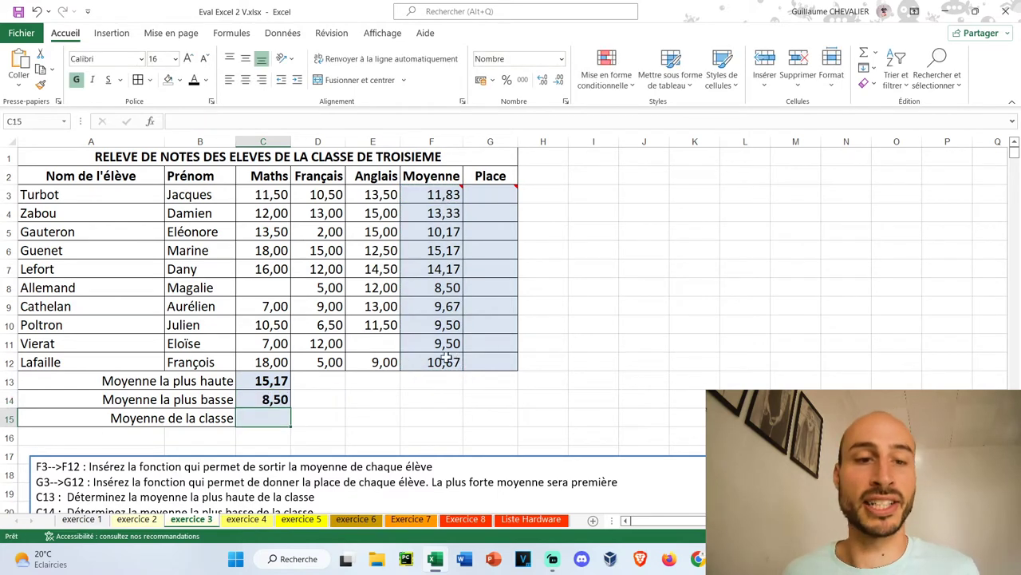
pyautogui.moveTo(445, 360); pyautogui.dragTo(438, 192)
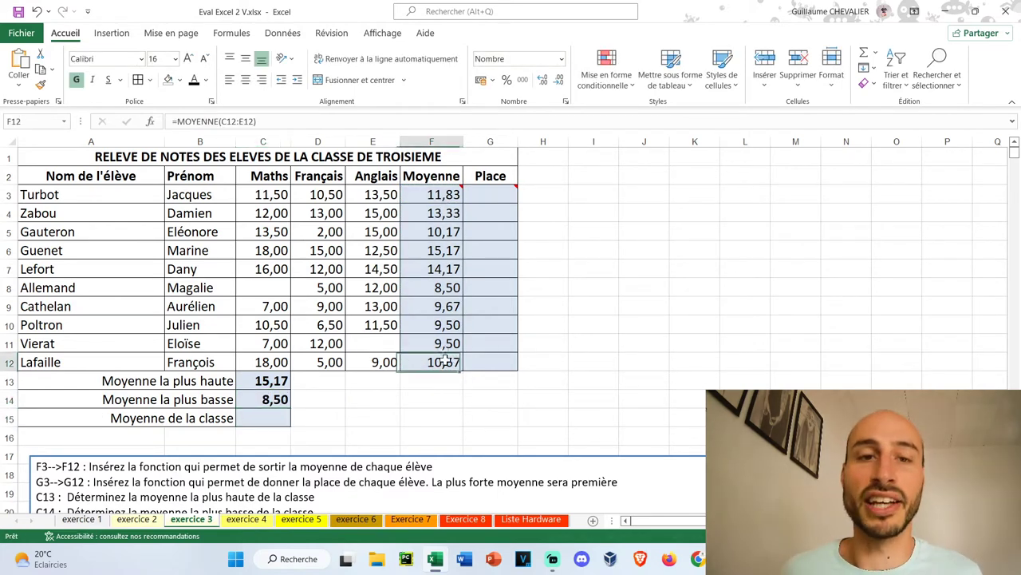
# Step: Define the name Moyenne for the averages range F3:F12
pyautogui.rightClick(437, 193)
pyautogui.click(519, 512)
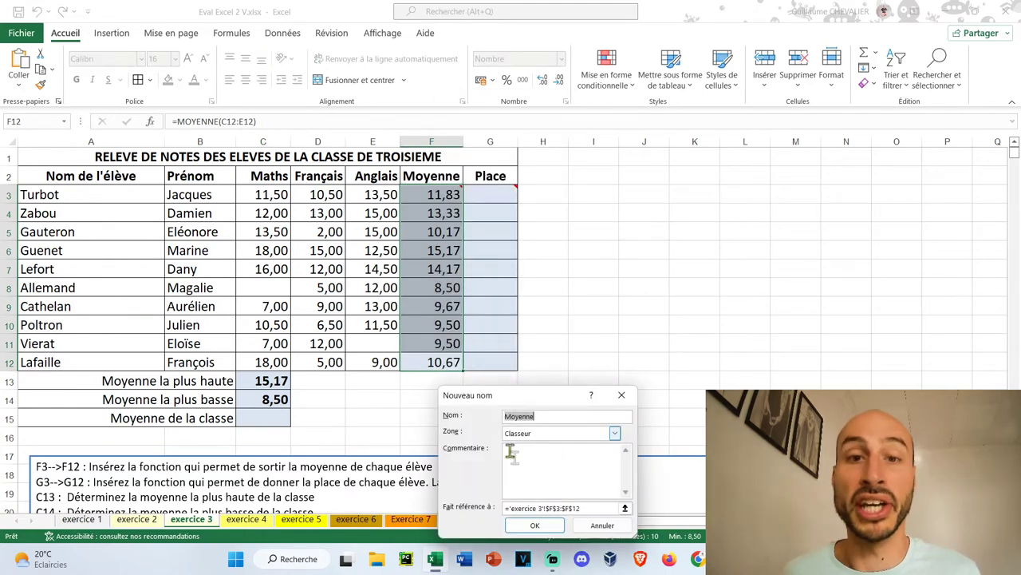
pyautogui.click(535, 524)
# Step: Enter =MOYENNE(Moyenne) in C15 to get the class average 11,25
pyautogui.click(269, 415)
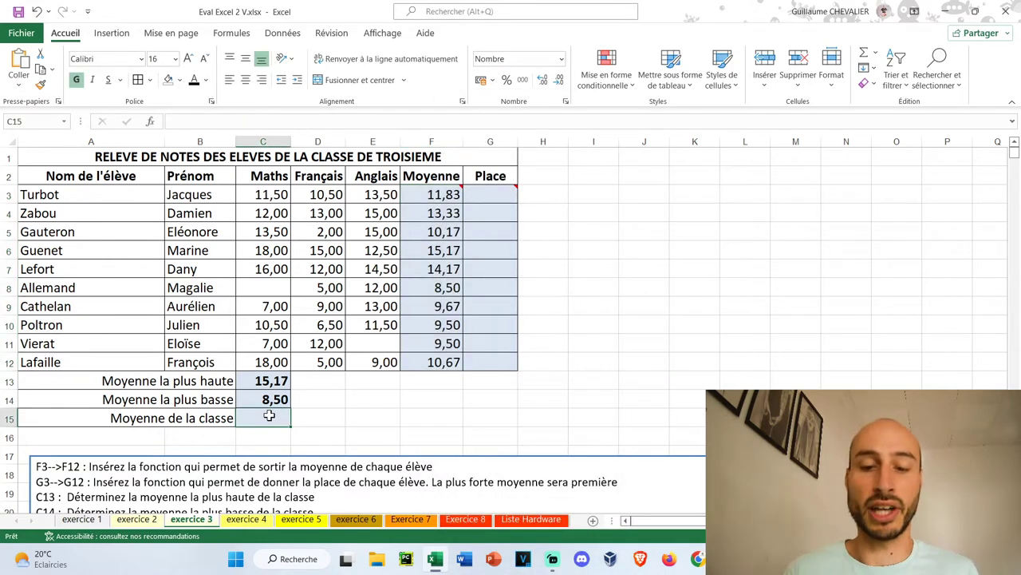
pyautogui.write('=moyenn')
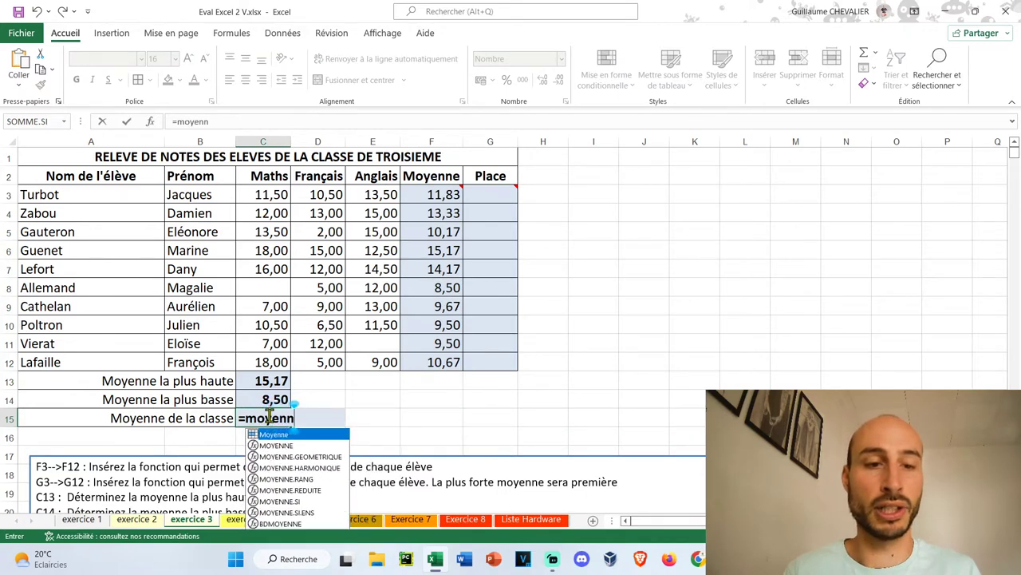
pyautogui.write('e(moy')
pyautogui.press('Tab')
pyautogui.write(')')
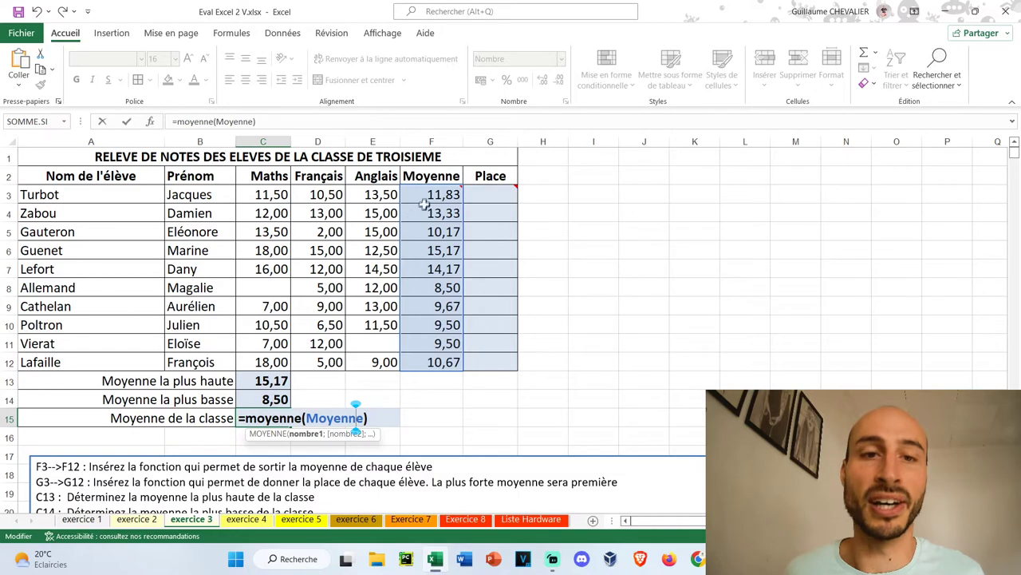
pyautogui.press('Return')
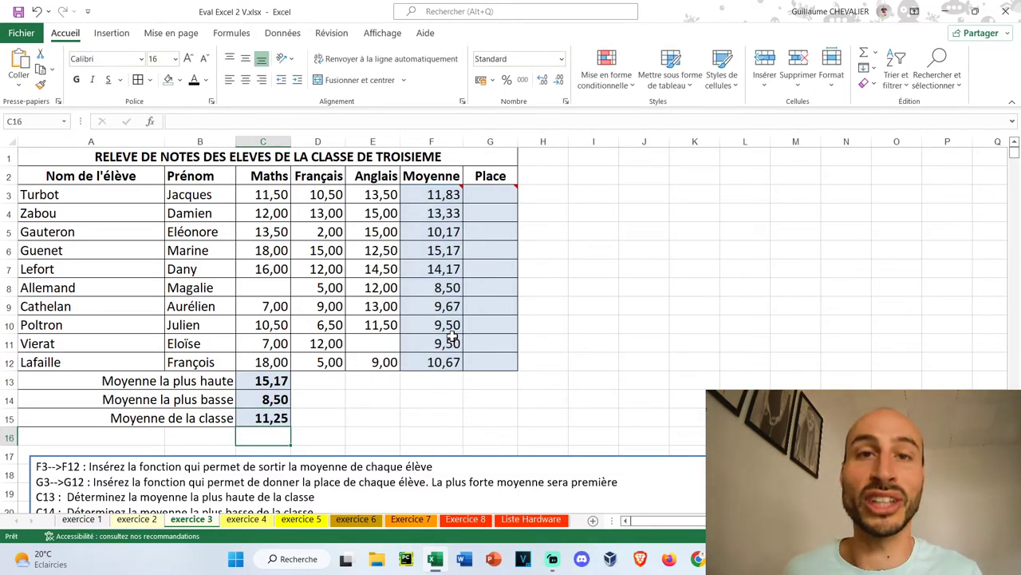
pyautogui.scroll(-8, 453, 335)
pyautogui.scroll(-2, 335, 319)
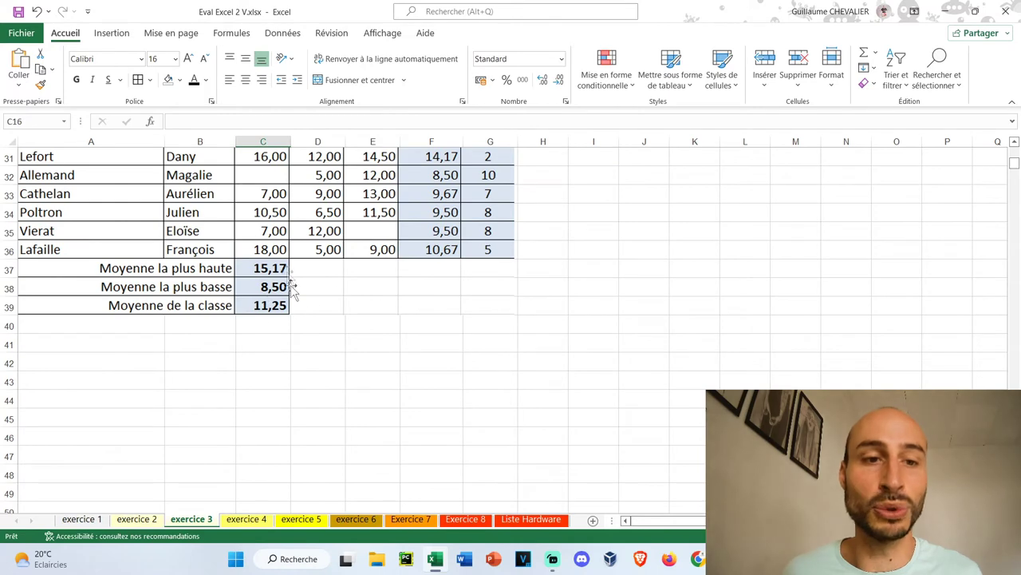
pyautogui.scroll(8, 397, 323)
pyautogui.scroll(2, 431, 321)
pyautogui.click(496, 198)
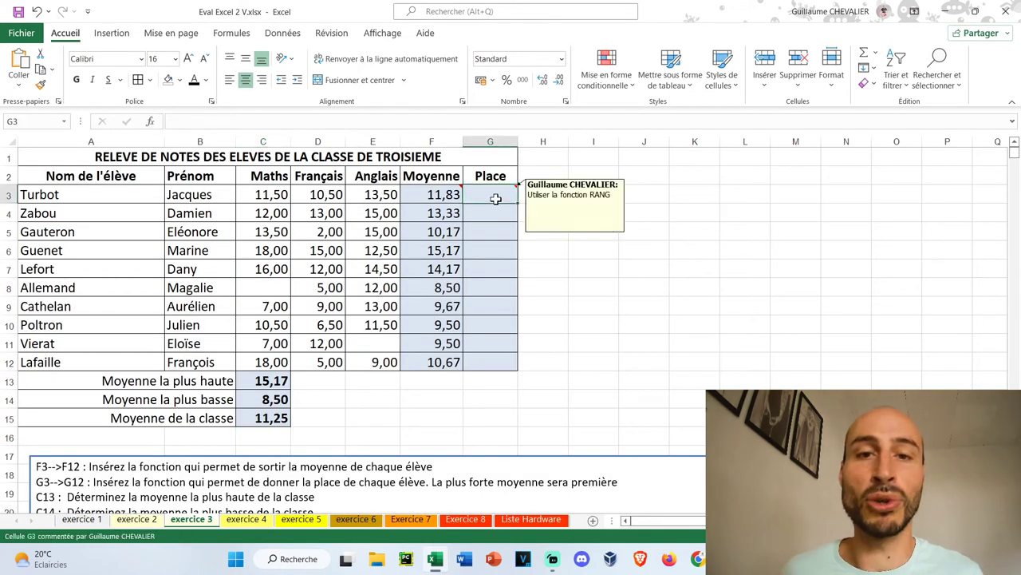
# Step: Start a RANG function in G3 with F3 as the number to rank
pyautogui.click(150, 122)
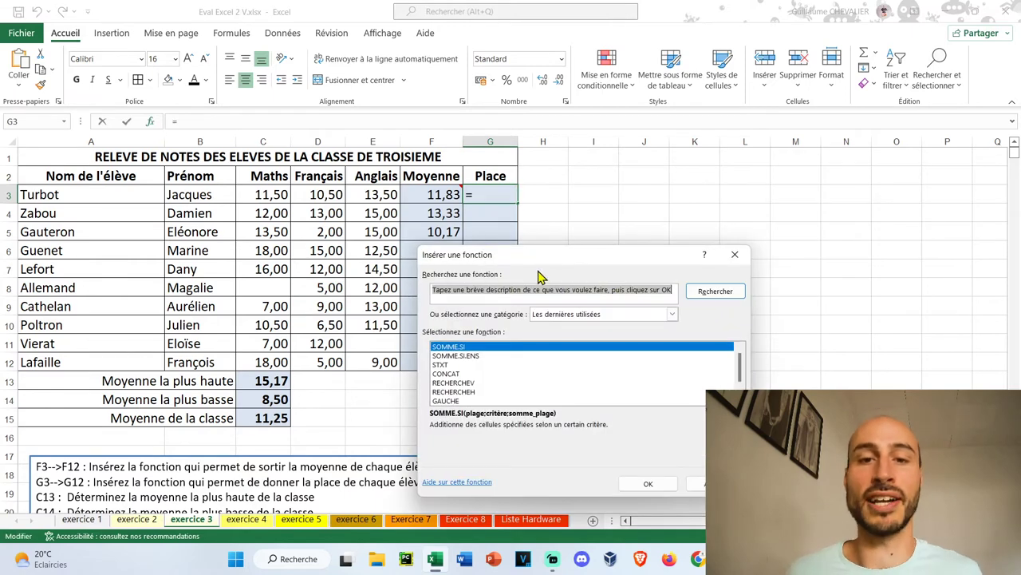
pyautogui.write('rang')
pyautogui.click(710, 298)
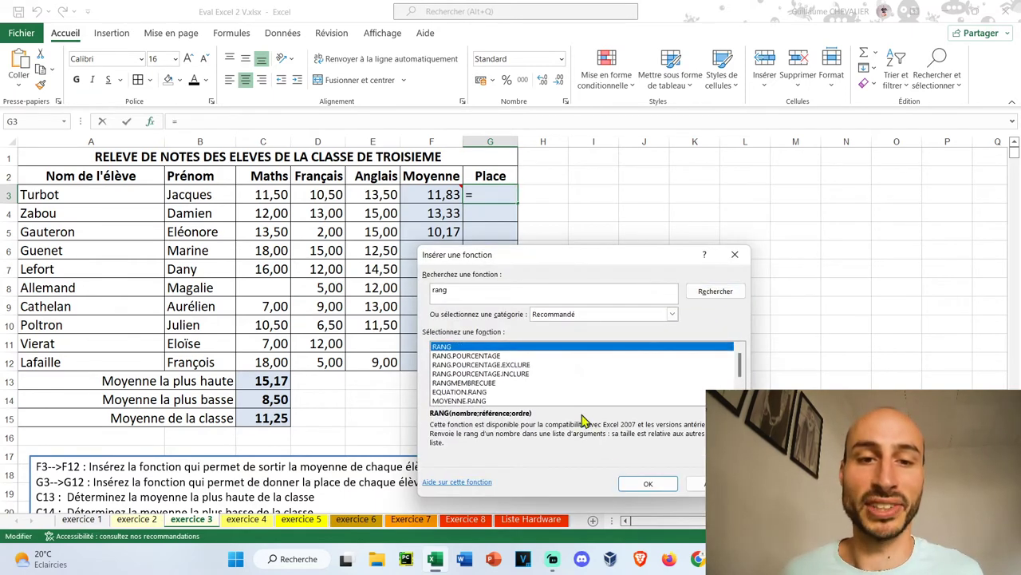
pyautogui.click(648, 483)
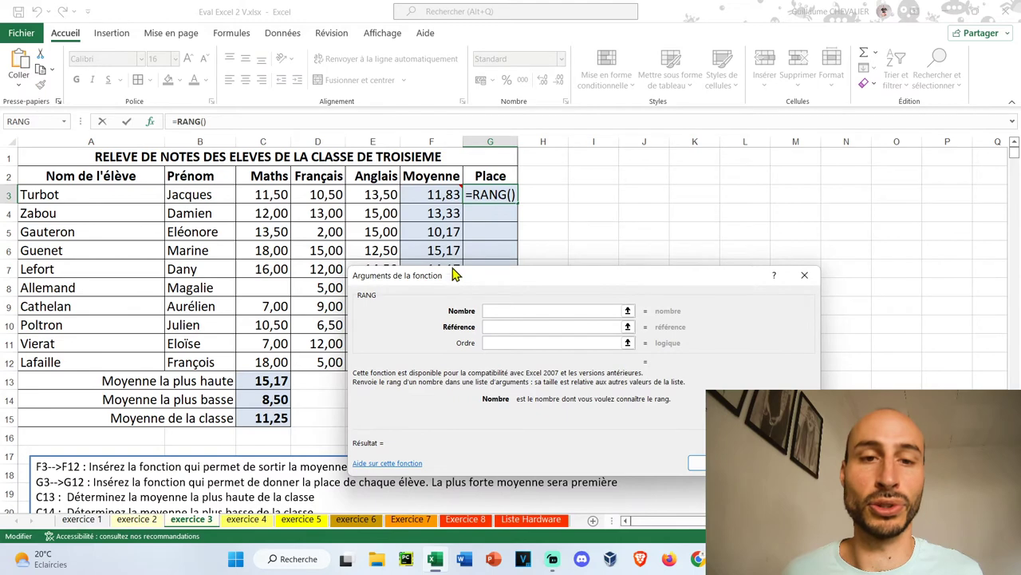
pyautogui.moveTo(454, 289); pyautogui.dragTo(330, 263)
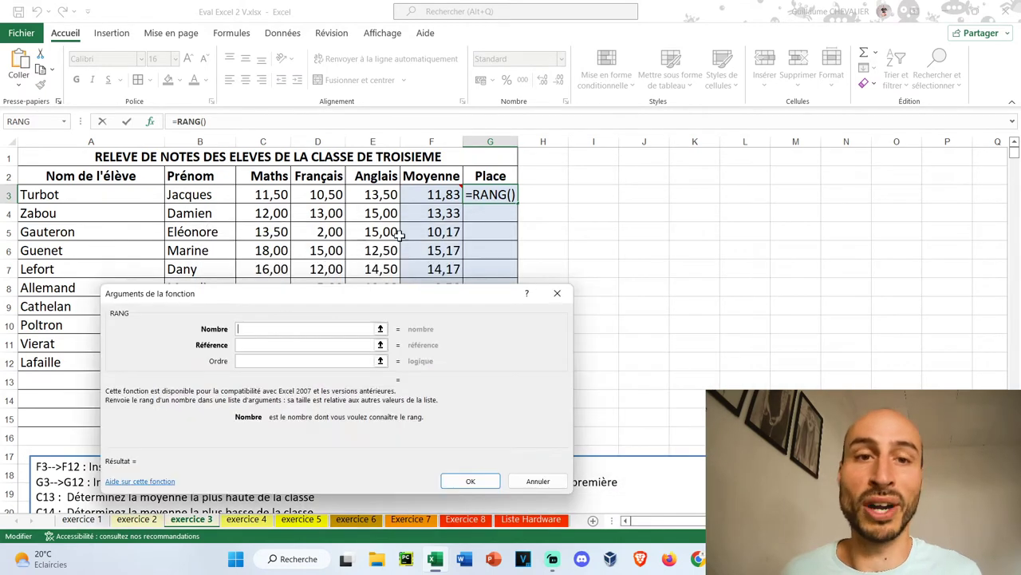
pyautogui.click(445, 194)
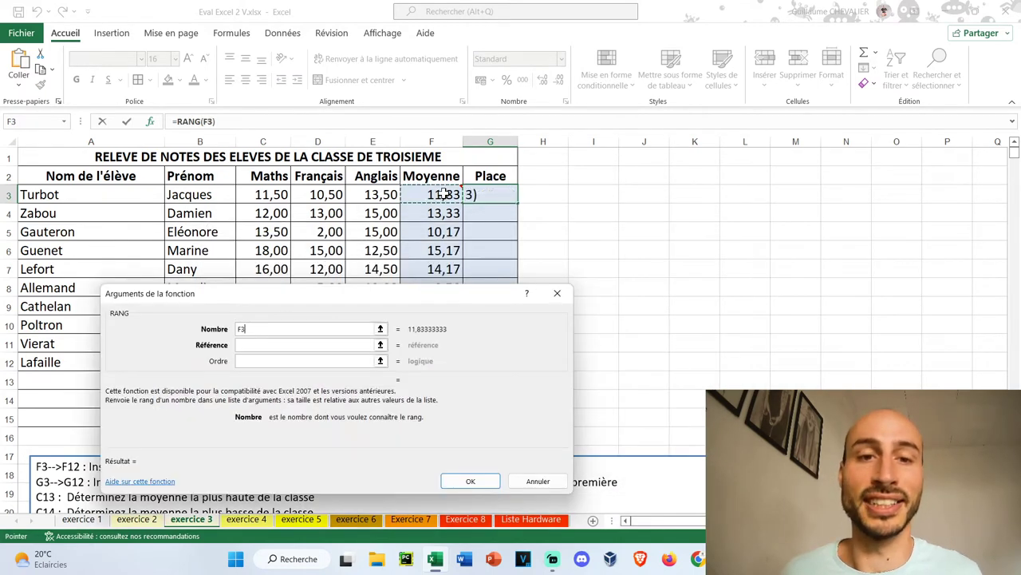
pyautogui.click(288, 345)
# Step: Complete =RANG(F3;Moyenne;0) and fill it down to G12
pyautogui.write('Moye')
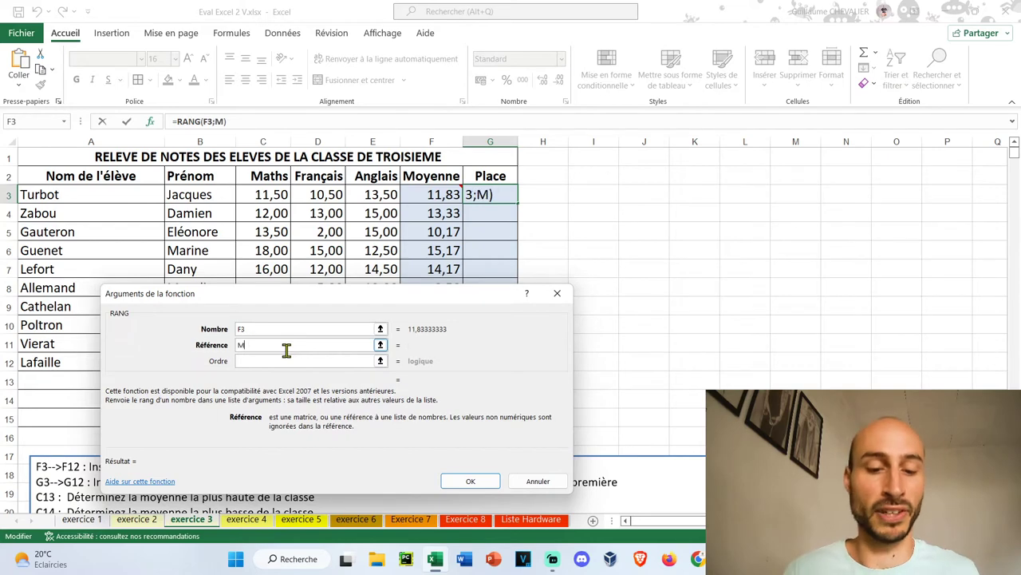
pyautogui.write('nne')
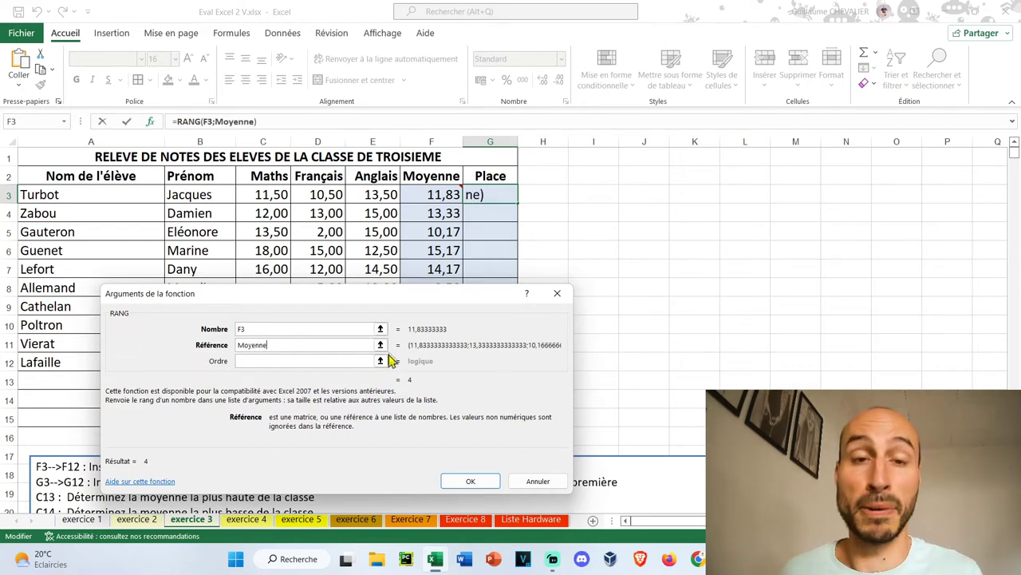
pyautogui.moveTo(406, 296); pyautogui.dragTo(193, 273)
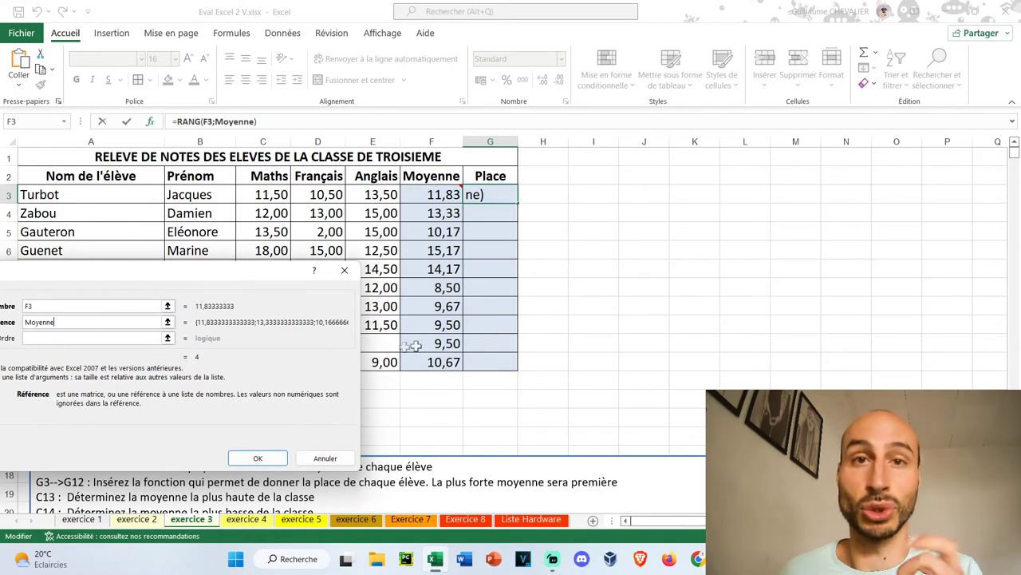
pyautogui.moveTo(180, 270)
pyautogui.mouseDown()
pyautogui.moveTo(306, 102)
pyautogui.moveTo(343, 139)
pyautogui.mouseUp()
pyautogui.press('Tab')
pyautogui.write('0')
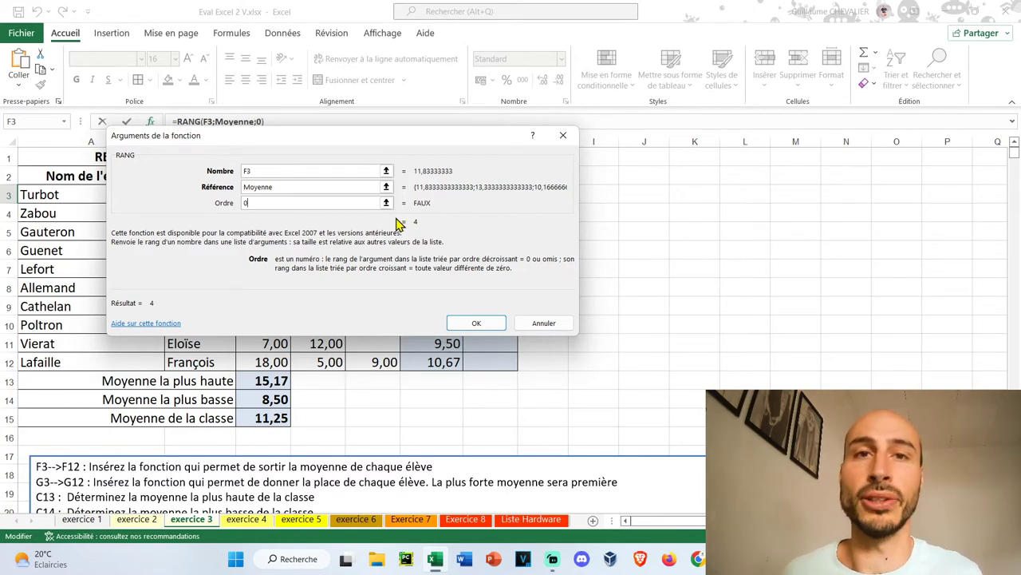
pyautogui.click(460, 326)
pyautogui.moveTo(516, 196); pyautogui.dragTo(521, 370)
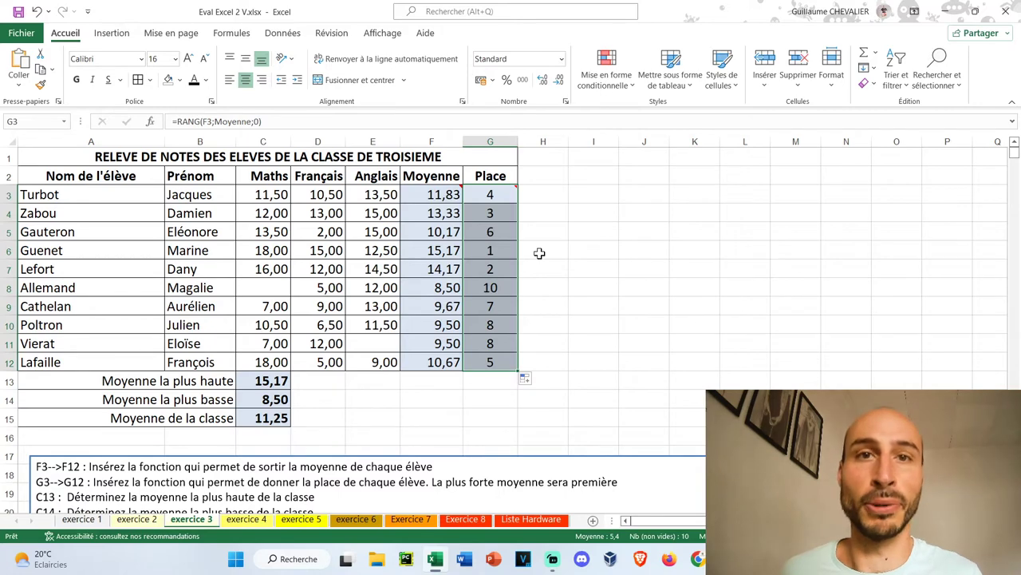
pyautogui.scroll(-6, 539, 253)
pyautogui.scroll(-2, 521, 235)
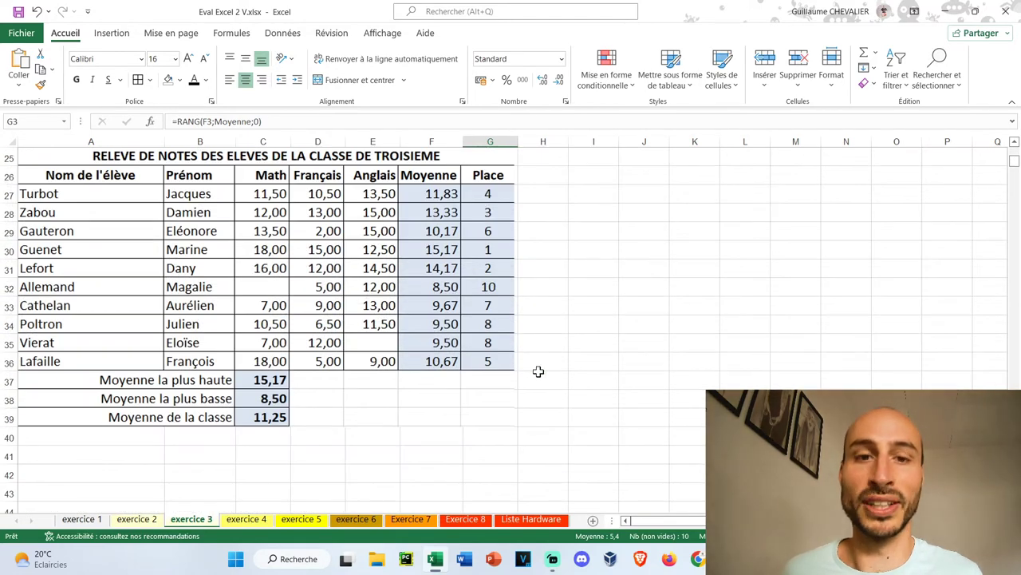
pyautogui.scroll(8, 539, 371)
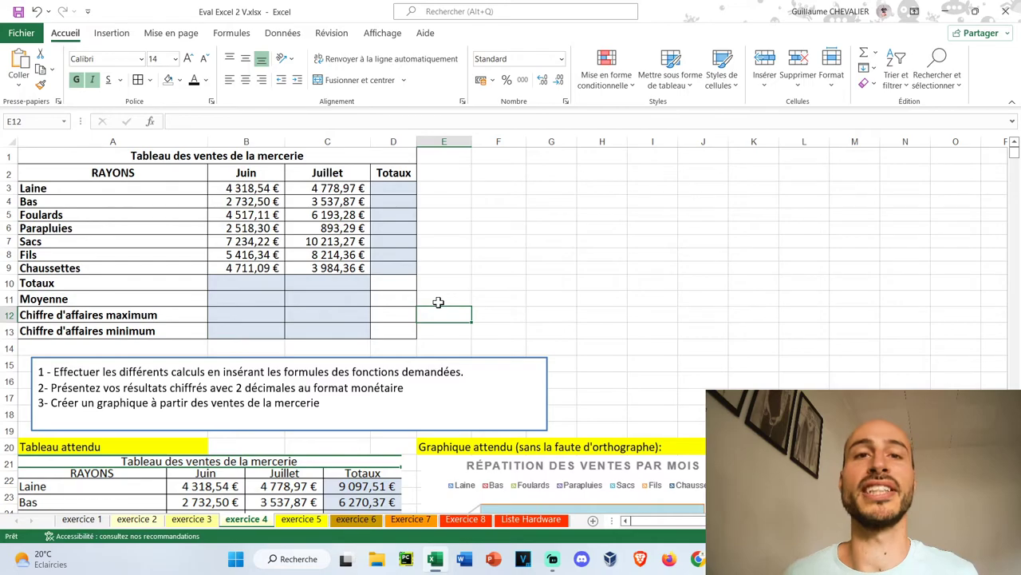
# Step: Sum each rayon's June and July sales in column D, from Laine down to Chaussettes
pyautogui.scroll(-2, 438, 302)
pyautogui.scroll(-1, 468, 296)
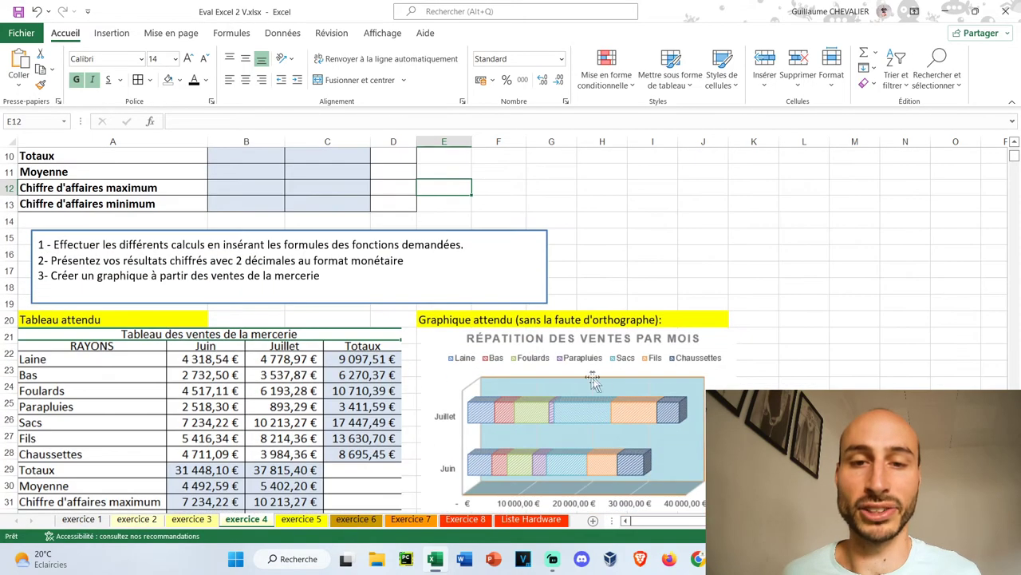
pyautogui.scroll(-1, 593, 382)
pyautogui.scroll(4, 542, 324)
pyautogui.click(394, 189)
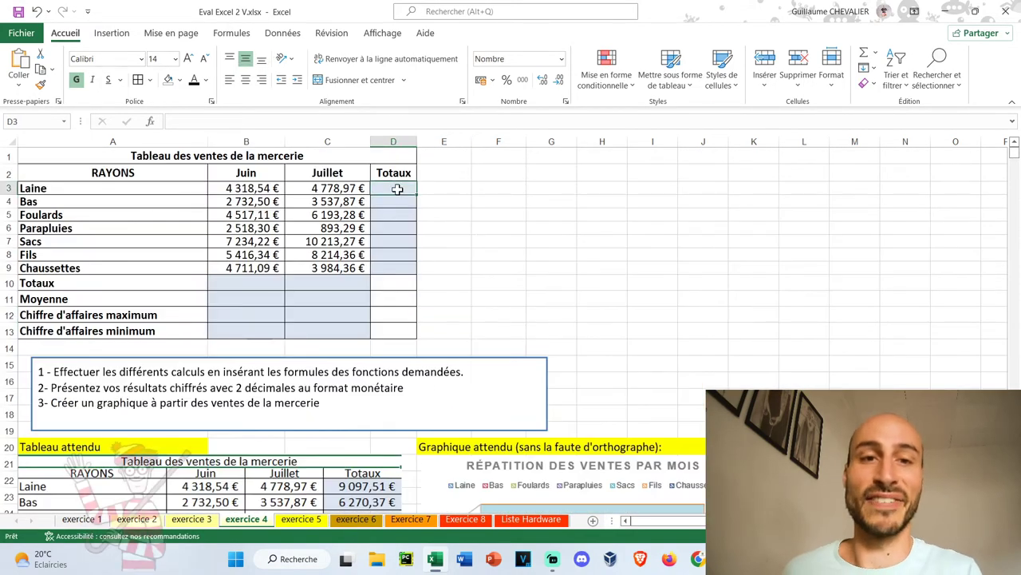
pyautogui.click(862, 56)
pyautogui.press('Return')
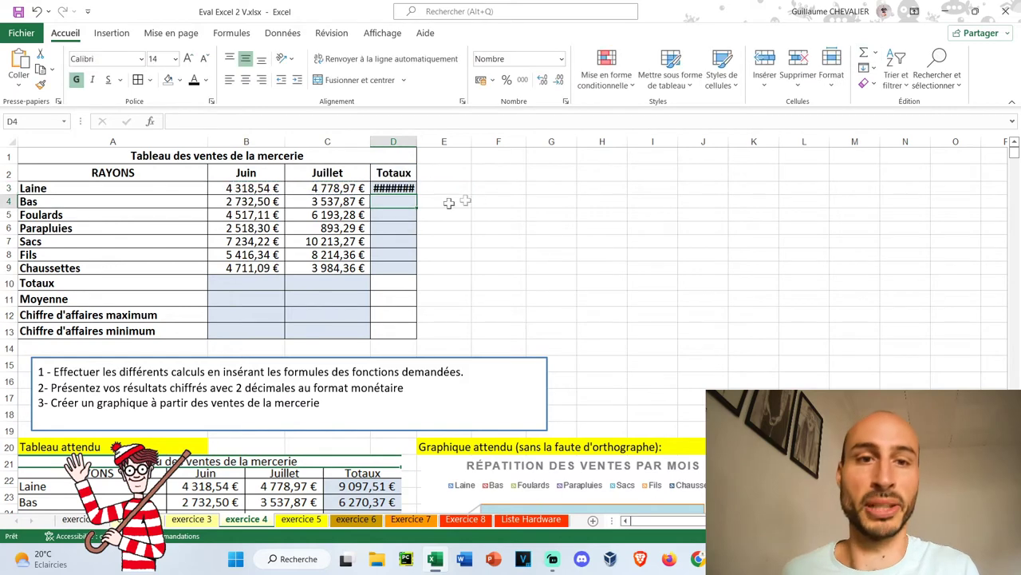
pyautogui.click(407, 189)
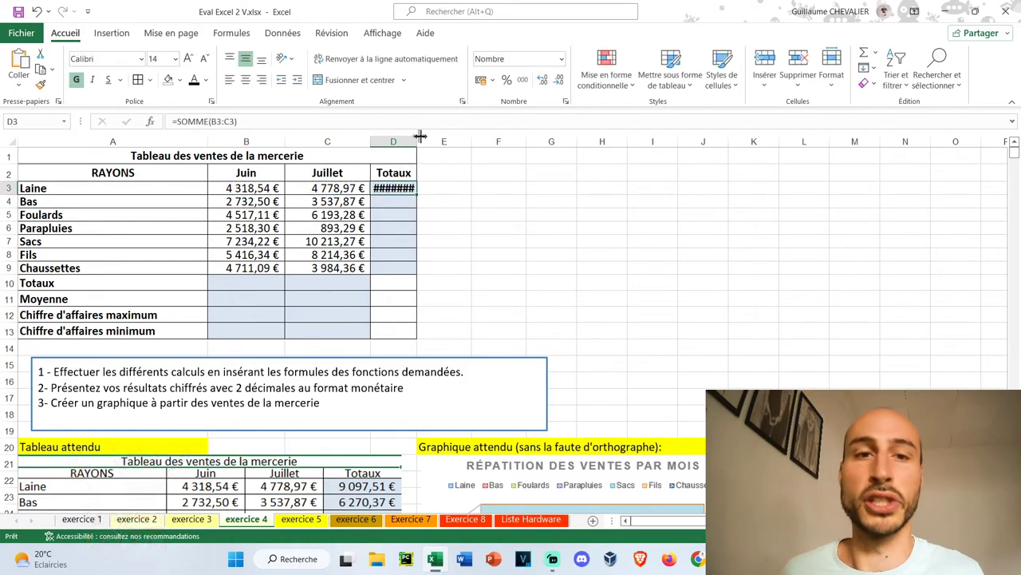
pyautogui.moveTo(420, 137); pyautogui.dragTo(422, 136)
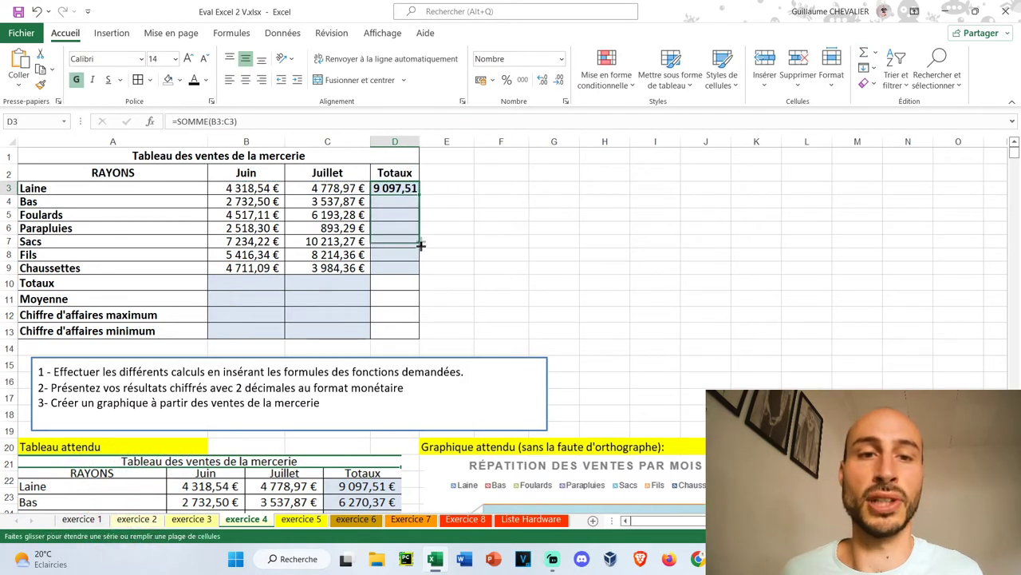
pyautogui.moveTo(418, 193); pyautogui.dragTo(420, 271)
pyautogui.moveTo(415, 139); pyautogui.dragTo(427, 140)
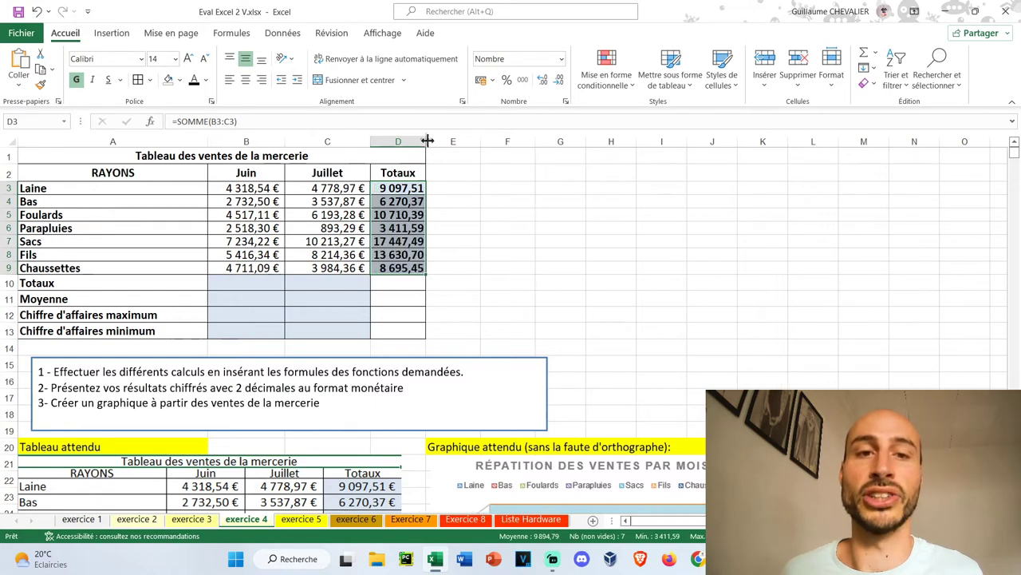
# Step: Add SOMME totals for June in B10 and copy it to July
pyautogui.click(236, 278)
pyautogui.click(875, 53)
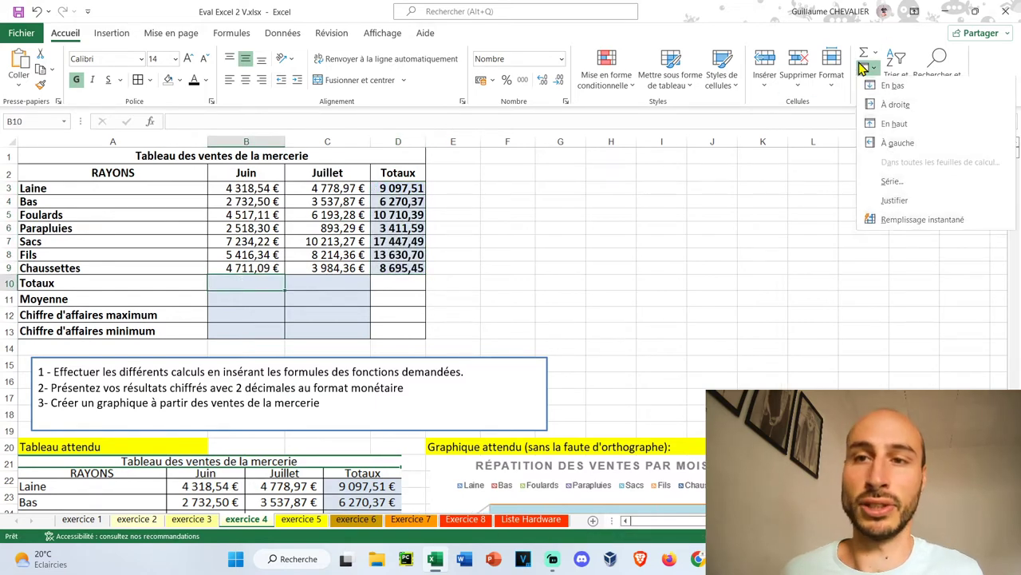
pyautogui.click(878, 69)
pyautogui.press('Return')
pyautogui.click(271, 283)
pyautogui.moveTo(284, 289); pyautogui.dragTo(343, 288)
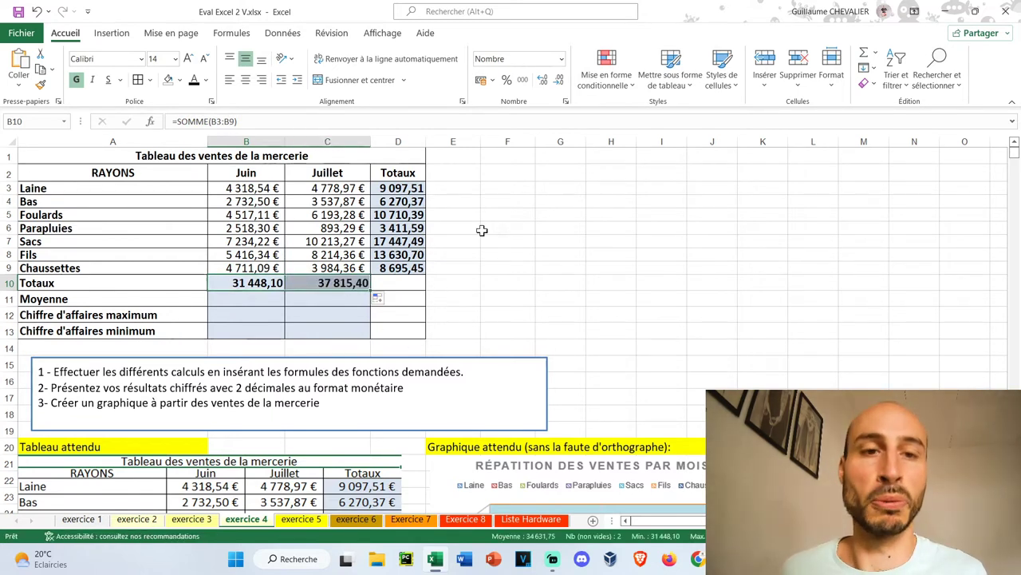
# Step: Add the June sales average in B11 and copy it across to July
pyautogui.click(246, 298)
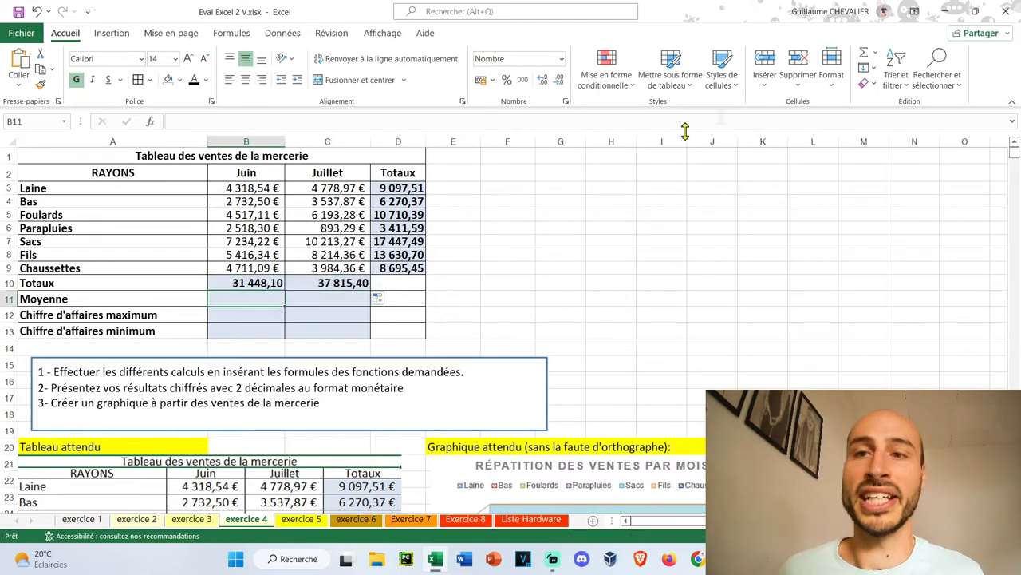
pyautogui.click(875, 52)
pyautogui.click(897, 89)
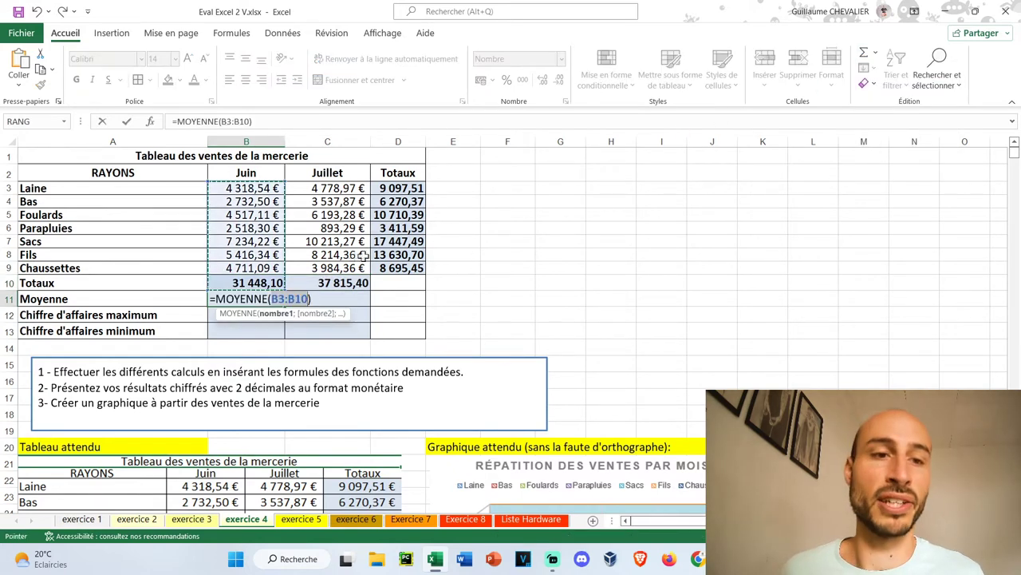
pyautogui.moveTo(245, 268); pyautogui.dragTo(244, 188)
pyautogui.press('Return')
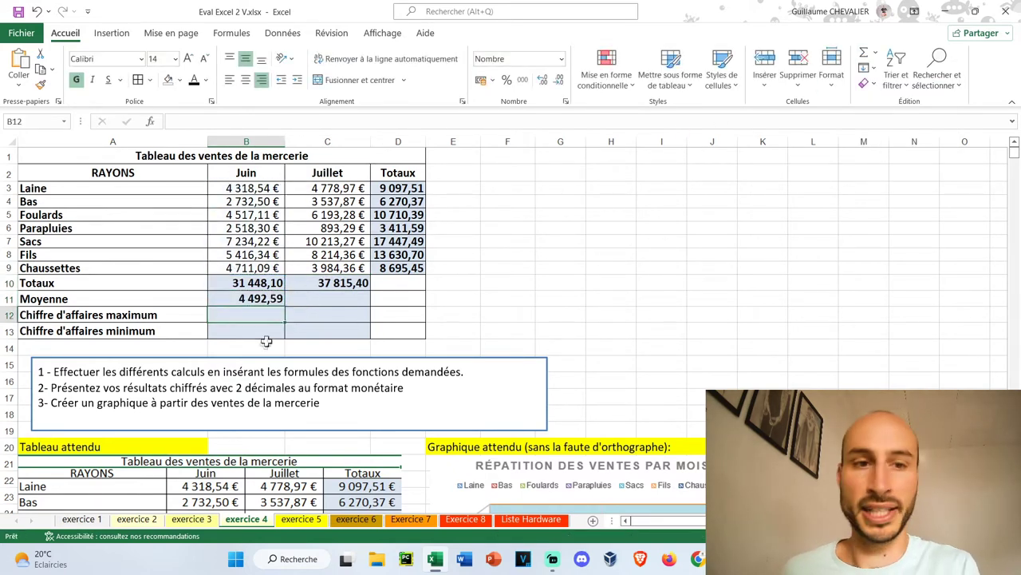
pyautogui.click(279, 286)
pyautogui.click(263, 299)
pyautogui.moveTo(285, 307); pyautogui.dragTo(343, 301)
# Step: Add MAX and MIN of the June sales, copying the minimum across to July
pyautogui.click(236, 315)
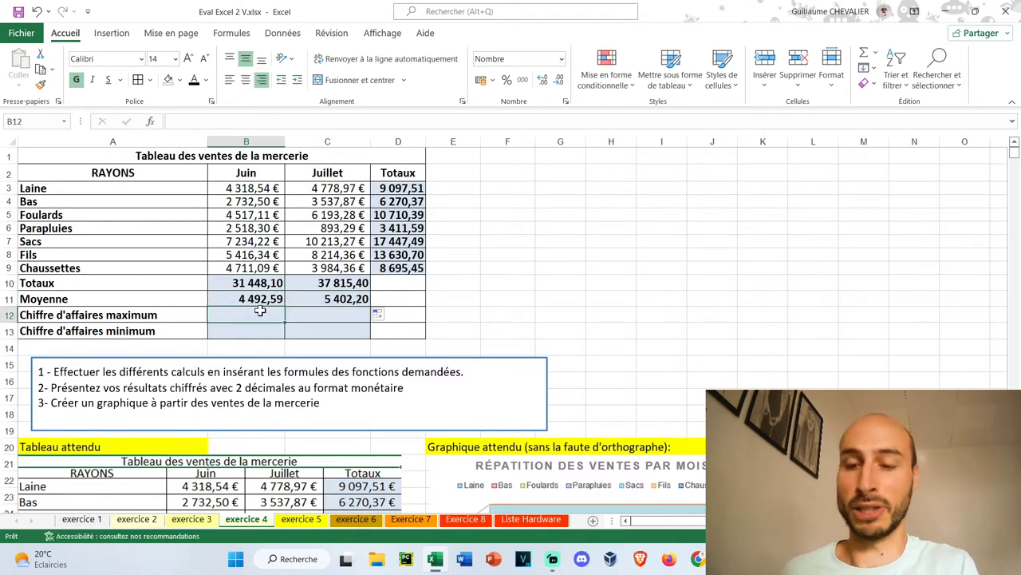
pyautogui.click(877, 62)
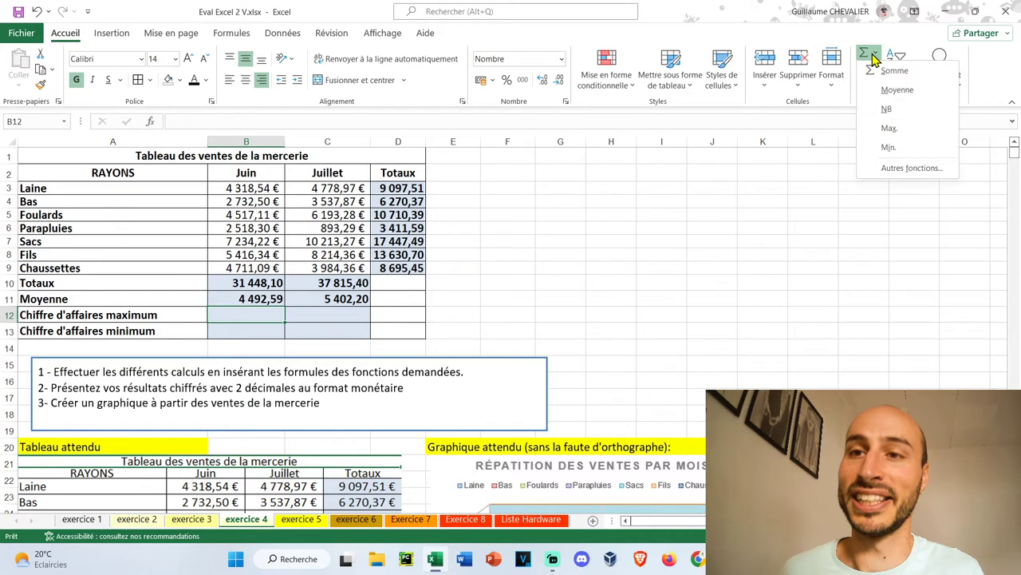
pyautogui.click(902, 131)
pyautogui.press('Return')
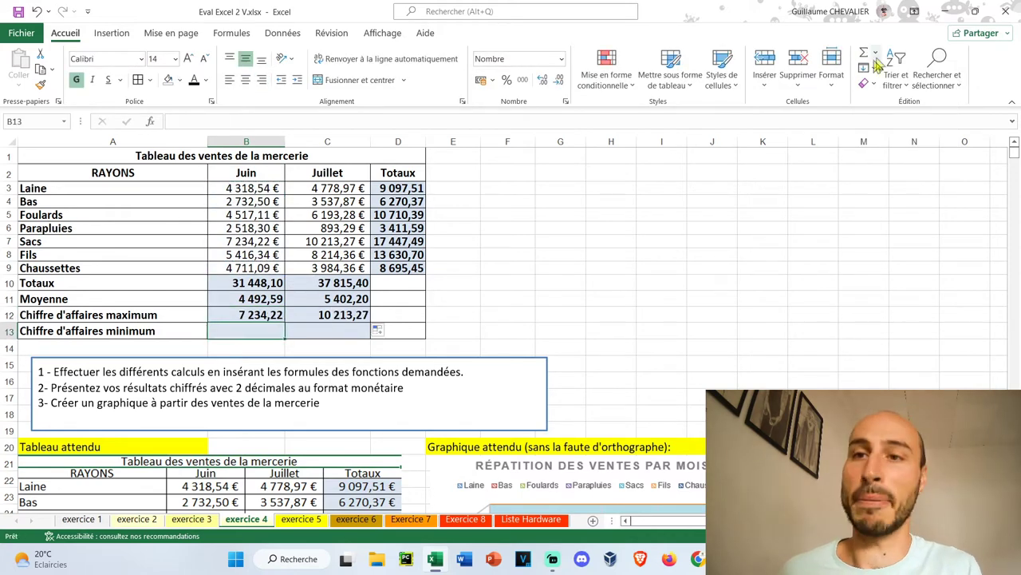
pyautogui.click(876, 52)
pyautogui.click(888, 147)
pyautogui.press('Return')
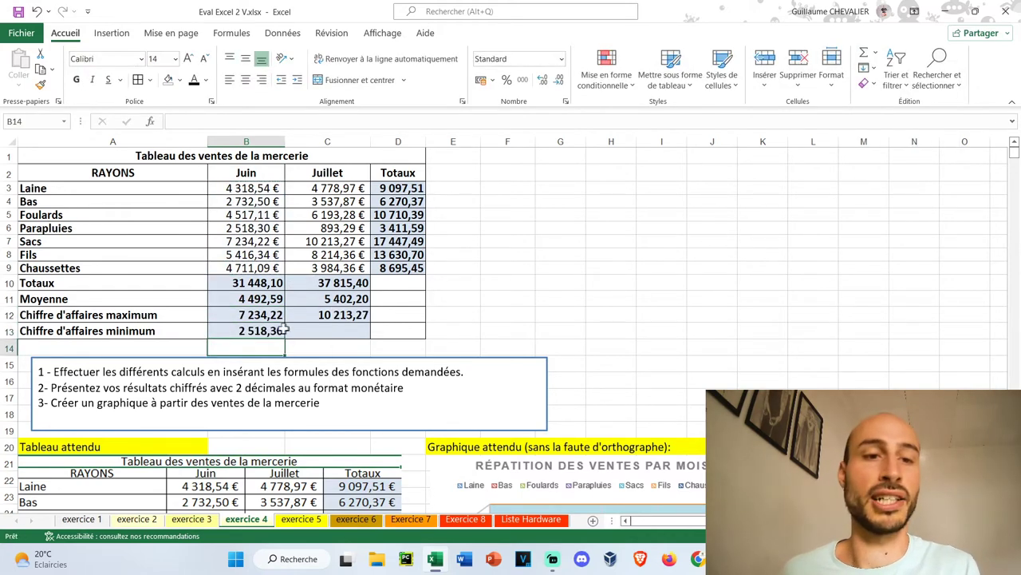
pyautogui.click(255, 330)
pyautogui.moveTo(285, 338); pyautogui.dragTo(359, 330)
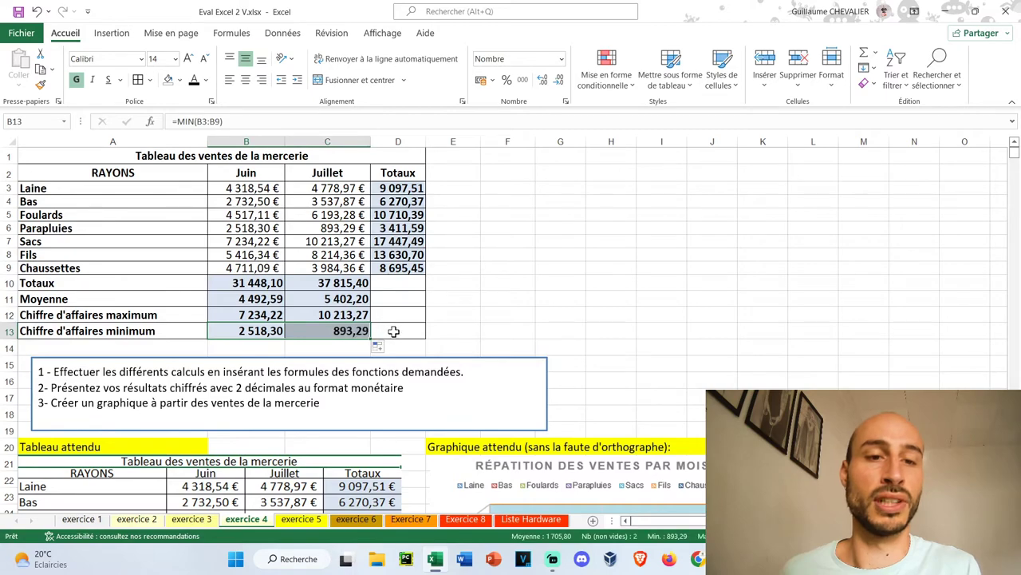
# Step: Apply euro Comptabilité format to B10:D13 and the row totals, and place the chart beside the table
pyautogui.scroll(-5, 391, 319)
pyautogui.scroll(-1, 386, 304)
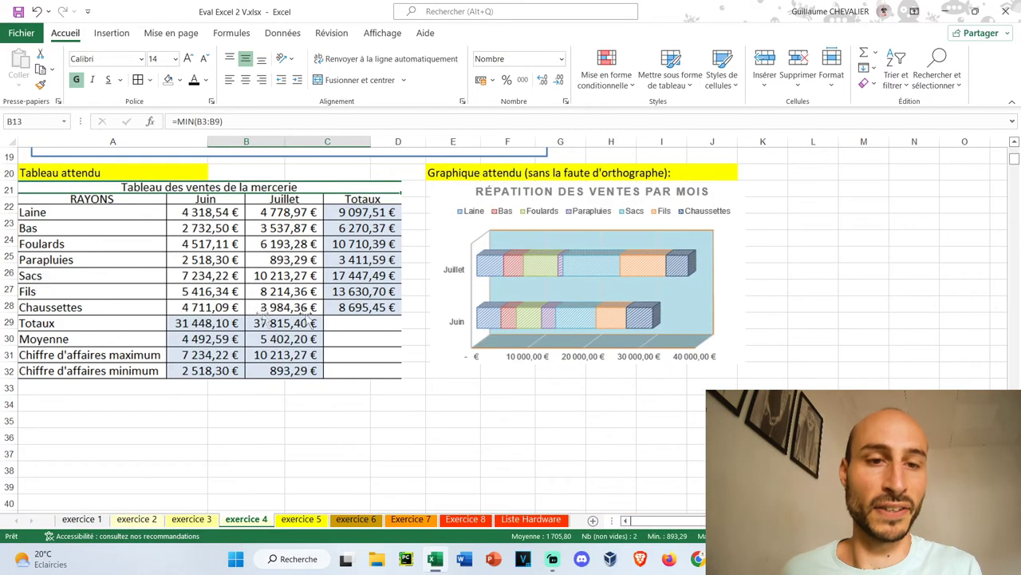
pyautogui.scroll(6, 354, 314)
pyautogui.moveTo(388, 327); pyautogui.dragTo(239, 284)
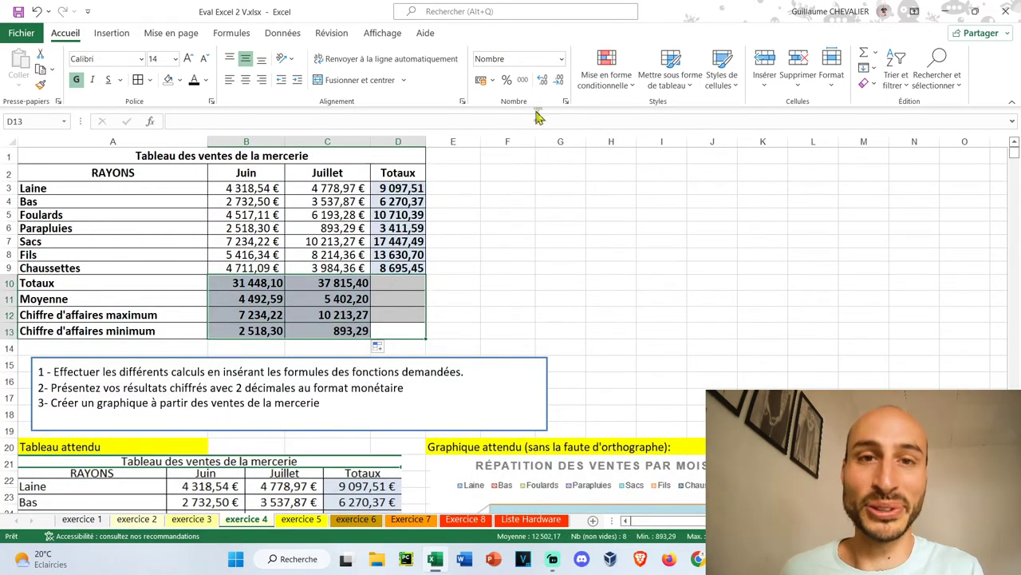
pyautogui.click(482, 83)
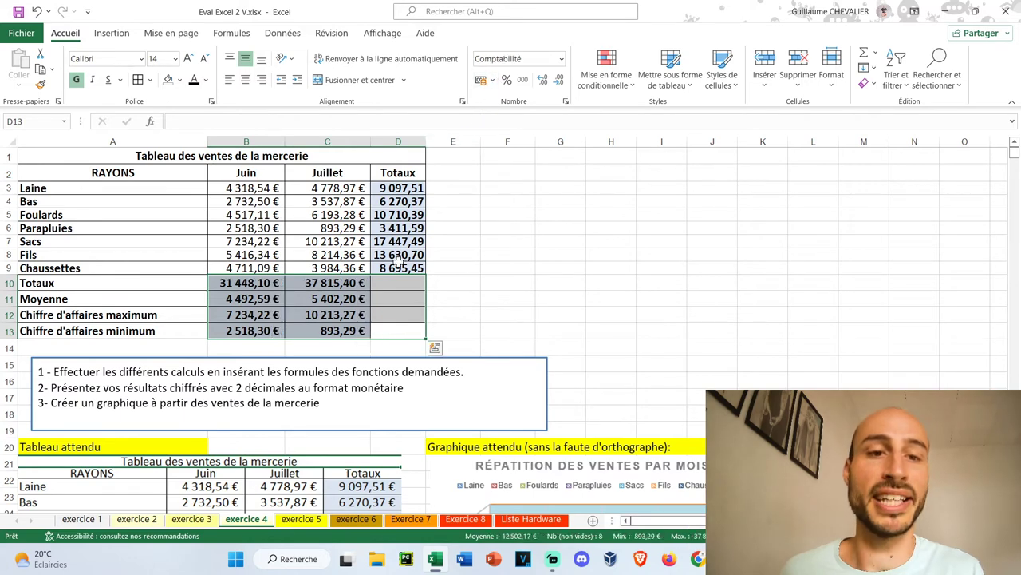
pyautogui.moveTo(399, 266); pyautogui.dragTo(399, 189)
pyautogui.press('F4')
pyautogui.click(471, 228)
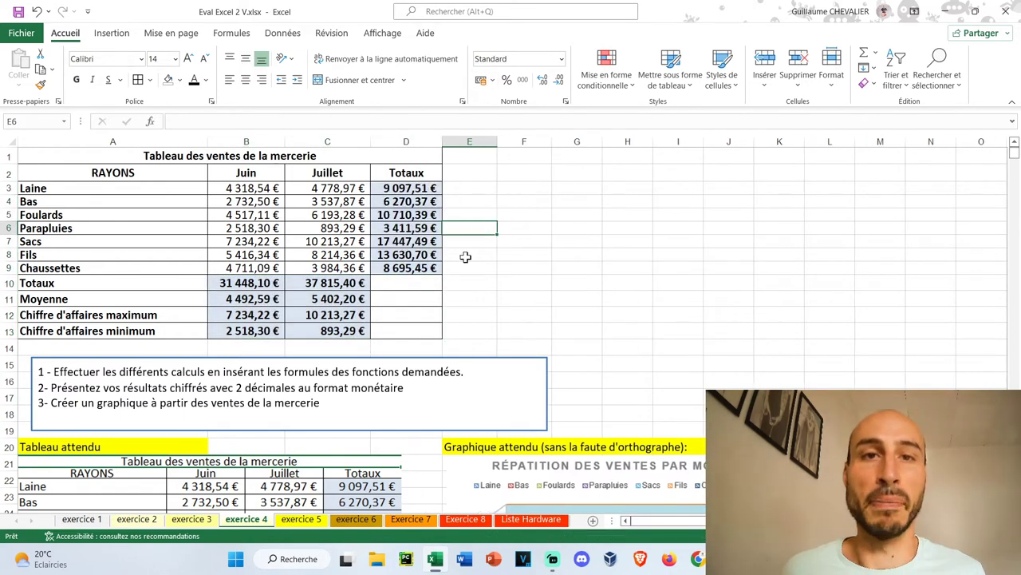
pyautogui.moveTo(581, 461); pyautogui.dragTo(589, 208)
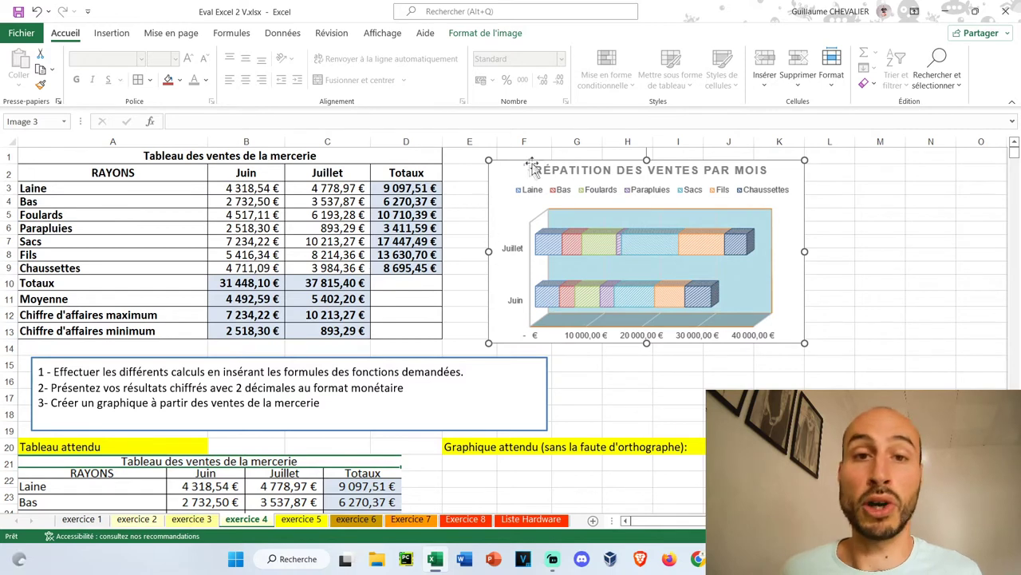
# Step: Insert a 3D stacked bar chart of the rayons' June and July sales, one bar per month
pyautogui.moveTo(533, 168); pyautogui.dragTo(603, 321)
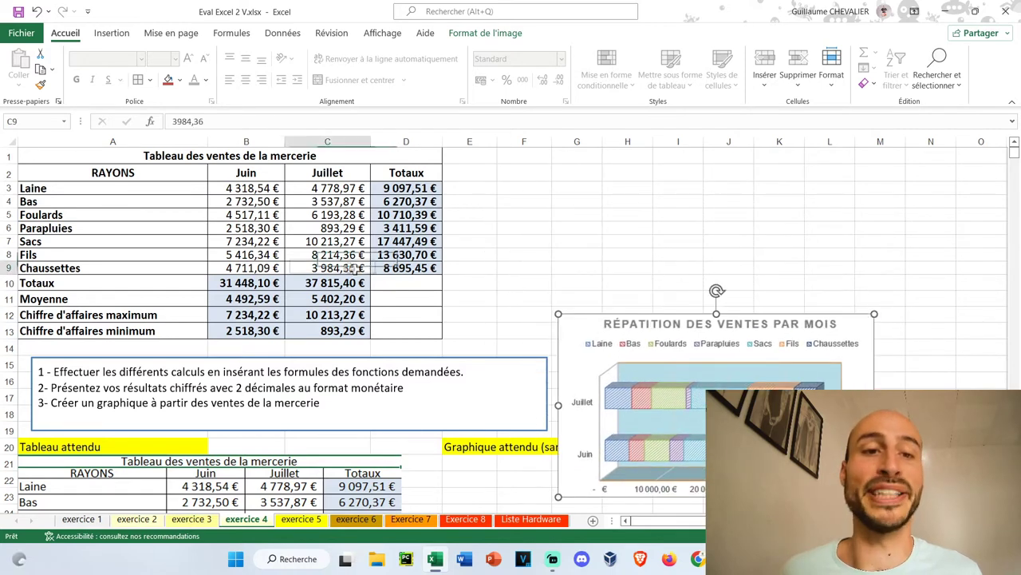
pyautogui.moveTo(335, 268); pyautogui.dragTo(87, 172)
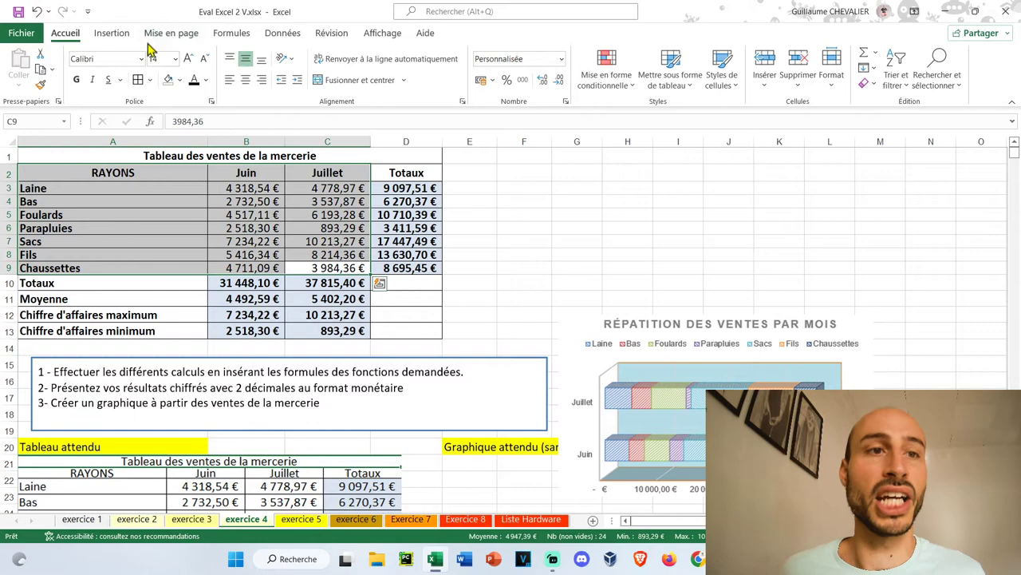
pyautogui.click(112, 32)
pyautogui.click(457, 70)
pyautogui.click(451, 71)
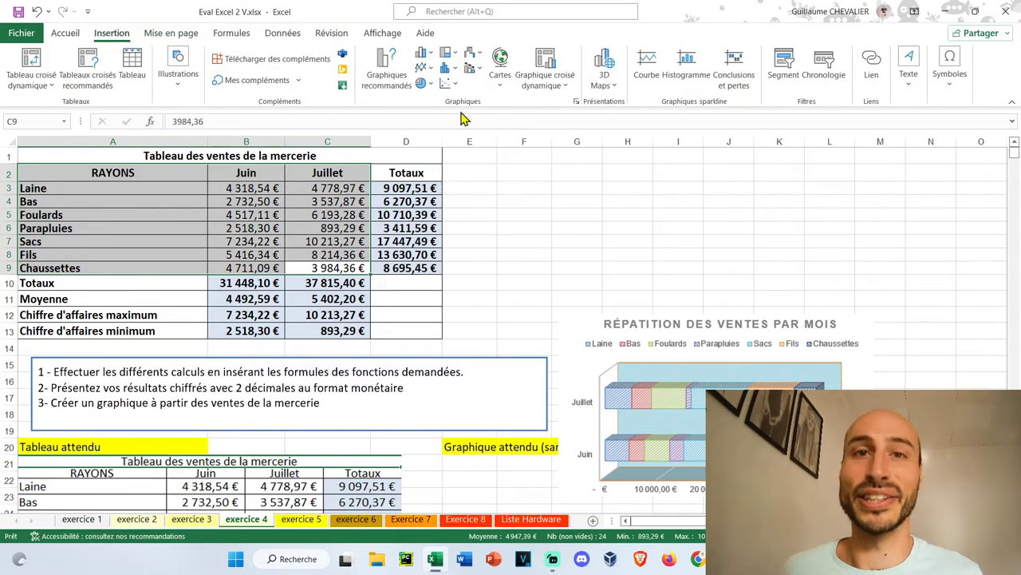
pyautogui.click(577, 102)
pyautogui.scroll(-3, 399, 151)
pyautogui.scroll(5, 399, 151)
pyautogui.click(427, 101)
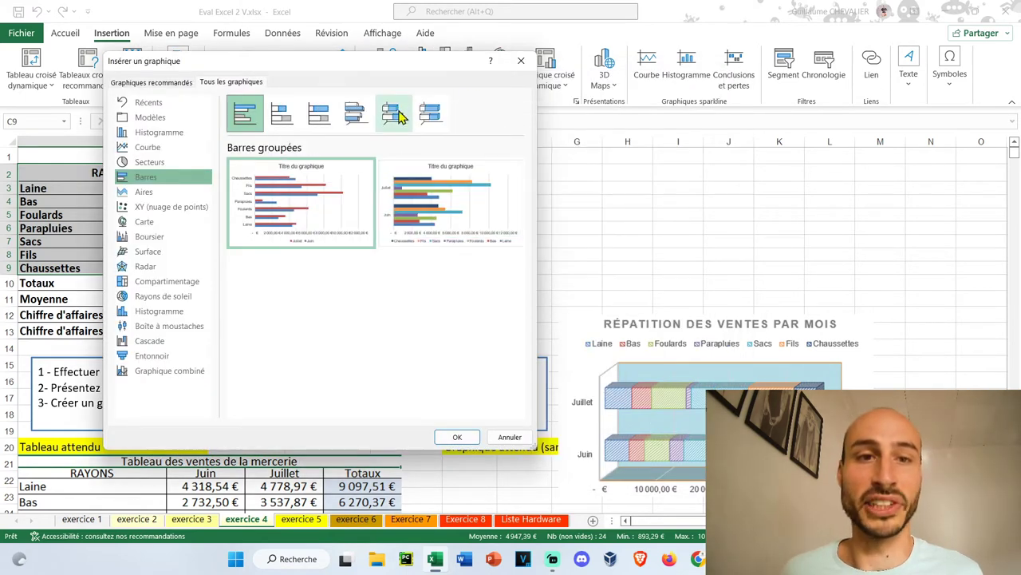
pyautogui.click(393, 112)
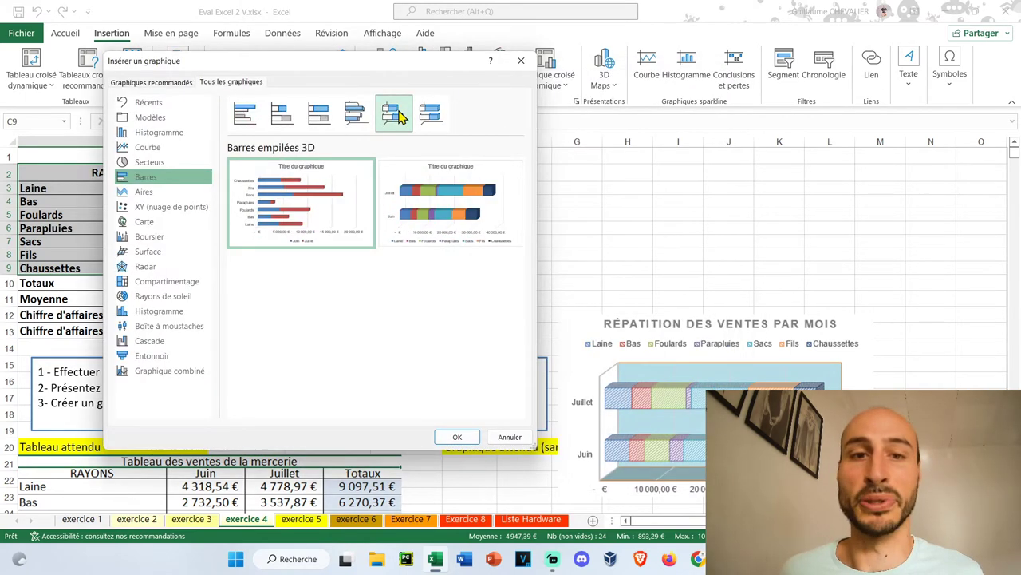
pyautogui.click(458, 214)
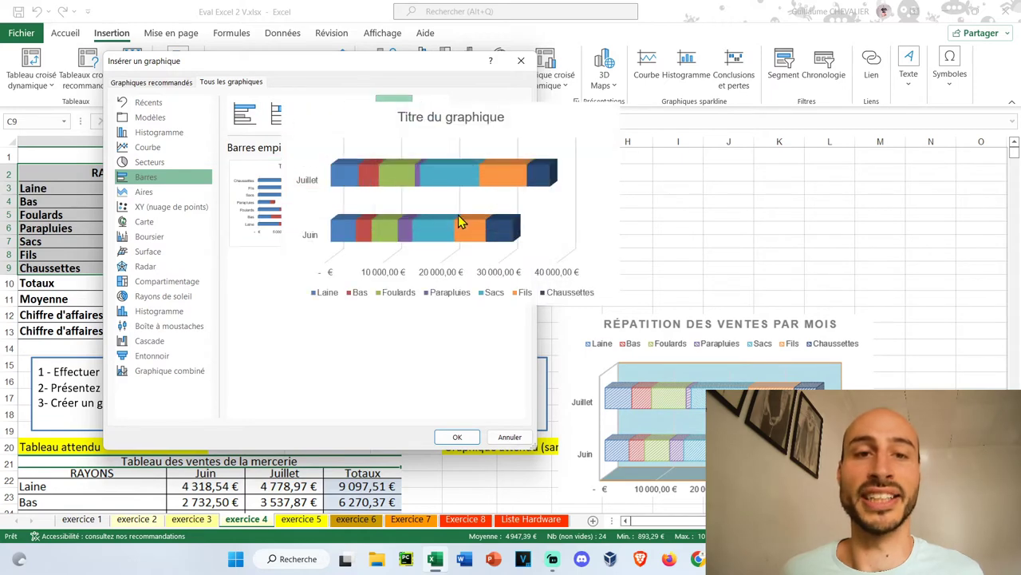
pyautogui.click(455, 436)
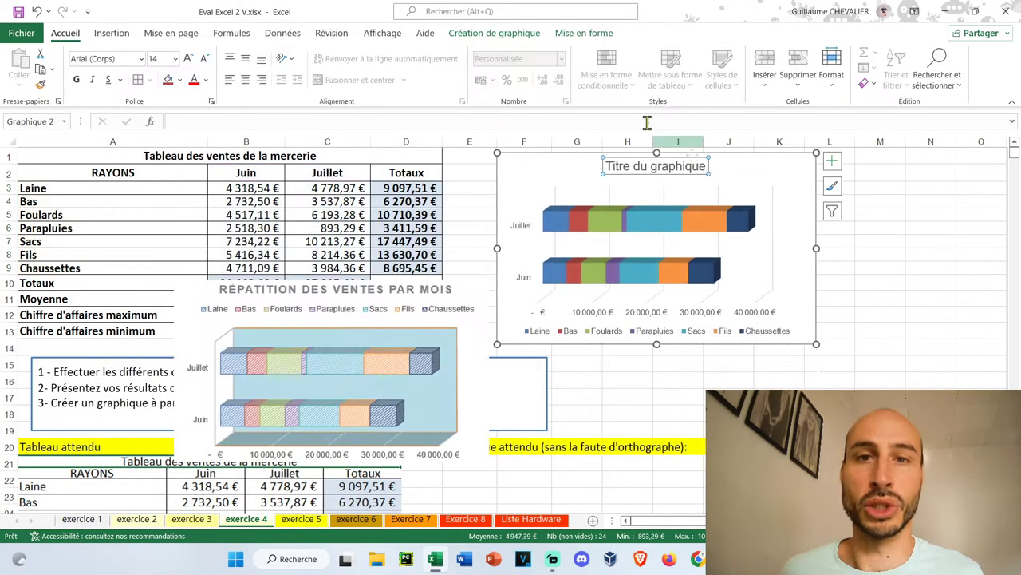
# Step: Apply chart Style 2, the patterned style, to the new chart
pyautogui.click(515, 34)
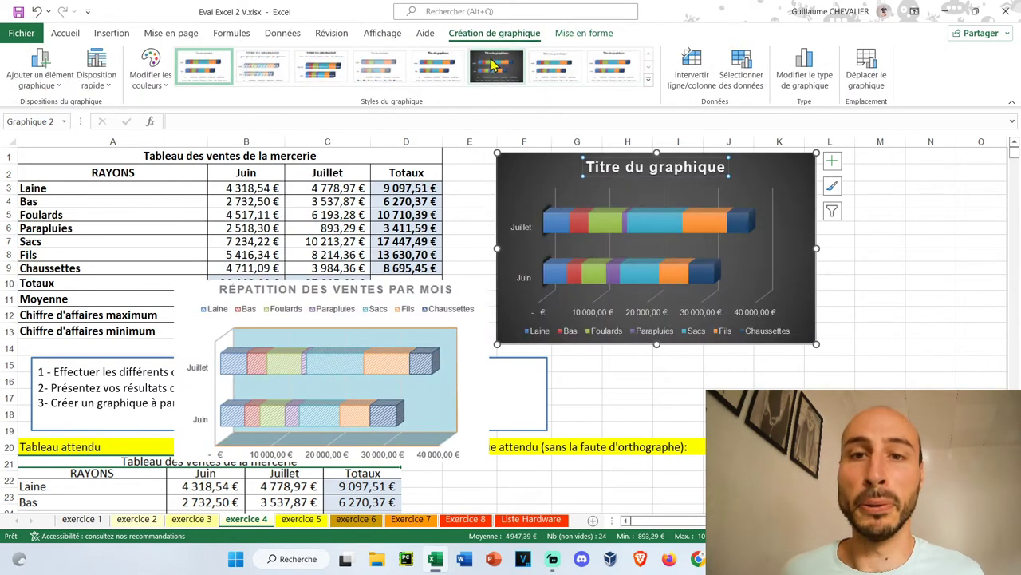
pyautogui.click(286, 65)
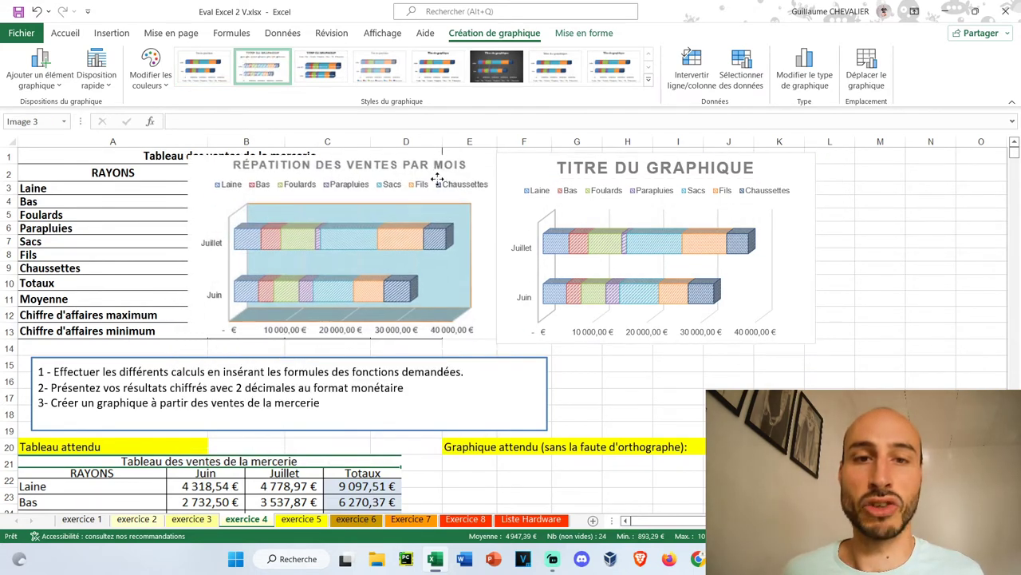
pyautogui.moveTo(425, 309); pyautogui.dragTo(429, 184)
# Step: Title the chart 'RÉPARTITION DES VENTES PAR MOIS' in 12-point font
pyautogui.doubleClick(710, 169)
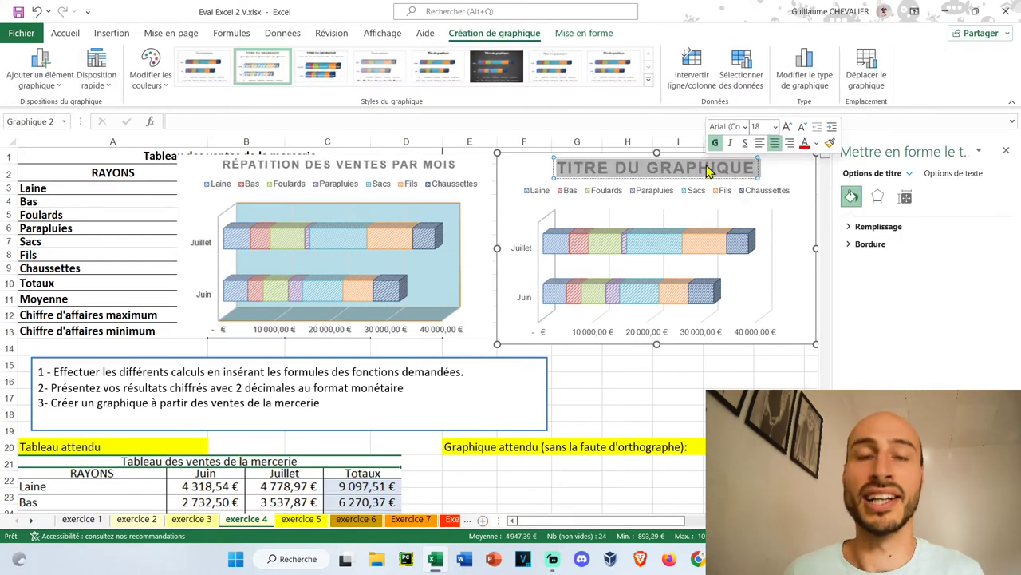
pyautogui.write('RÉ')
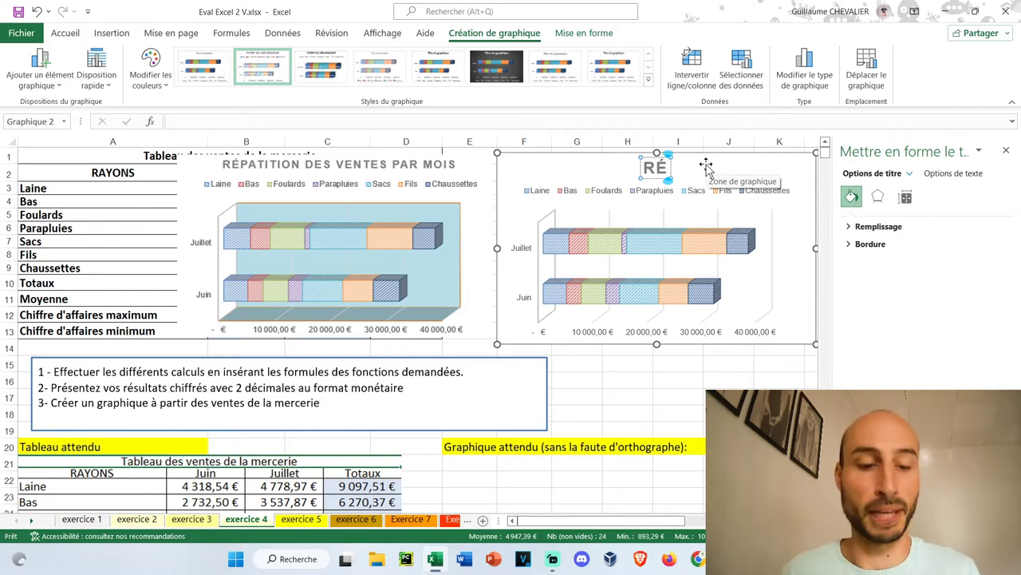
pyautogui.write('PARTITION')
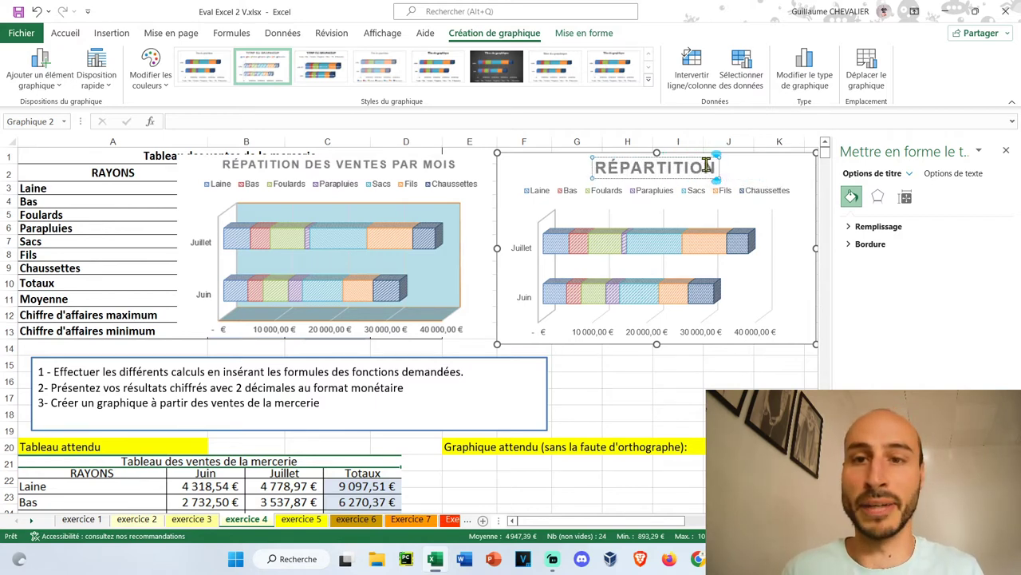
pyautogui.write(' DES VENTES PAR MOIS')
pyautogui.hotkey('ctrl', 'a')
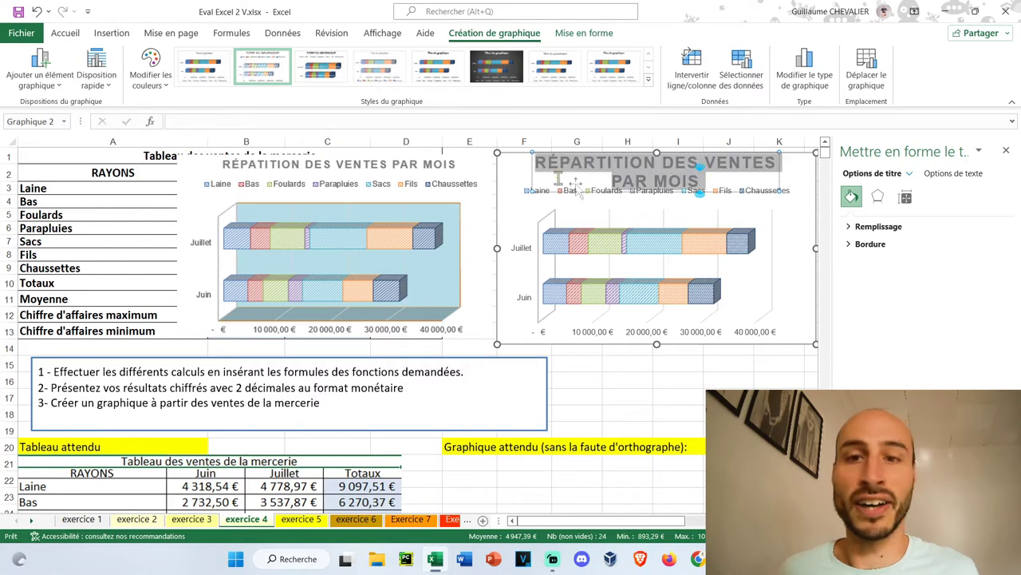
pyautogui.click(65, 33)
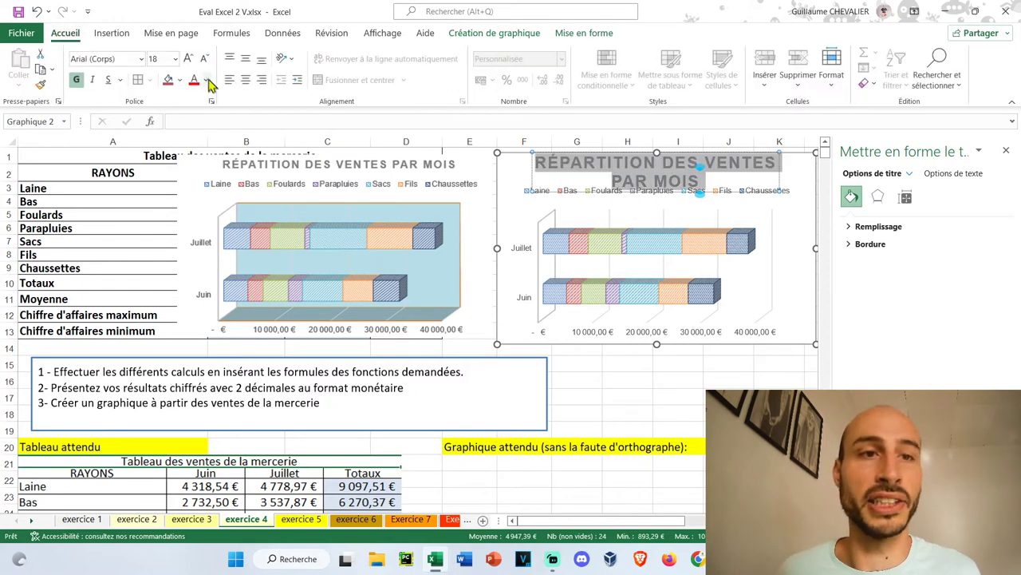
pyautogui.click(204, 61)
pyautogui.click(203, 60)
pyautogui.click(203, 61)
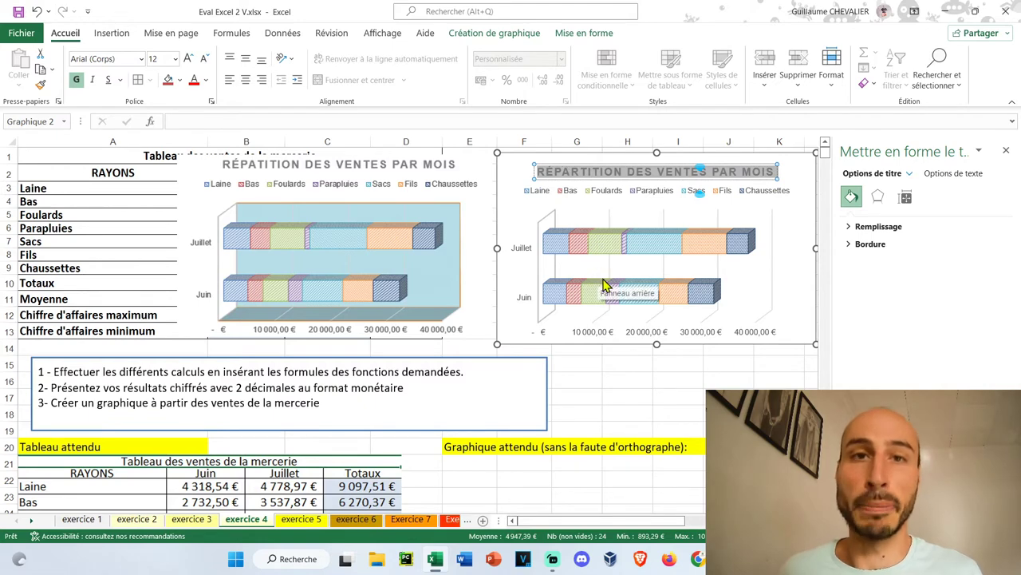
pyautogui.moveTo(430, 154); pyautogui.dragTo(386, 353)
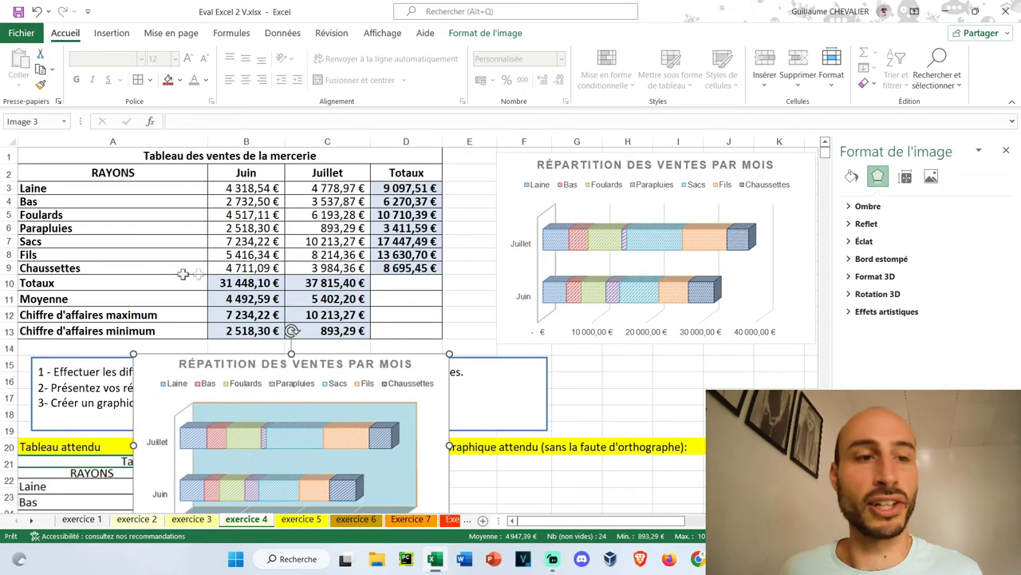
# Step: Fill the chart's back wall with Aqua lighter 60%
pyautogui.press('Tab')
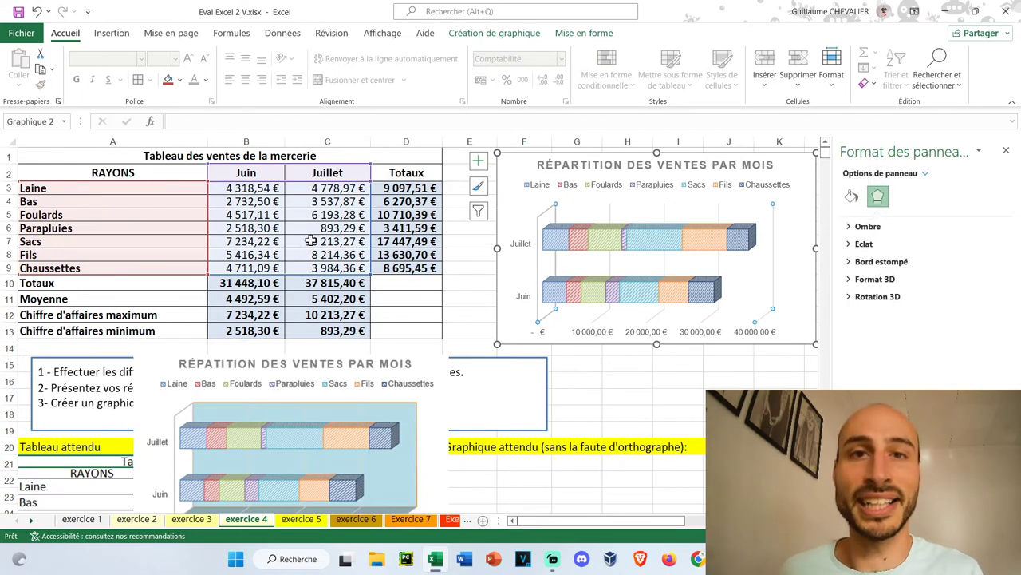
pyautogui.hotkey('ctrl', 'z')
pyautogui.click(750, 214)
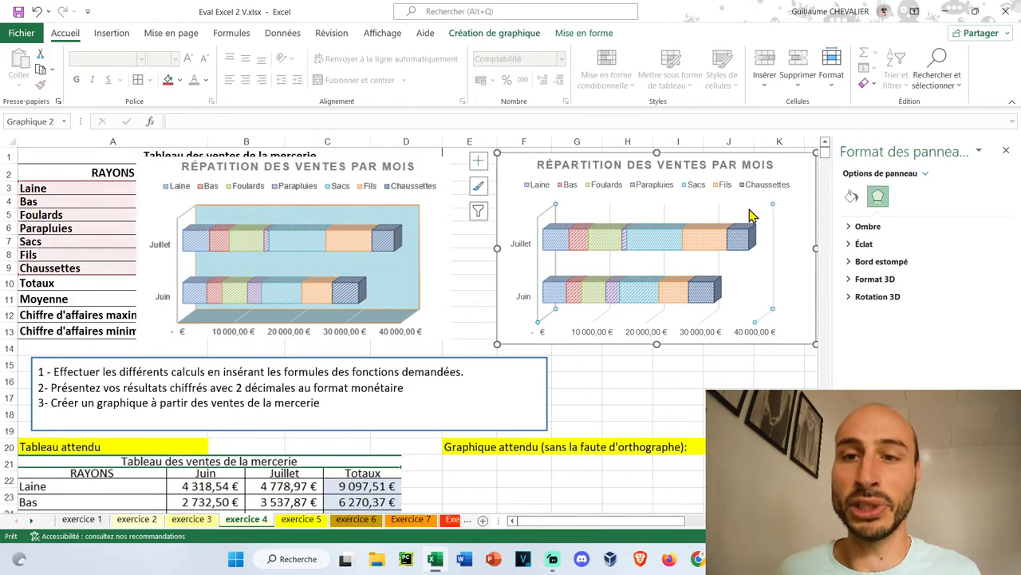
pyautogui.rightClick(755, 214)
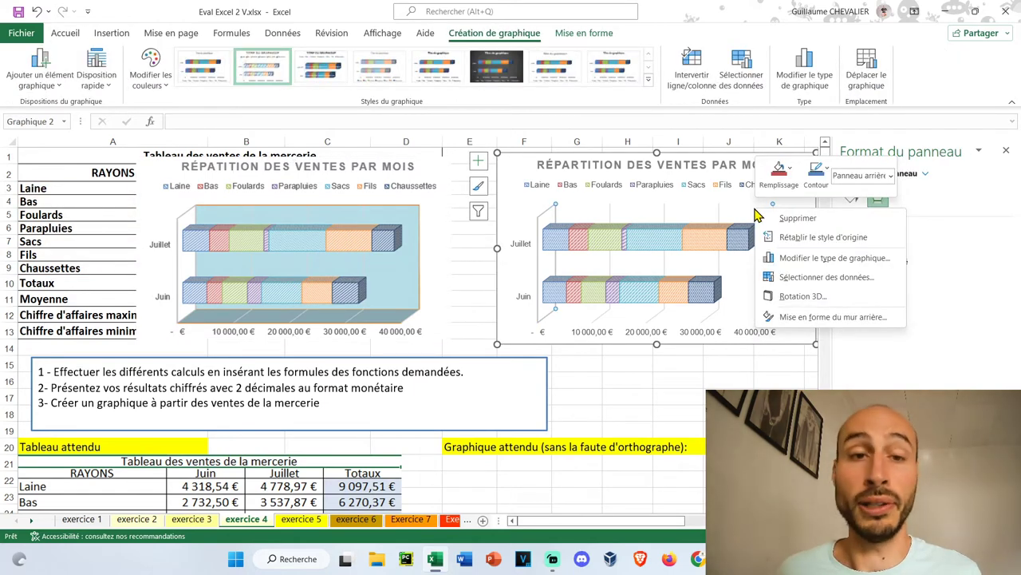
pyautogui.click(779, 172)
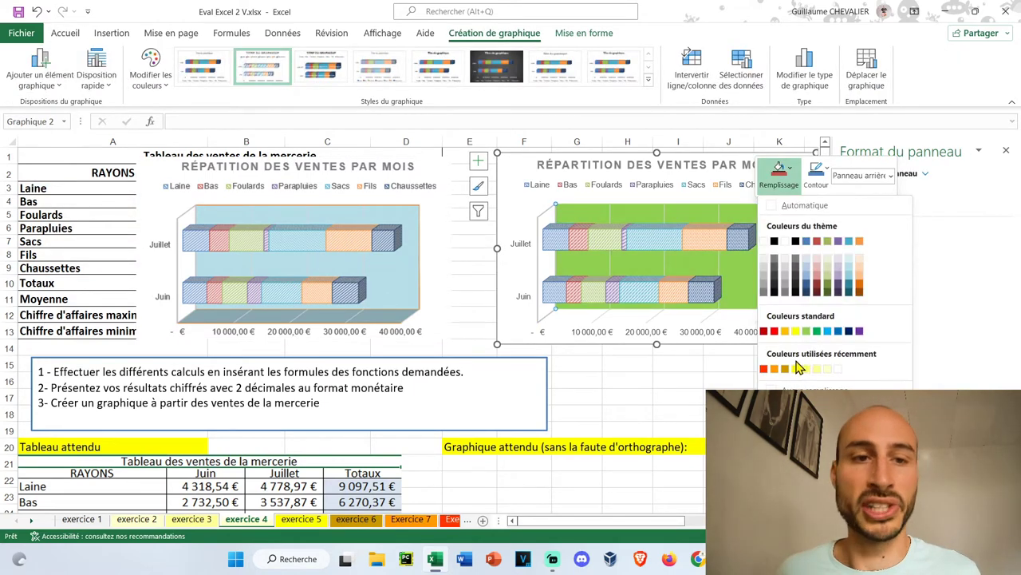
pyautogui.click(848, 255)
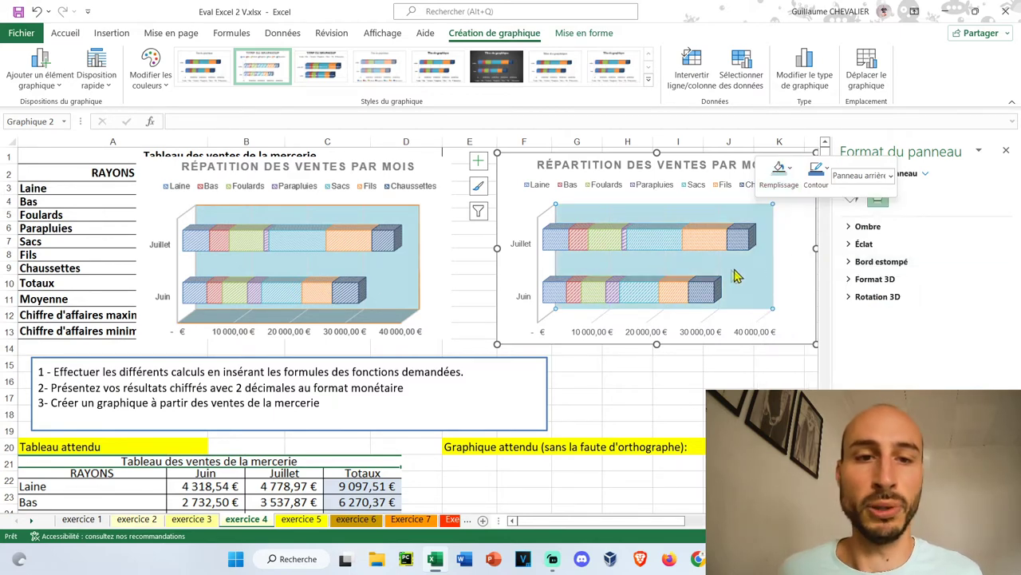
# Step: Outline the chart walls in Orange Accent 6
pyautogui.rightClick(709, 281)
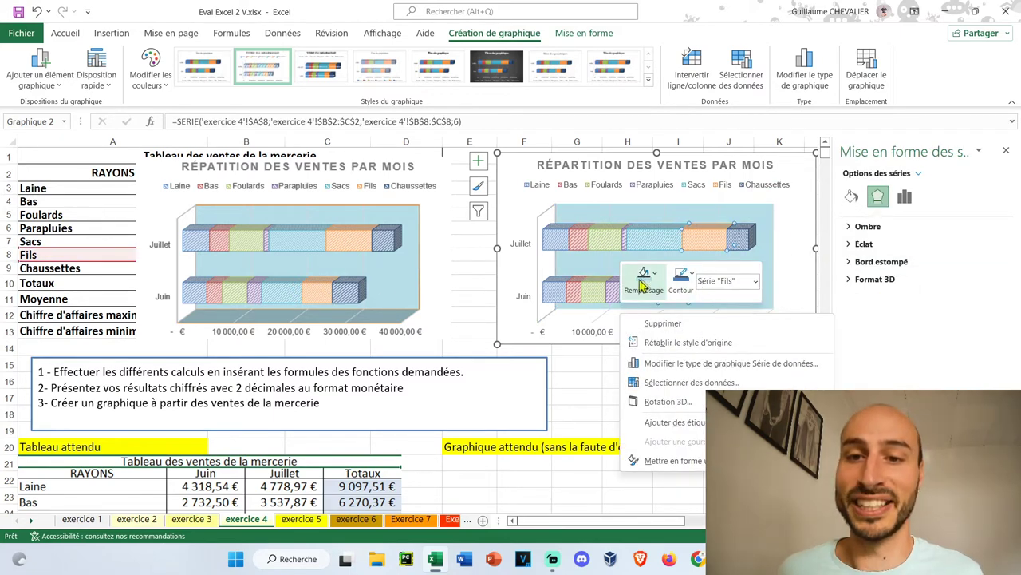
pyautogui.click(646, 278)
pyautogui.click(585, 326)
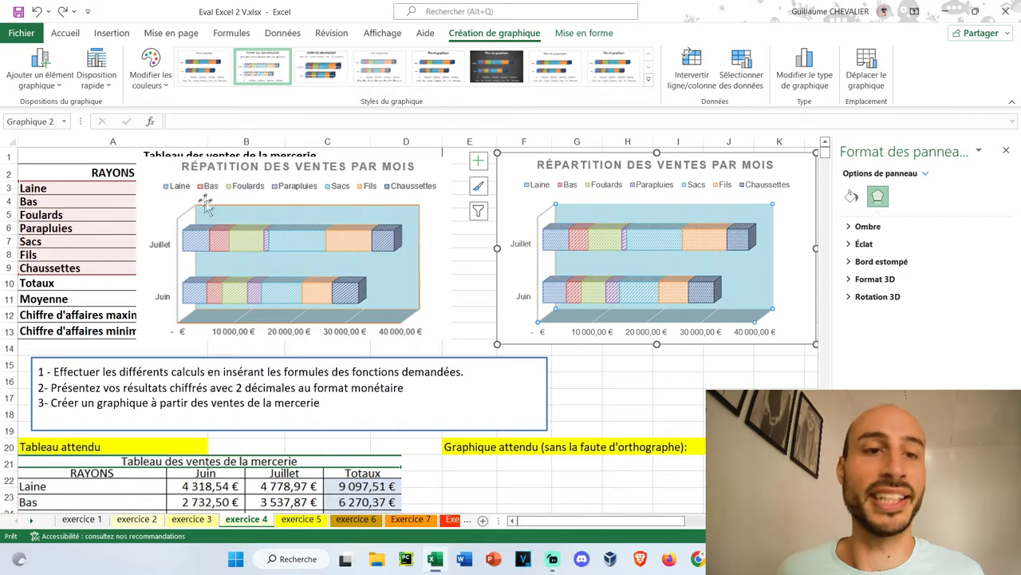
pyautogui.rightClick(764, 268)
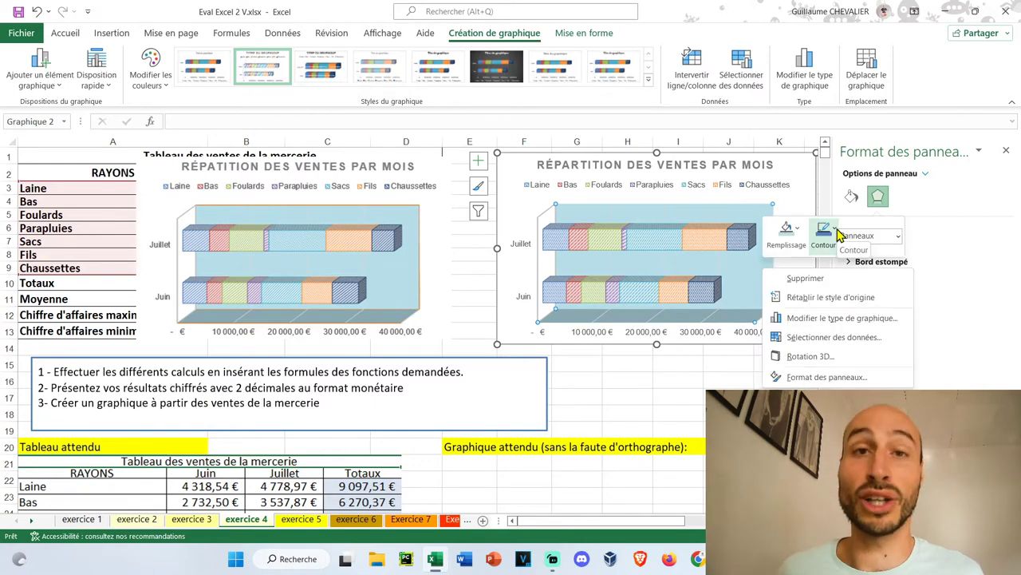
pyautogui.rightClick(750, 272)
pyautogui.click(821, 233)
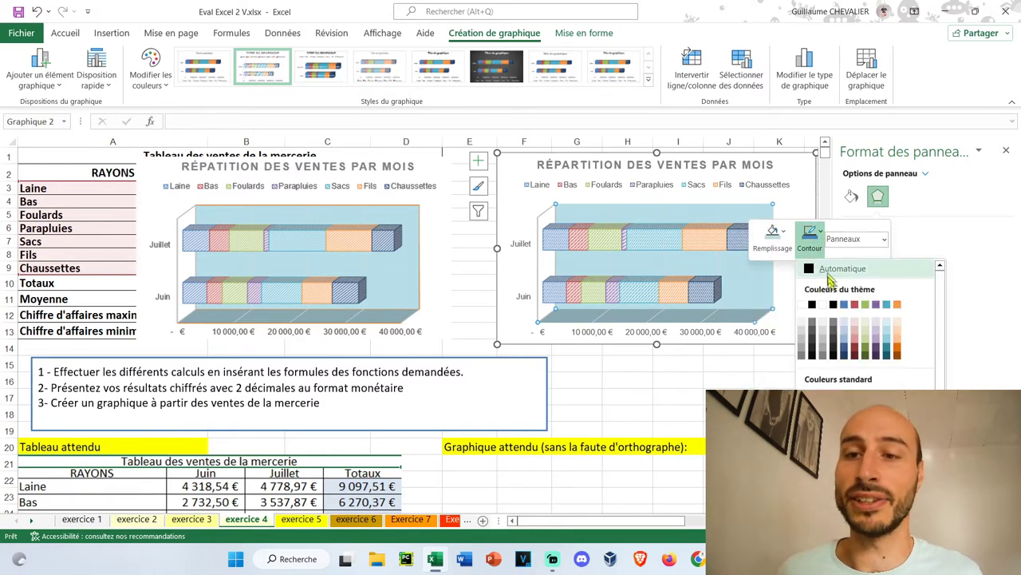
pyautogui.click(898, 305)
pyautogui.click(666, 363)
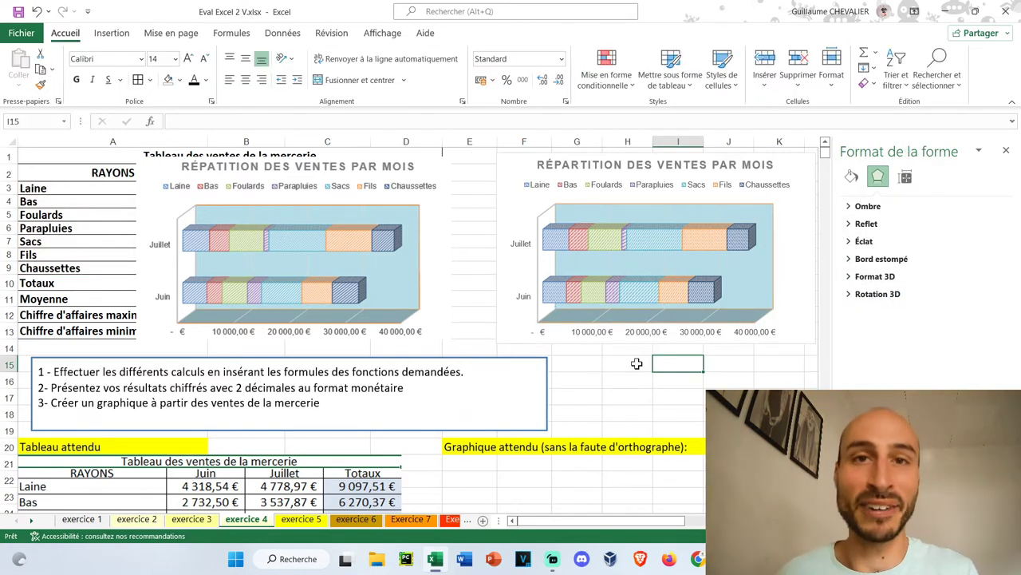
pyautogui.hotkey('ctrl', 'pagedown')
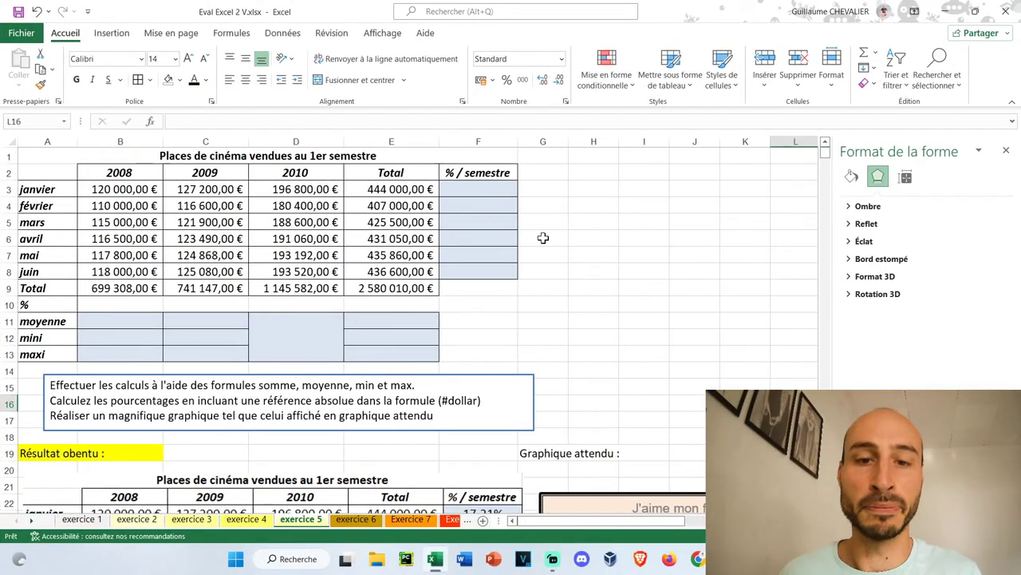
# Step: Fill the moyenne row with =MOYENNE(B3:B8) across to Total, unmerging the 2010 block D11:D13
pyautogui.scroll(-2, 542, 238)
pyautogui.scroll(-4, 543, 237)
pyautogui.scroll(1, 607, 335)
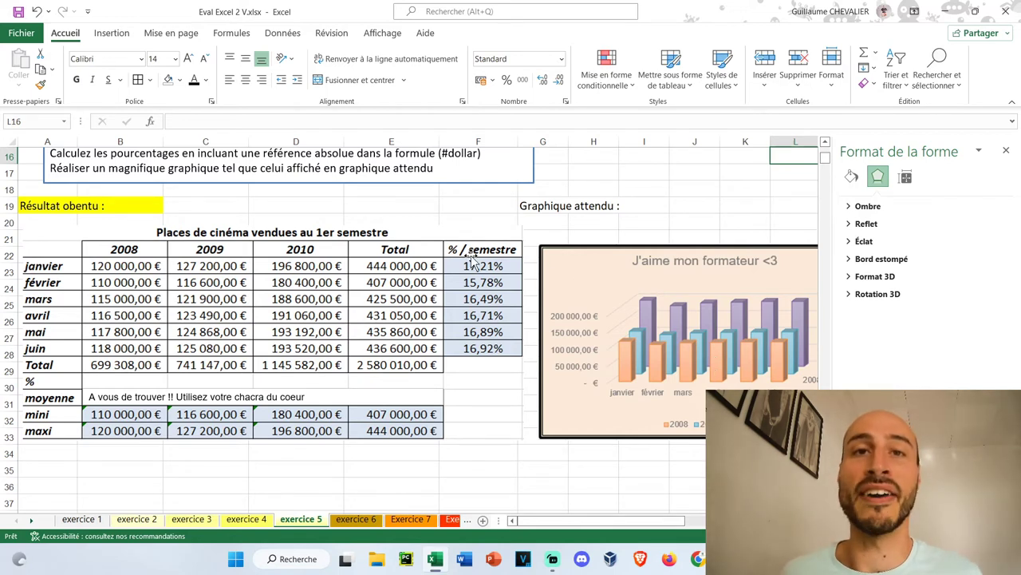
pyautogui.scroll(2, 476, 291)
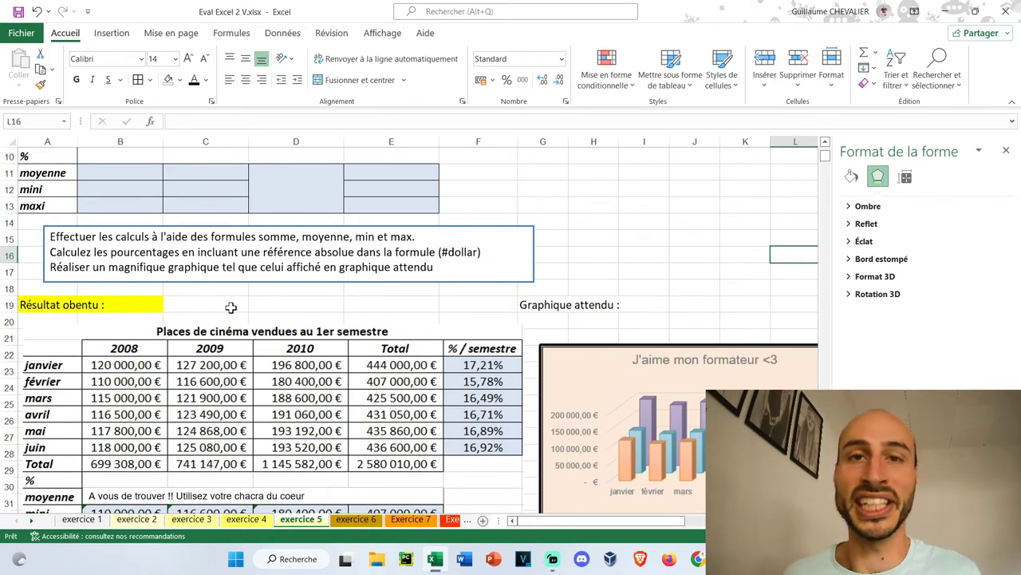
pyautogui.scroll(3, 230, 307)
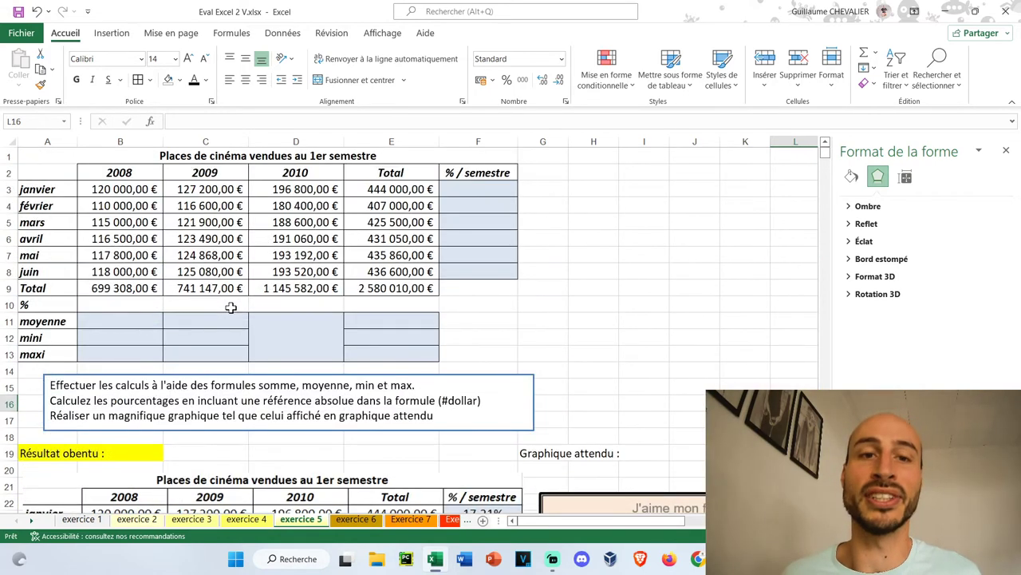
pyautogui.click(128, 320)
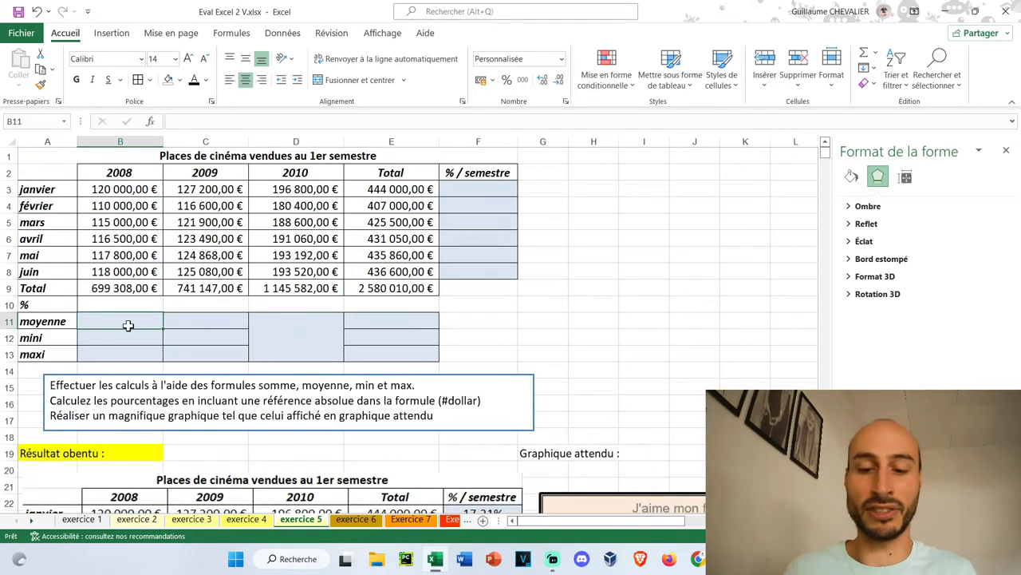
pyautogui.write('=moyenne(')
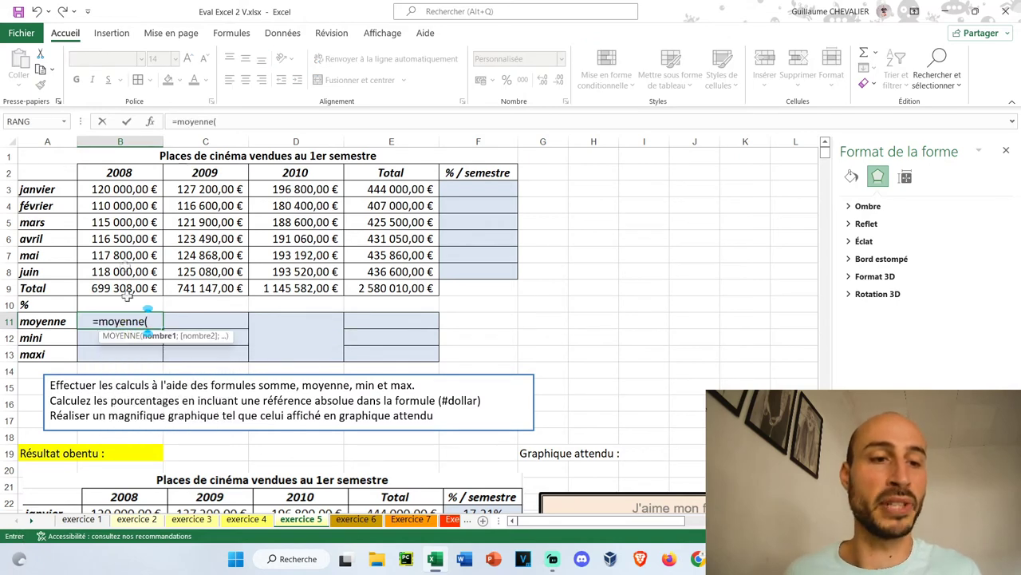
pyautogui.moveTo(126, 271); pyautogui.dragTo(141, 189)
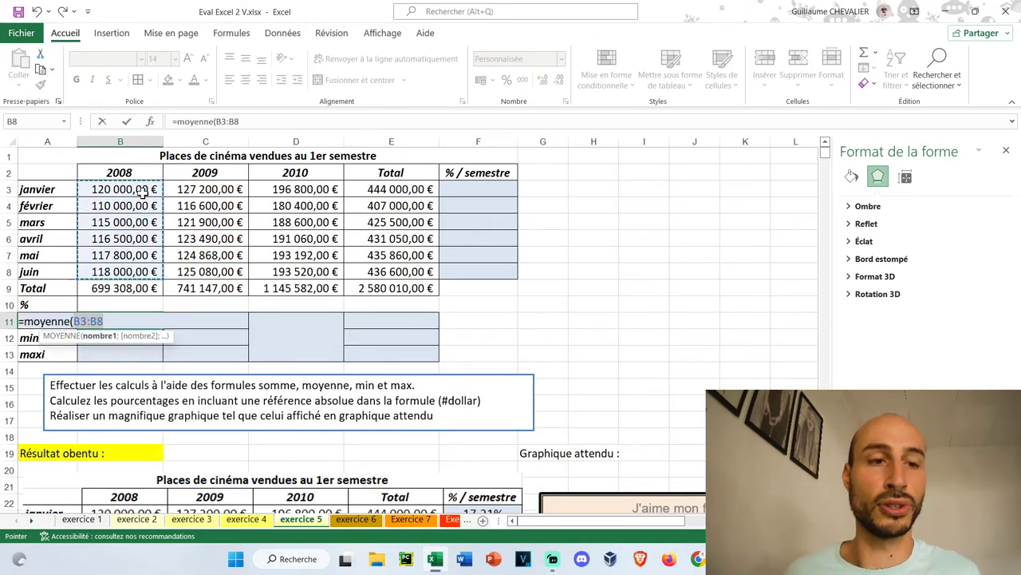
pyautogui.write(')')
pyautogui.press('Return')
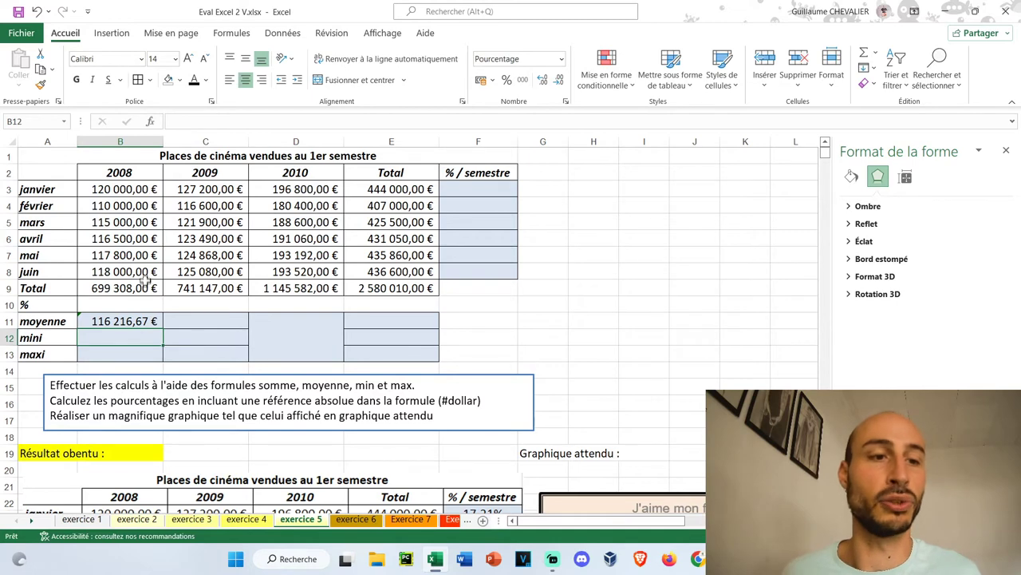
pyautogui.click(120, 321)
pyautogui.moveTo(162, 329); pyautogui.dragTo(426, 323)
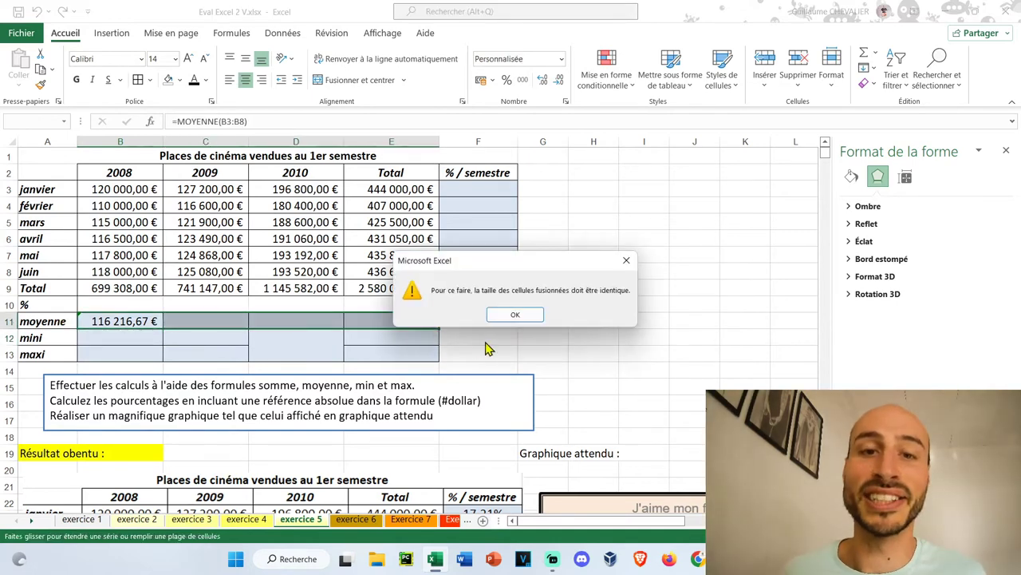
pyautogui.click(514, 315)
pyautogui.click(297, 324)
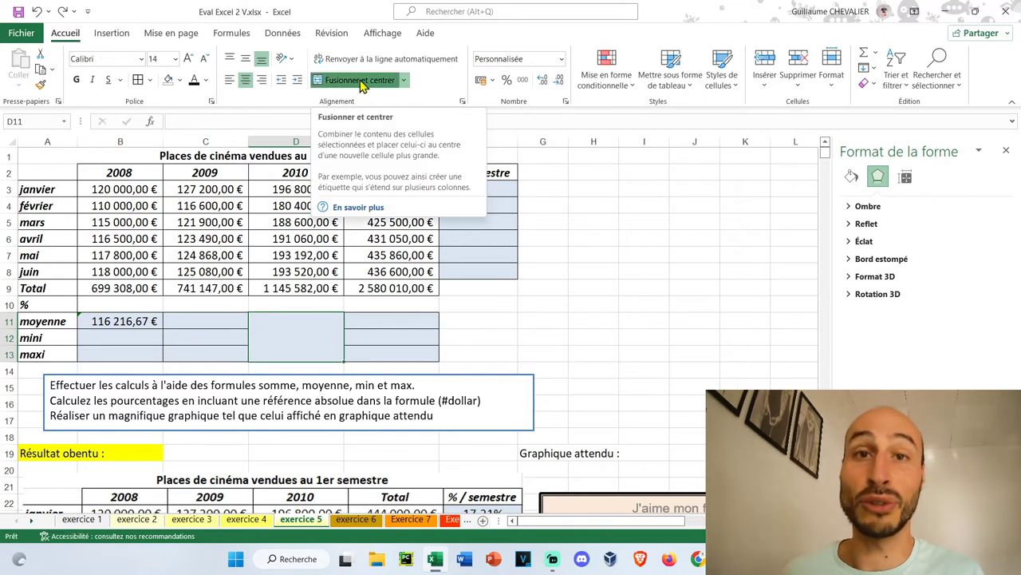
pyautogui.click(140, 326)
pyautogui.moveTo(163, 329); pyautogui.dragTo(411, 324)
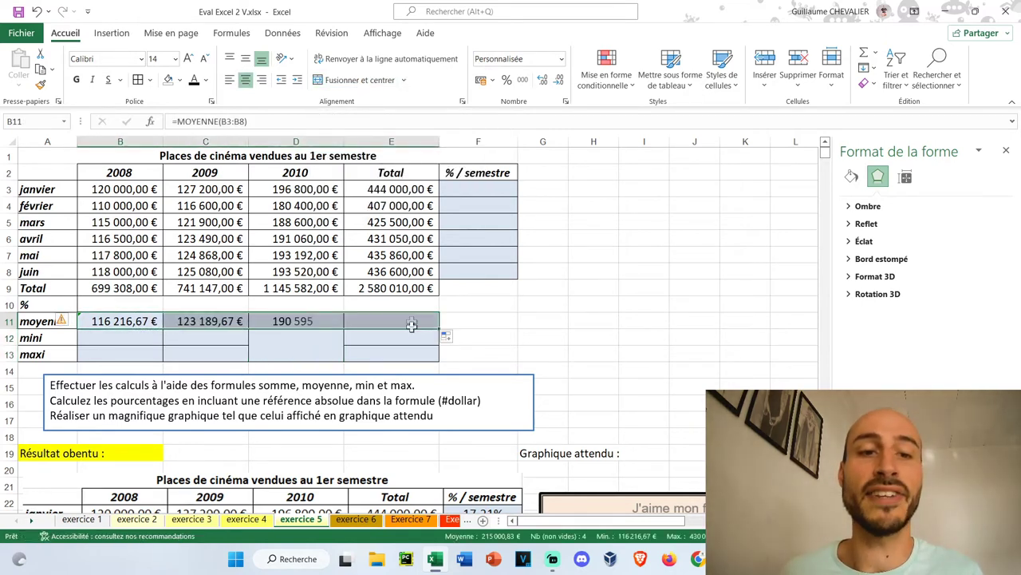
# Step: Fill the mini and maxi rows with =MIN(B3:B8) and =MAX(B3:B8), copied across to Total
pyautogui.click(107, 341)
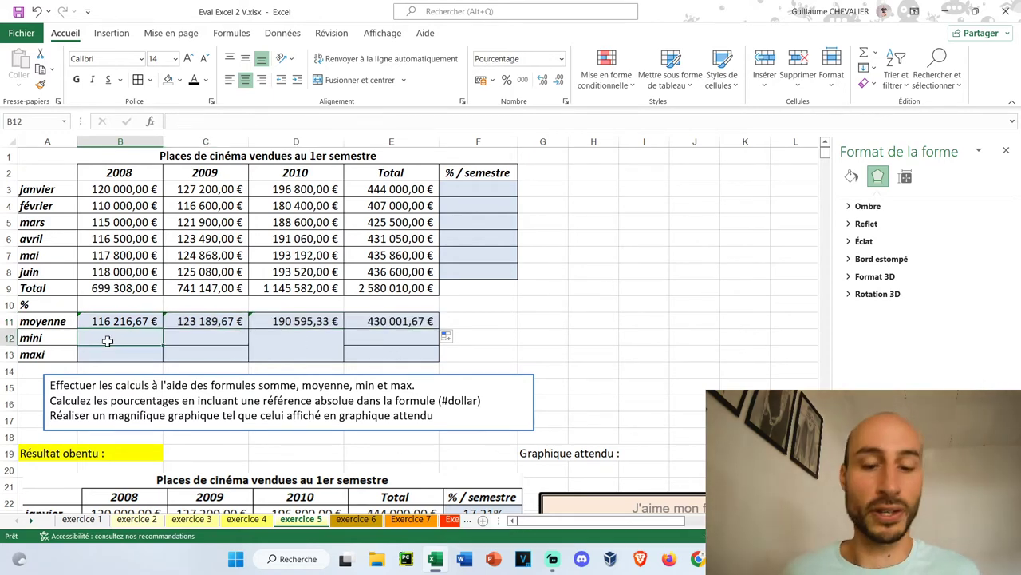
pyautogui.write('=min(')
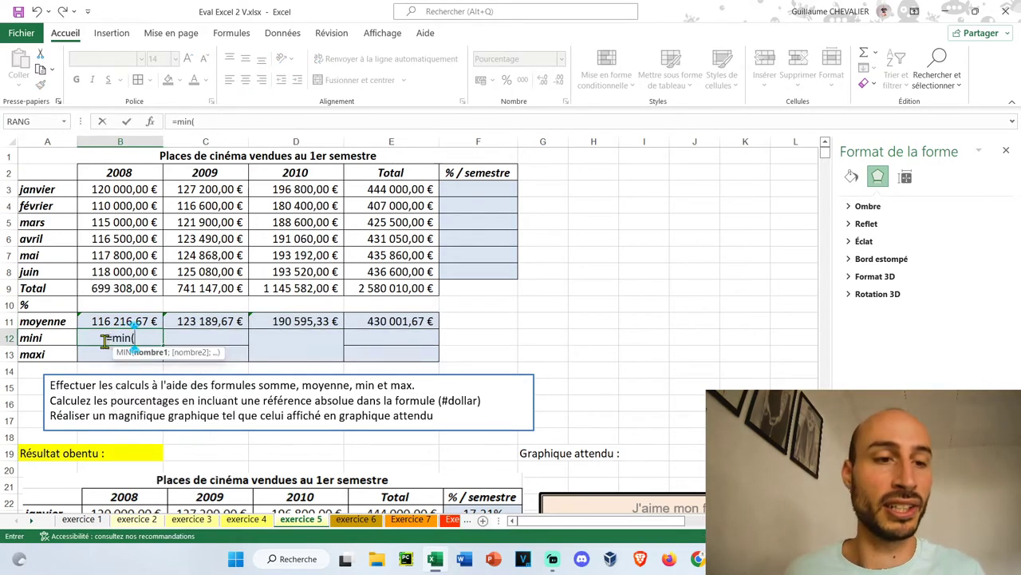
pyautogui.moveTo(120, 189); pyautogui.dragTo(152, 272)
pyautogui.press('Return')
pyautogui.click(120, 337)
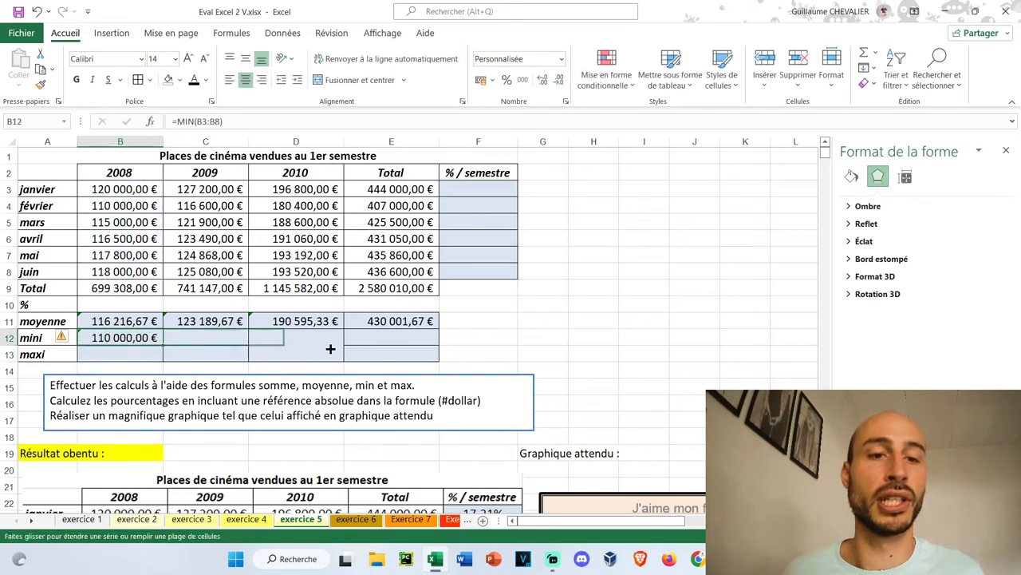
pyautogui.moveTo(165, 344); pyautogui.dragTo(431, 344)
pyautogui.click(144, 356)
pyautogui.write('=max(')
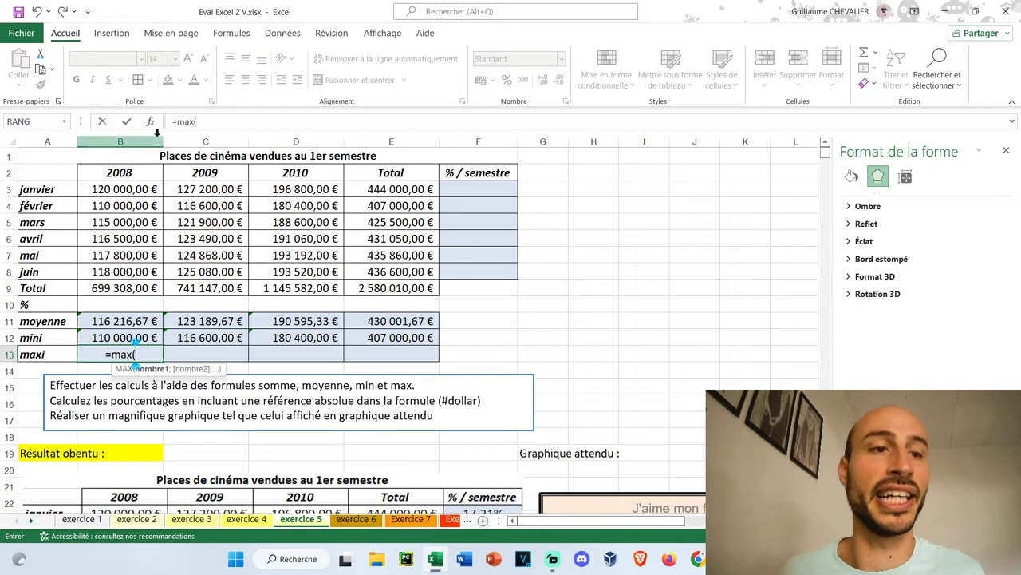
pyautogui.moveTo(151, 196); pyautogui.dragTo(150, 270)
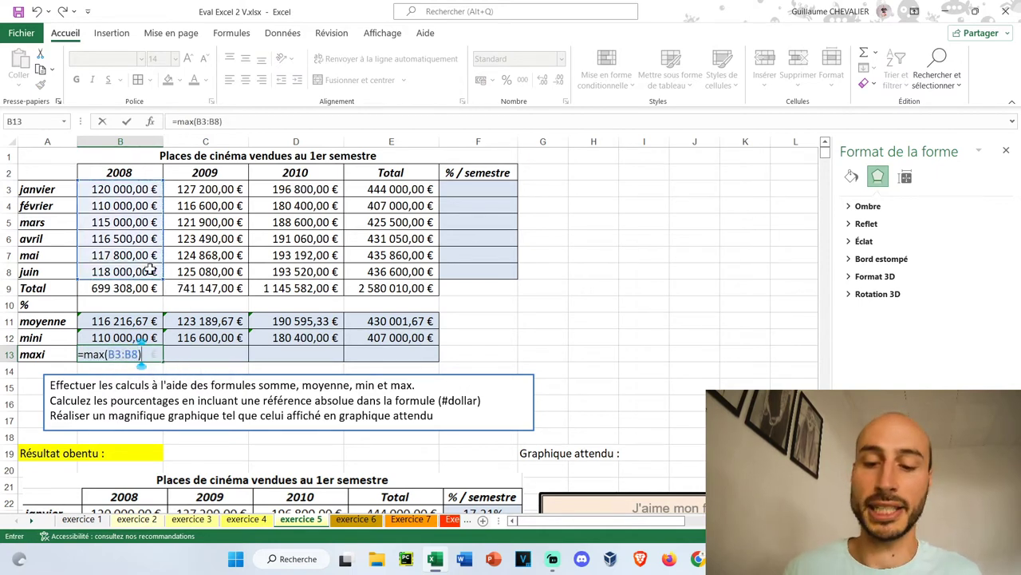
pyautogui.press('Return')
pyautogui.click(144, 356)
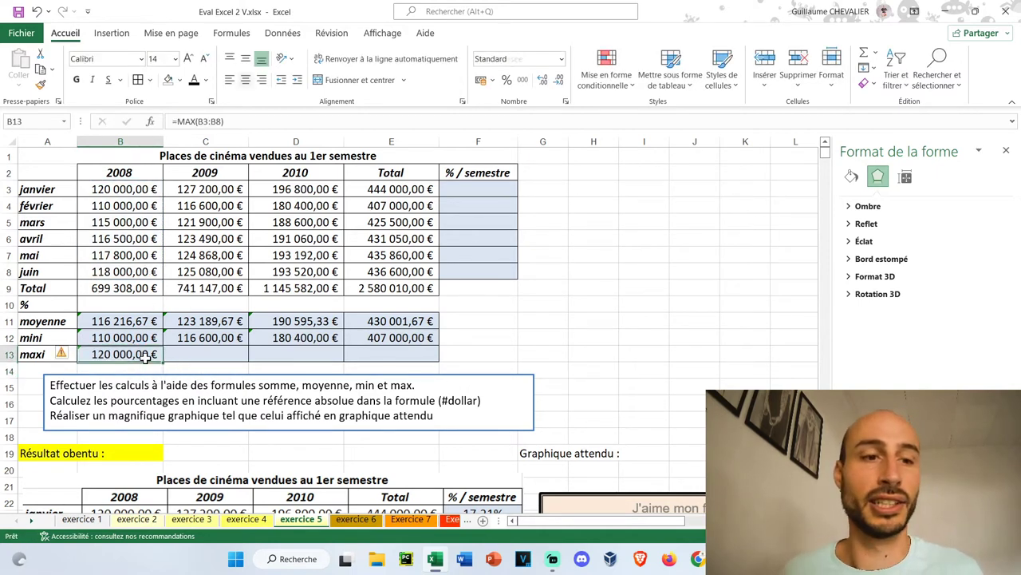
pyautogui.moveTo(165, 359); pyautogui.dragTo(415, 359)
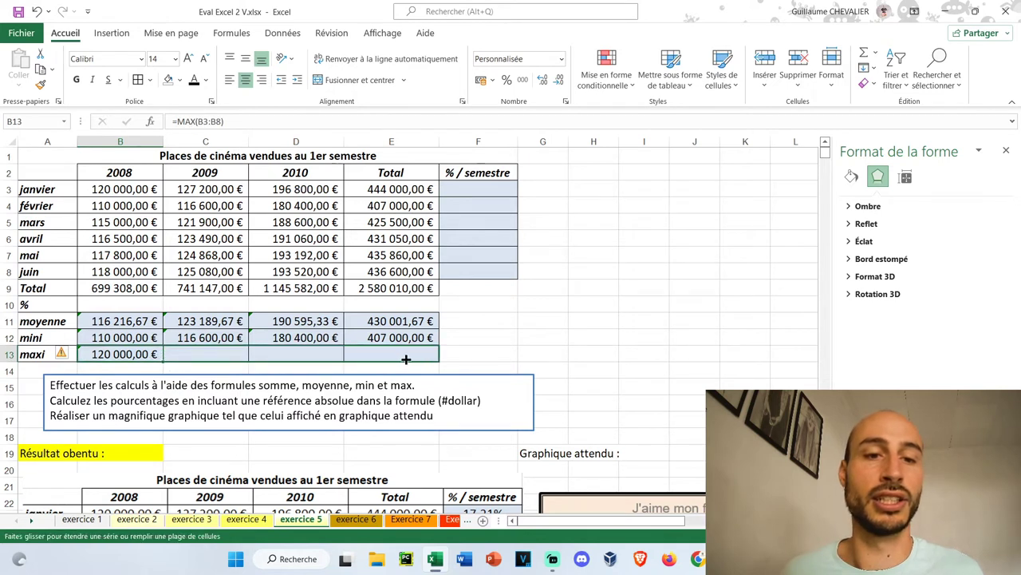
# Step: Check the janvier total and the semester grand total formula before computing percentages
pyautogui.click(479, 189)
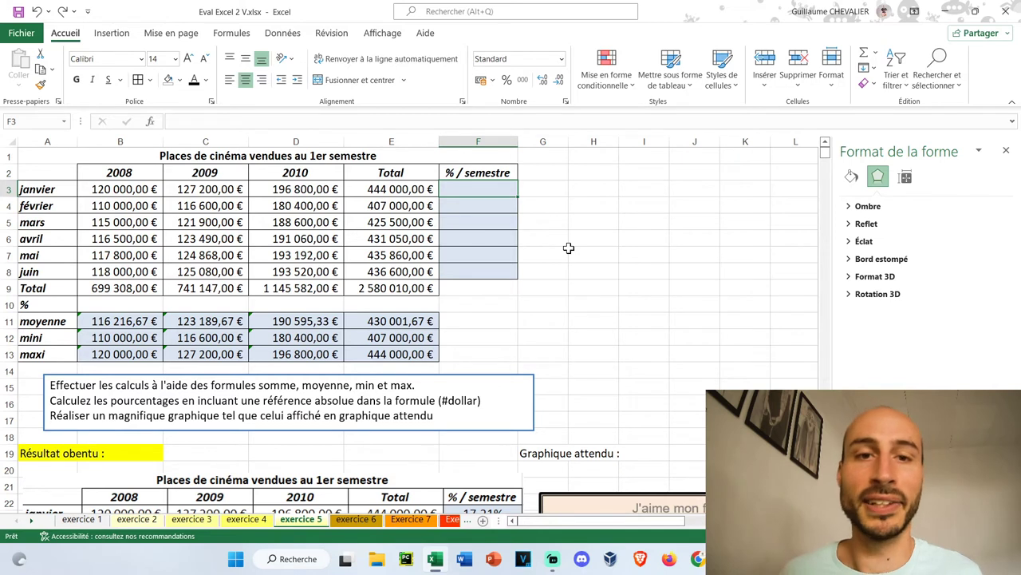
pyautogui.click(422, 189)
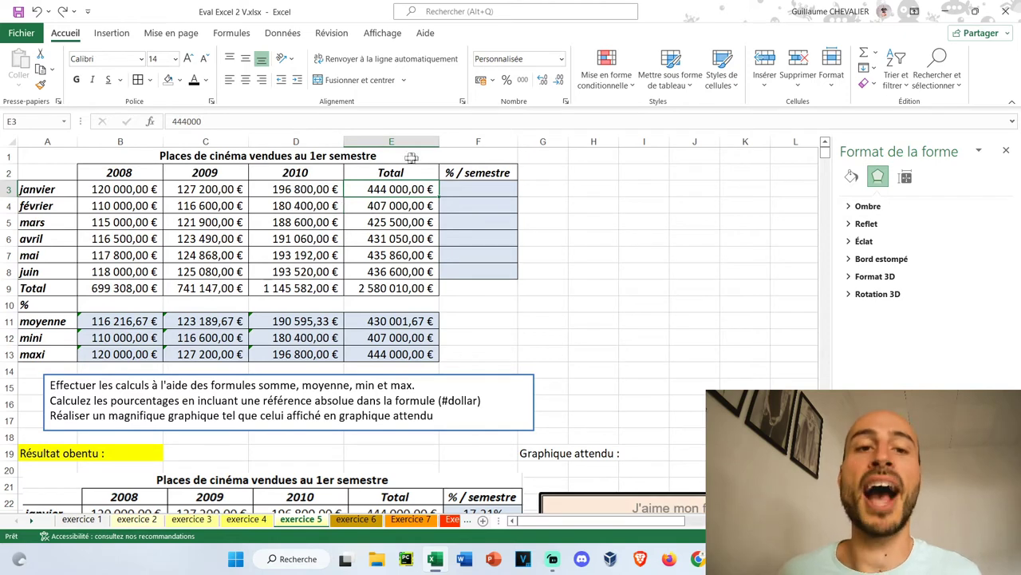
pyautogui.click(405, 288)
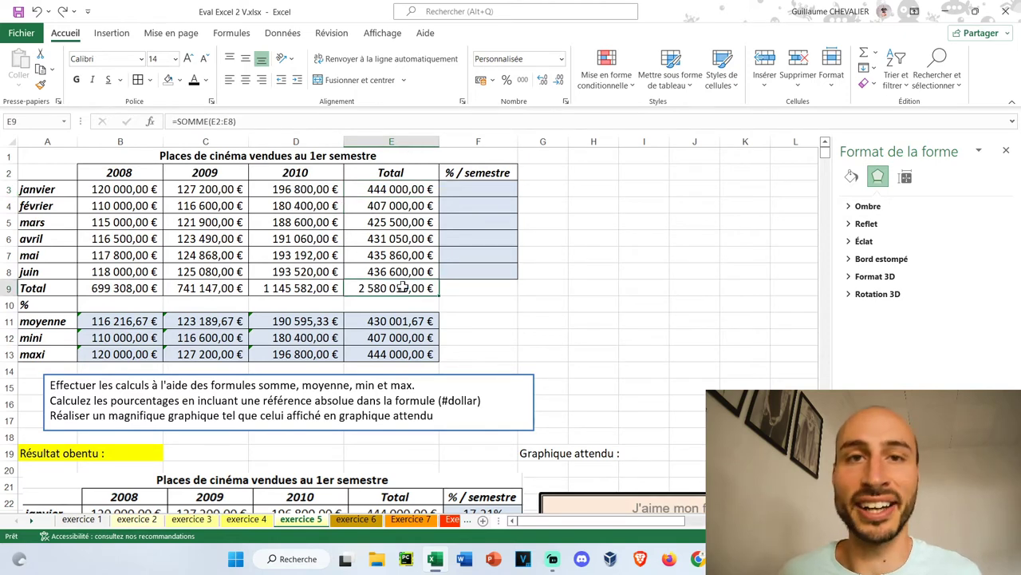
# Step: Enter =E3/$E$9 in the janvier % / semestre cell and fill it down to juin
pyautogui.doubleClick(478, 189)
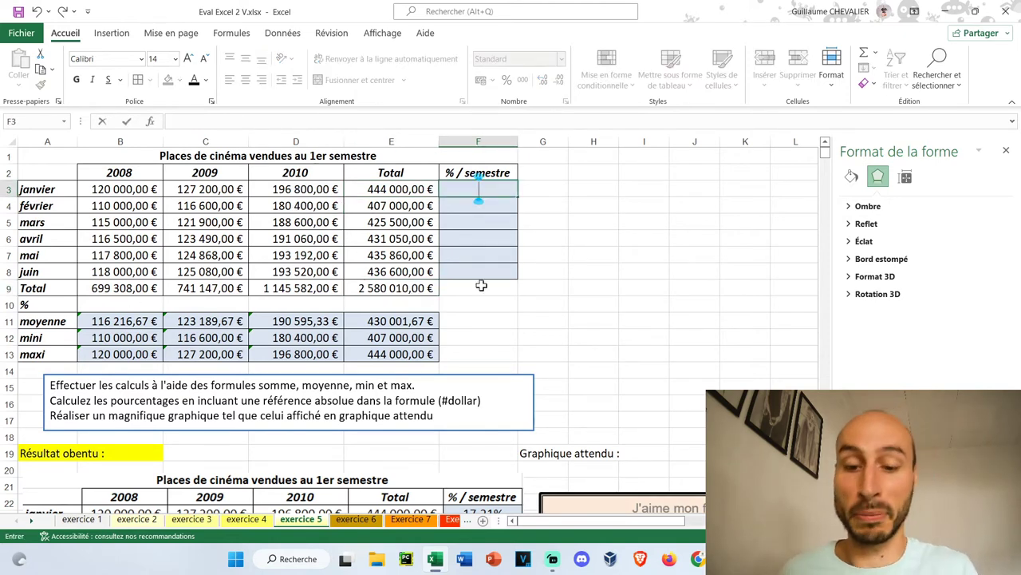
pyautogui.write('=')
pyautogui.click(387, 189)
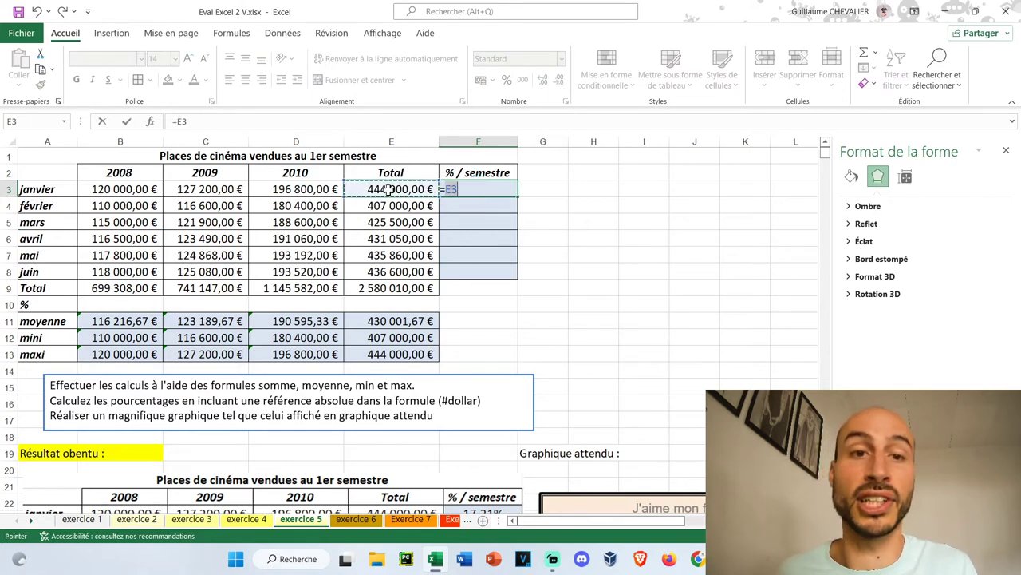
pyautogui.write('/')
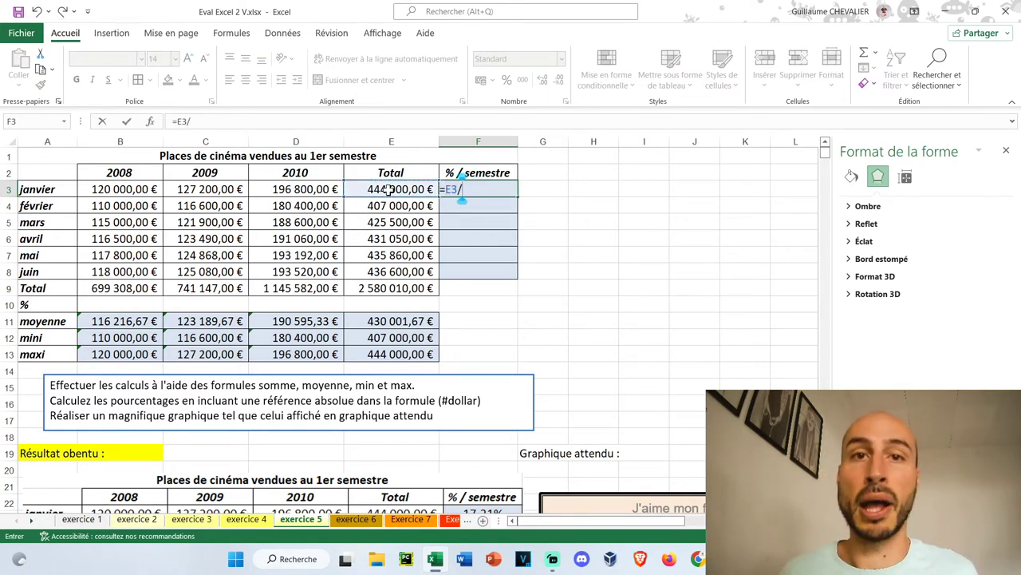
pyautogui.click(419, 289)
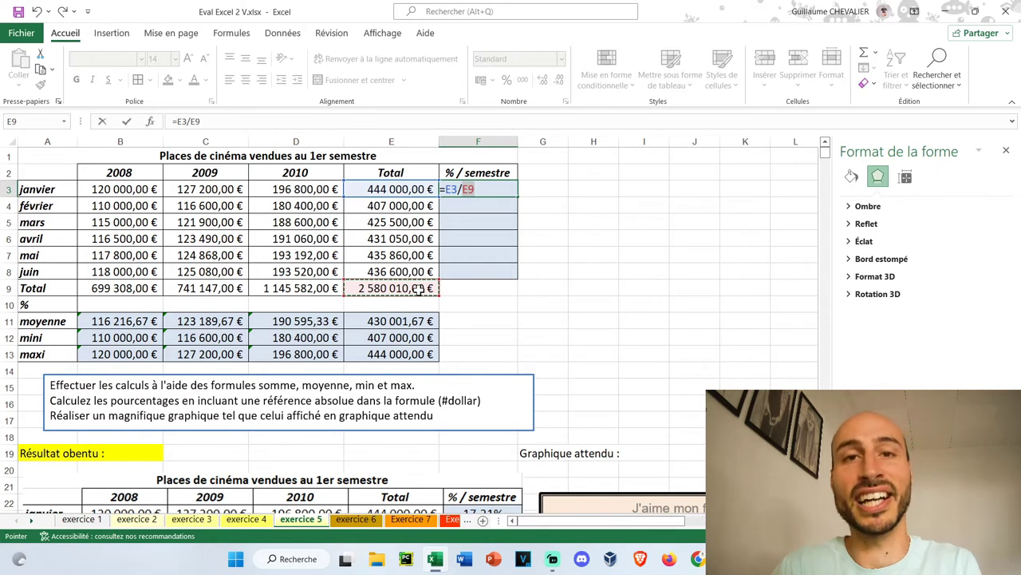
pyautogui.press('F4')
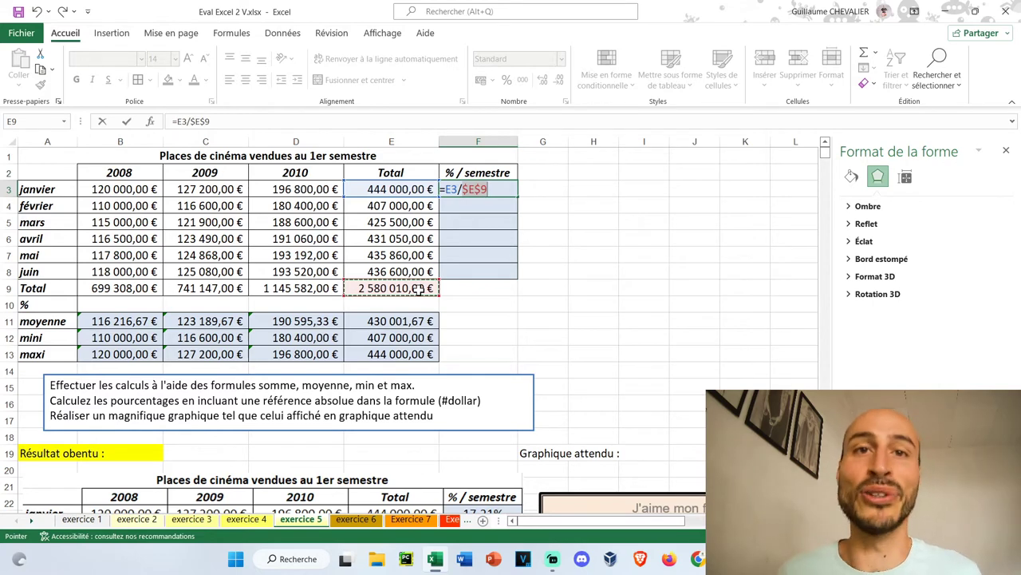
pyautogui.hotkey('ctrl', 'Return')
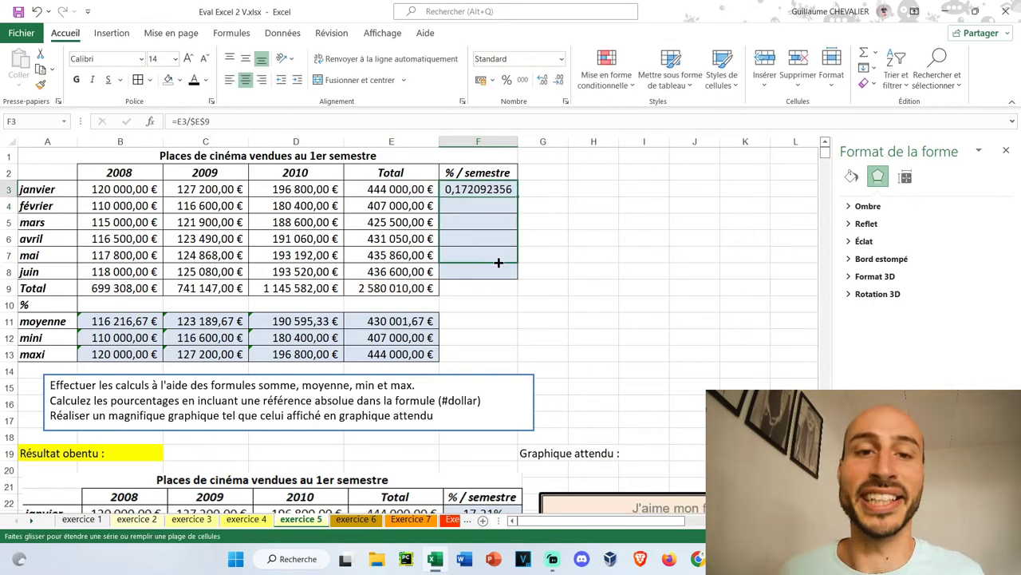
pyautogui.moveTo(518, 197); pyautogui.dragTo(506, 274)
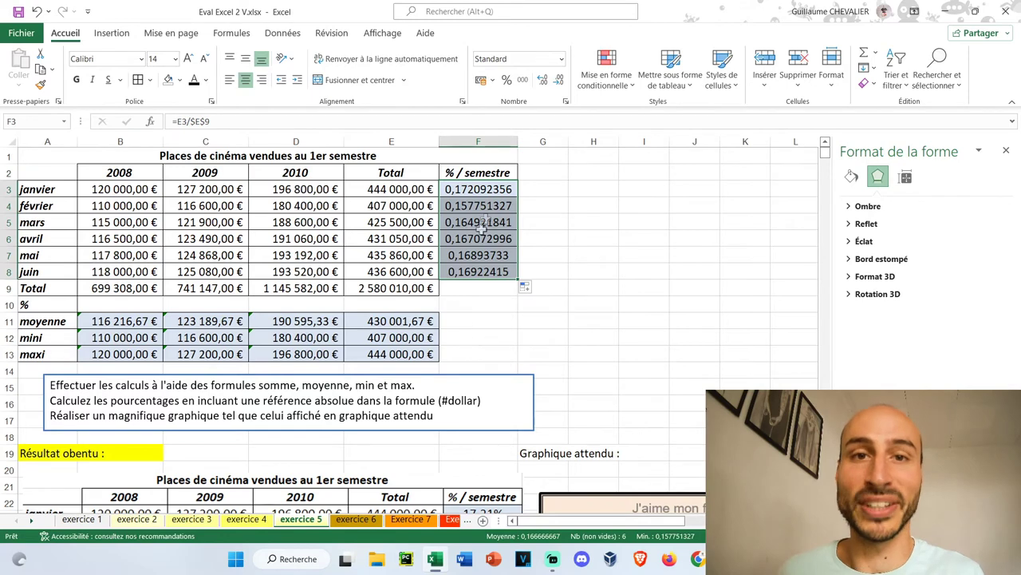
# Step: Show the shares as percentages with two decimals and AutoSum them to 100,00% in F9
pyautogui.click(508, 79)
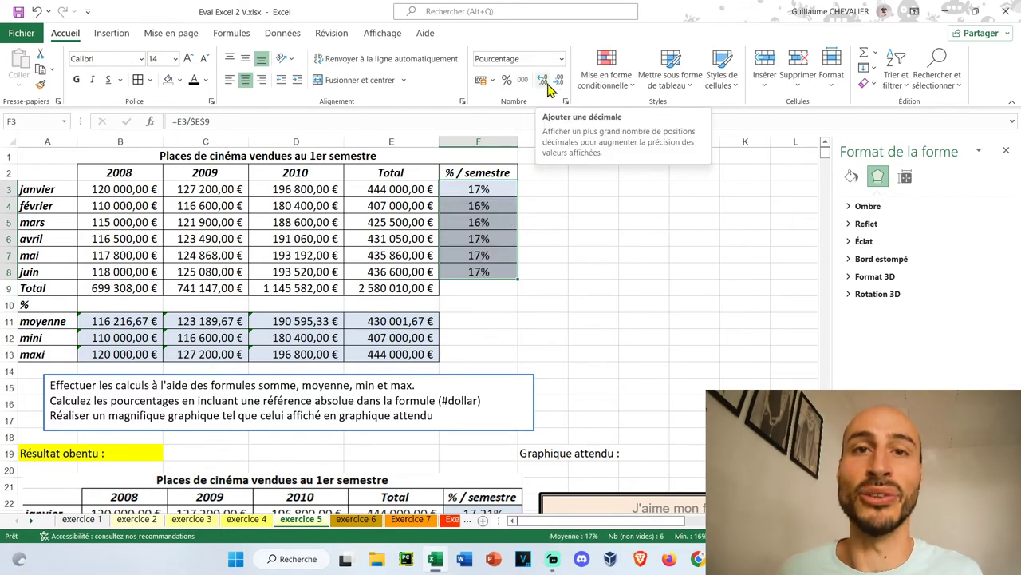
pyautogui.doubleClick(542, 83)
pyautogui.click(483, 287)
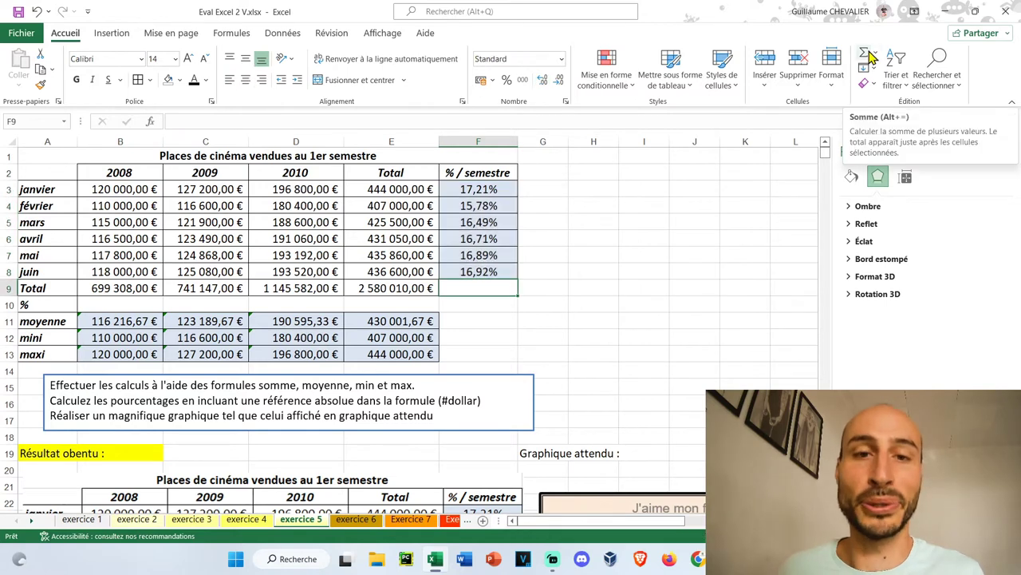
pyautogui.click(865, 53)
pyautogui.press('Return')
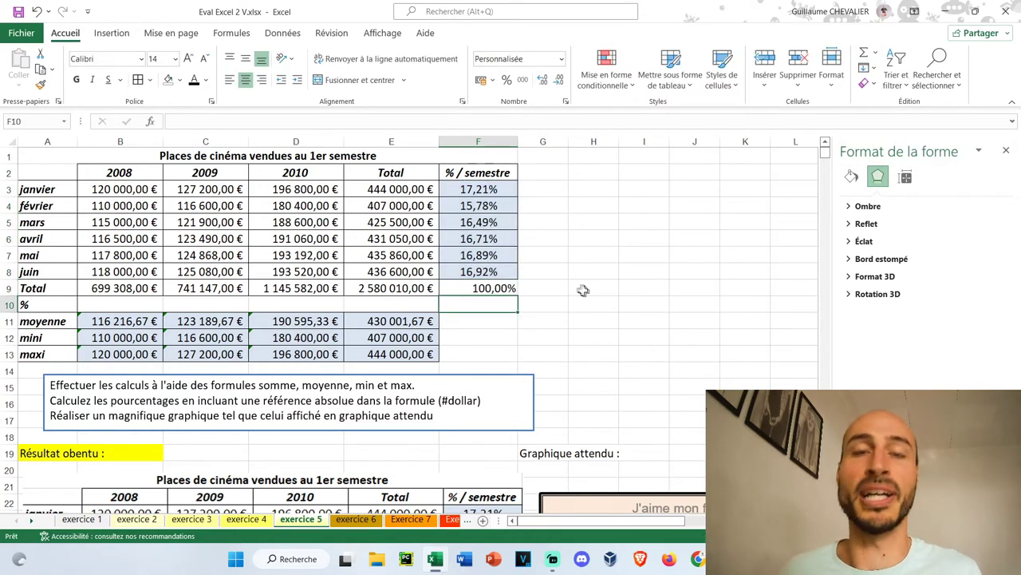
pyautogui.moveTo(667, 502)
pyautogui.mouseDown()
pyautogui.moveTo(621, 254)
pyautogui.moveTo(579, 181)
pyautogui.mouseUp()
# Step: Insert a 3D column chart of the months and 2008, 2009, 2010 sales
pyautogui.click(328, 257)
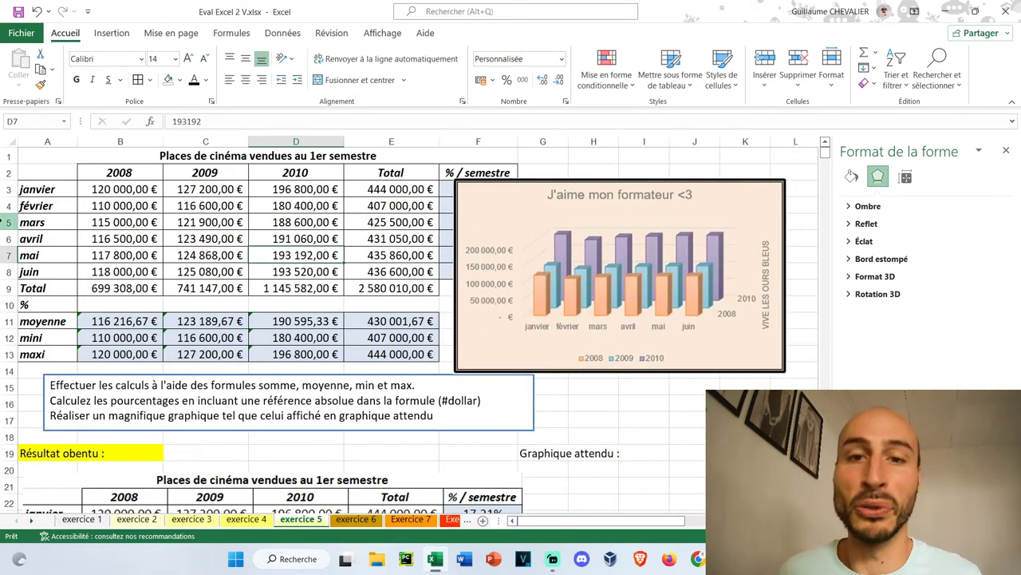
pyautogui.moveTo(32, 173); pyautogui.dragTo(308, 271)
pyautogui.click(111, 33)
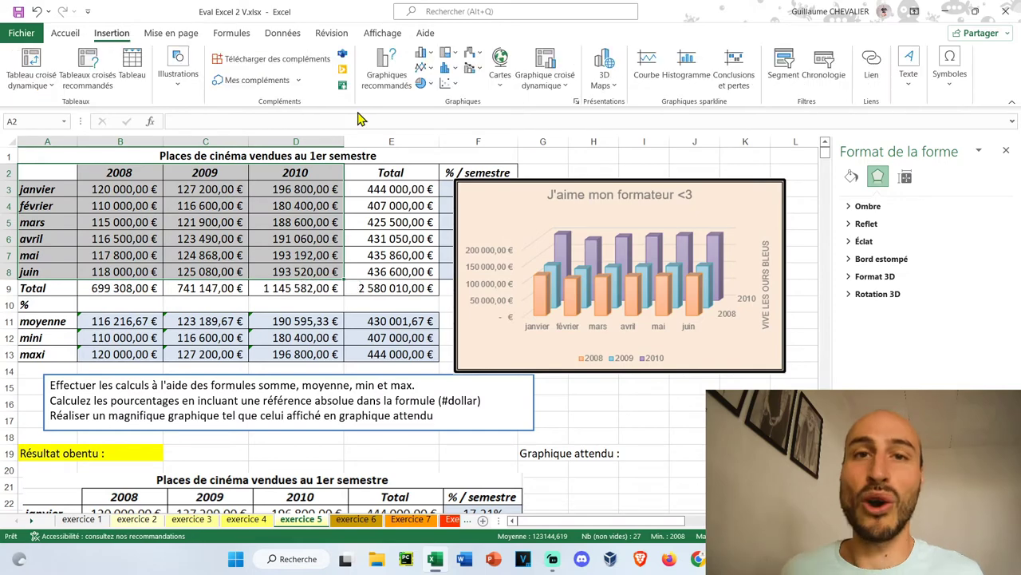
pyautogui.click(387, 71)
pyautogui.click(451, 99)
pyautogui.moveTo(448, 86)
pyautogui.mouseDown()
pyautogui.moveTo(318, 77)
pyautogui.moveTo(186, 114)
pyautogui.mouseUp()
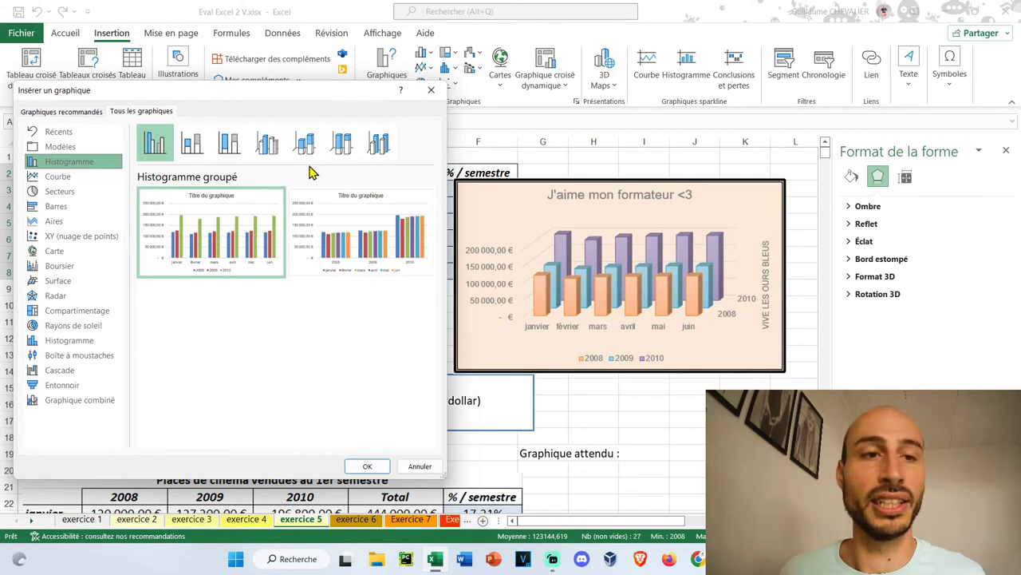
pyautogui.click(382, 143)
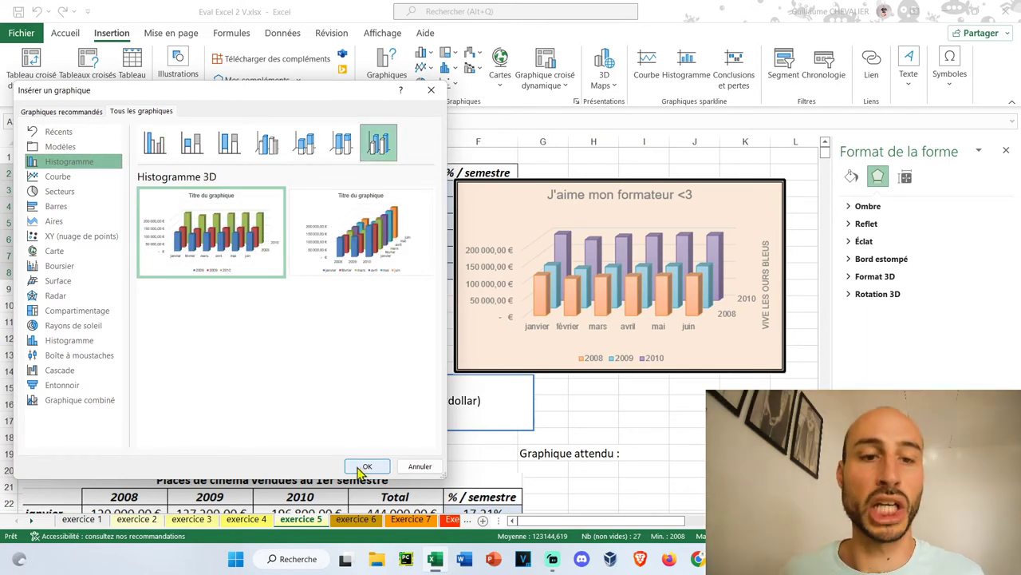
pyautogui.click(367, 466)
# Step: Place the new chart left of the expected one and title it 'J'aime mon formateur <3'
pyautogui.moveTo(527, 239); pyautogui.dragTo(393, 191)
pyautogui.click(299, 197)
pyautogui.write("J'aime")
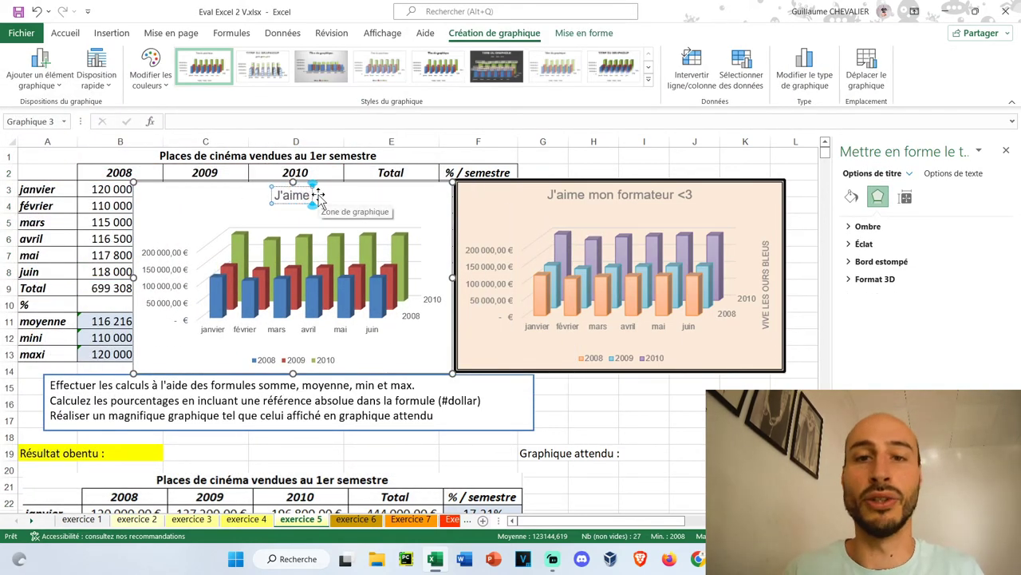
pyautogui.write(' mon formateur <3')
pyautogui.click(191, 187)
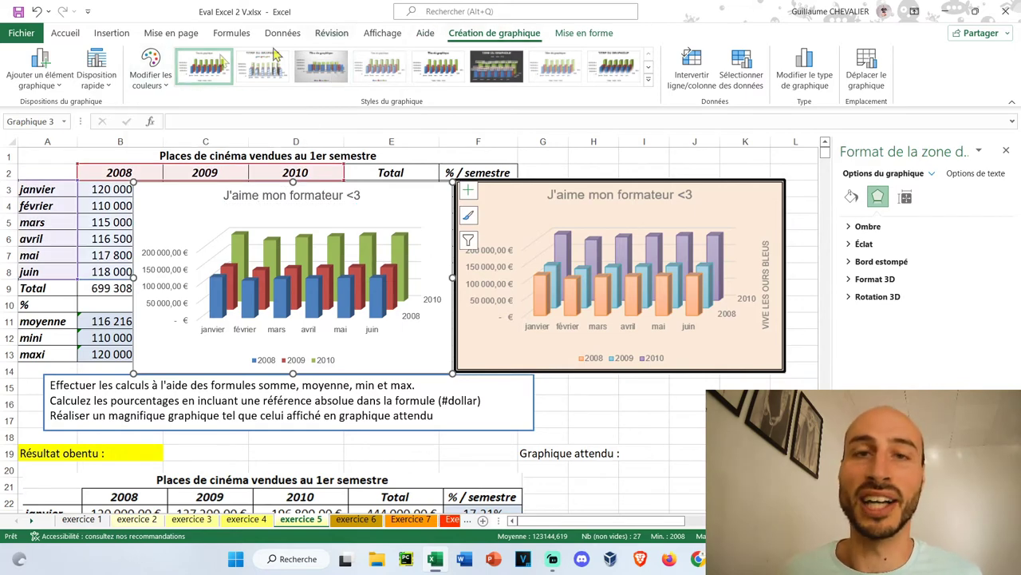
pyautogui.click(160, 86)
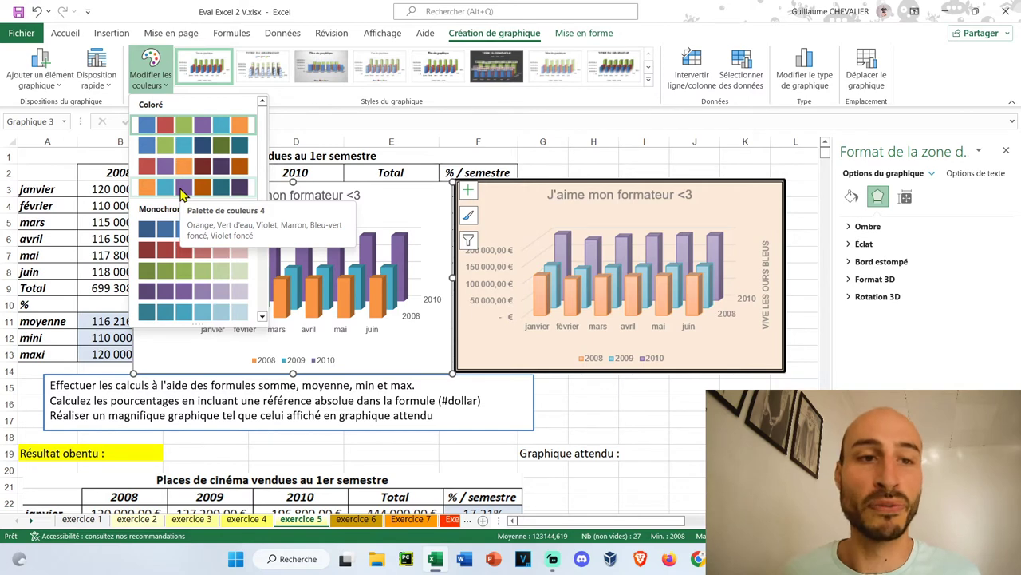
# Step: Apply the orange, teal and purple palette and fill the chart background with custom peach #F7E2C1
pyautogui.click(182, 192)
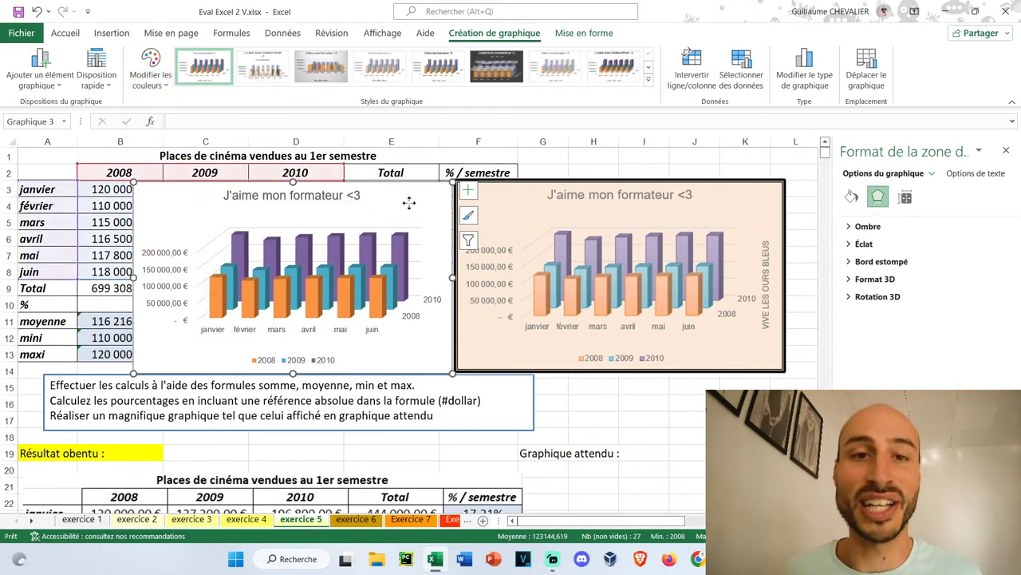
pyautogui.rightClick(408, 203)
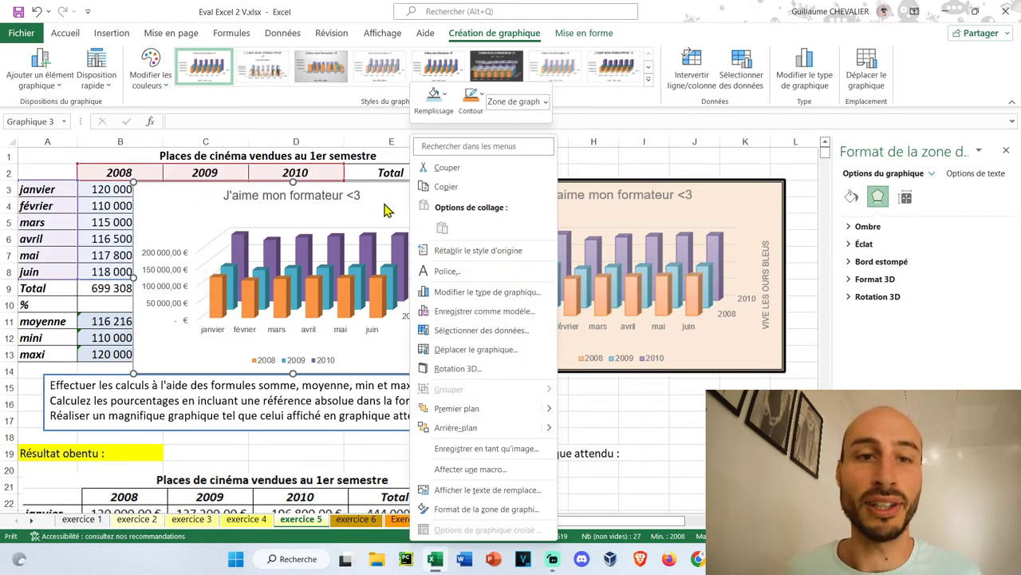
pyautogui.click(434, 98)
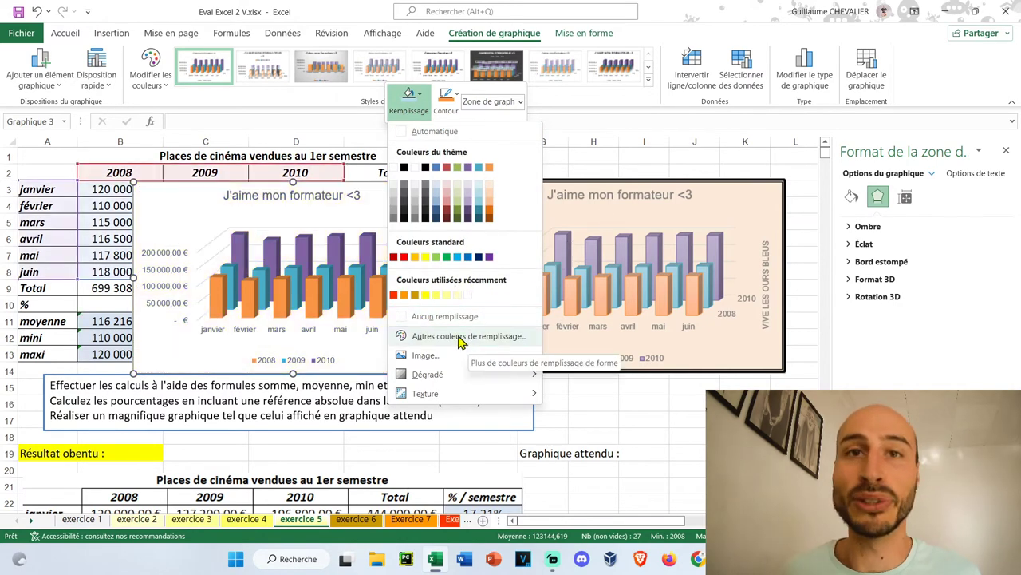
pyautogui.click(463, 337)
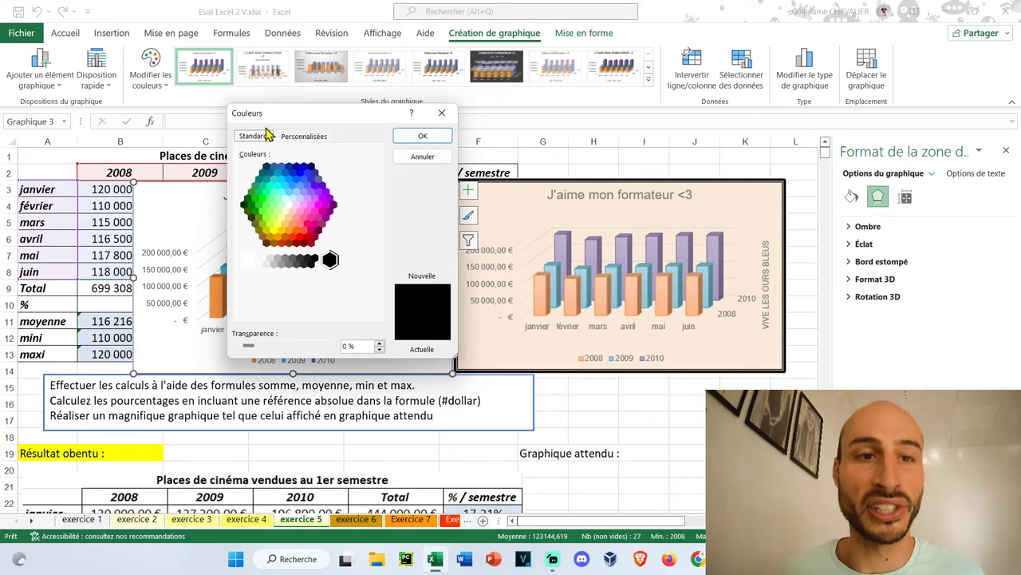
pyautogui.click(291, 137)
pyautogui.moveTo(287, 118); pyautogui.dragTo(336, 68)
pyautogui.click(312, 116)
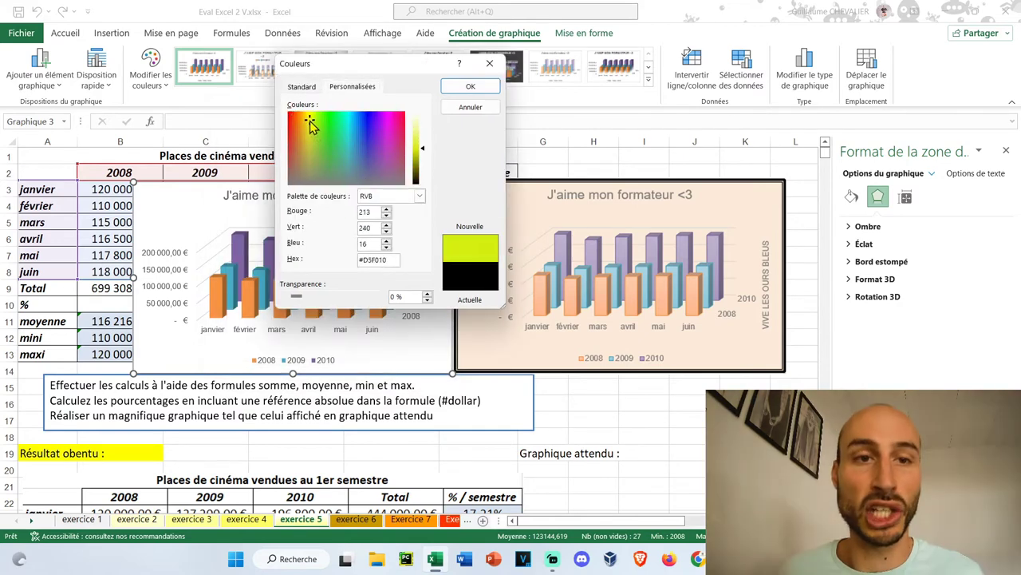
pyautogui.moveTo(312, 117); pyautogui.dragTo(298, 128)
pyautogui.click(416, 121)
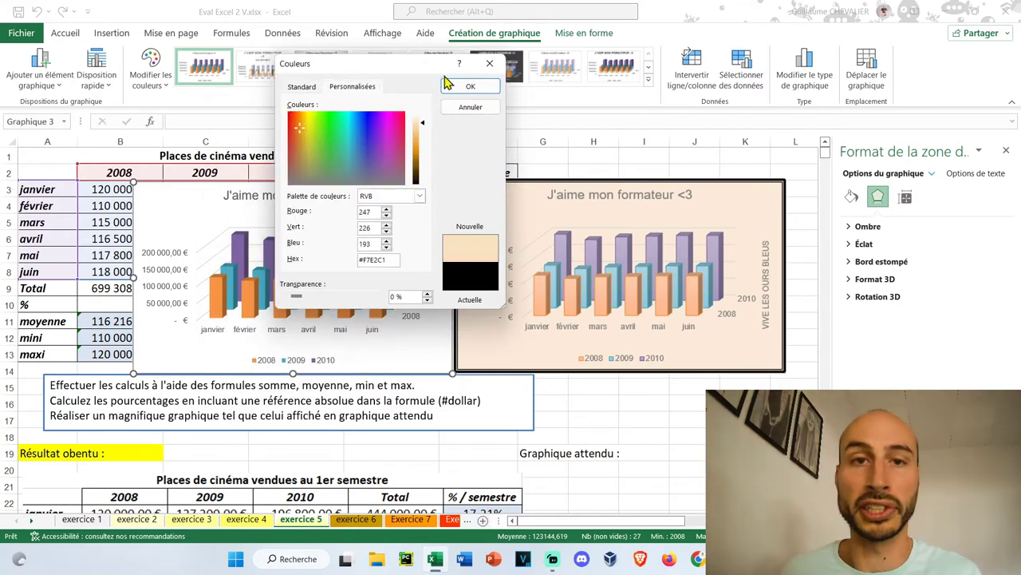
pyautogui.click(470, 86)
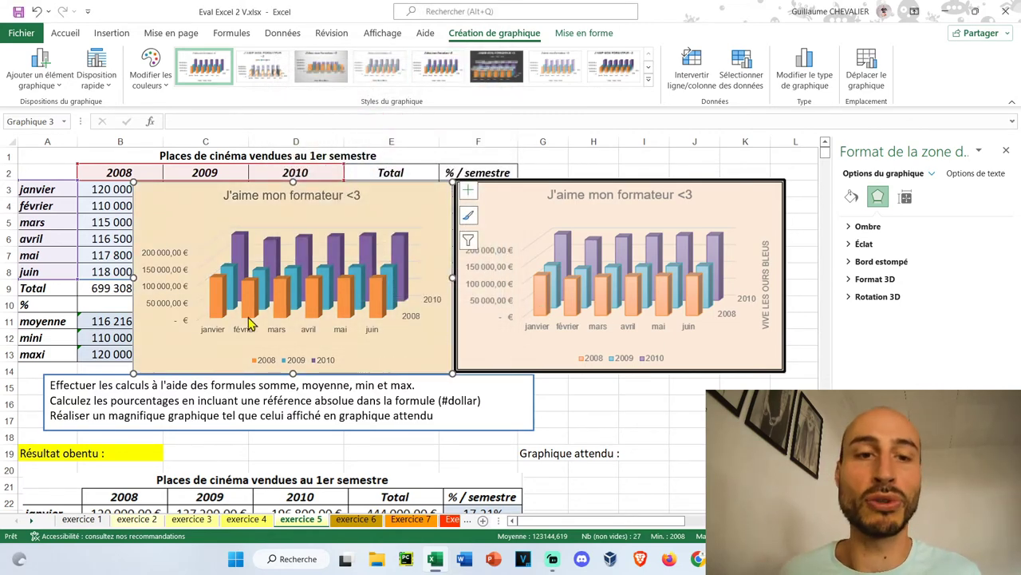
pyautogui.click(67, 79)
pyautogui.moveTo(56, 123)
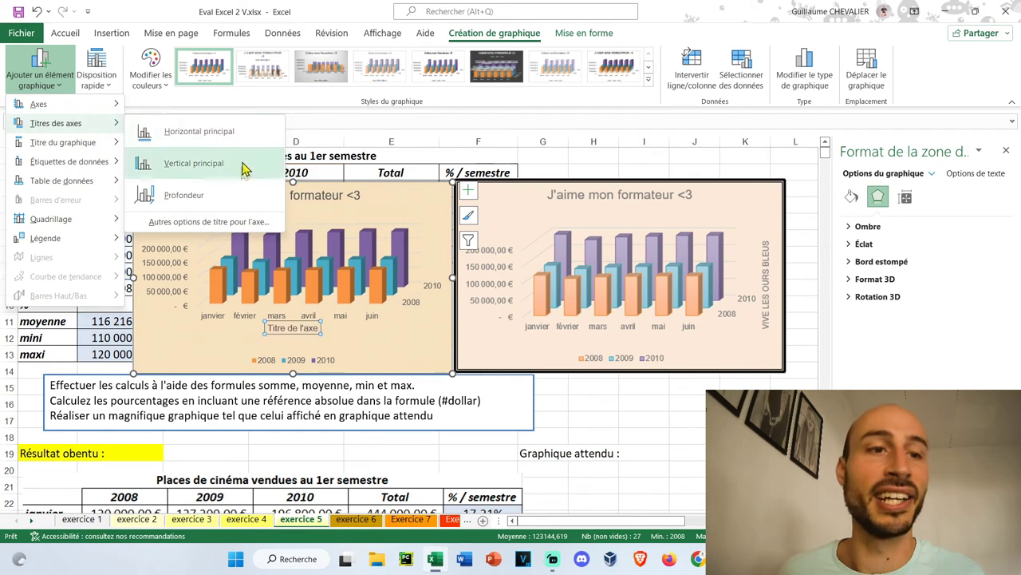
# Step: Add a primary vertical axis title reading 'VIVE LES OURS BLEUS' to the left chart
pyautogui.click(243, 195)
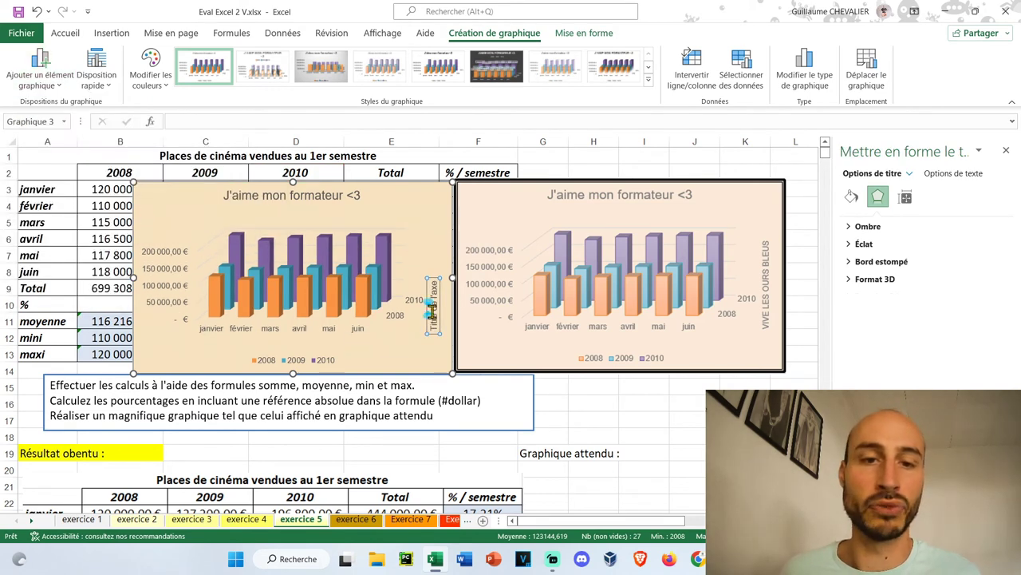
pyautogui.click(434, 316)
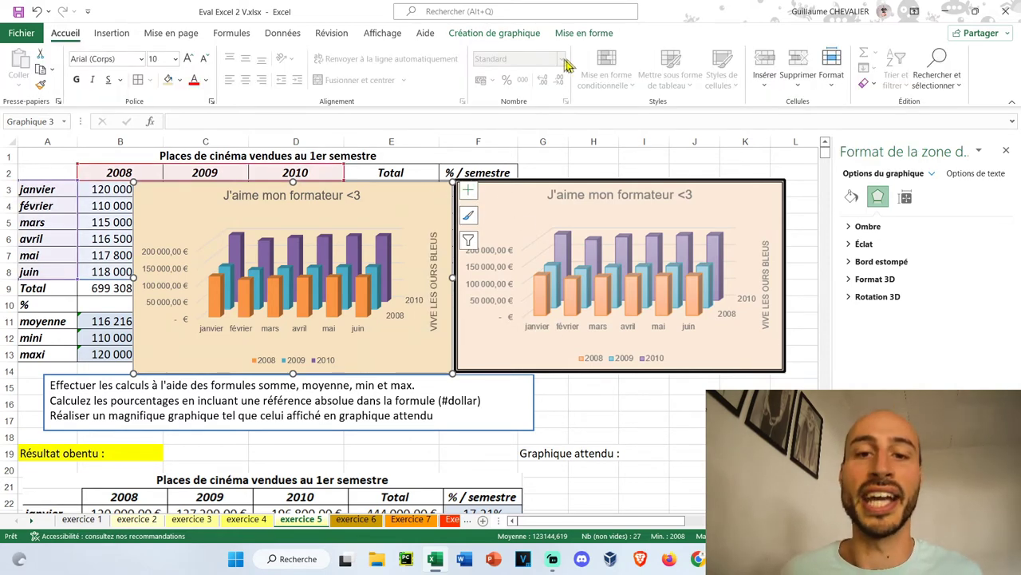
pyautogui.click(410, 198)
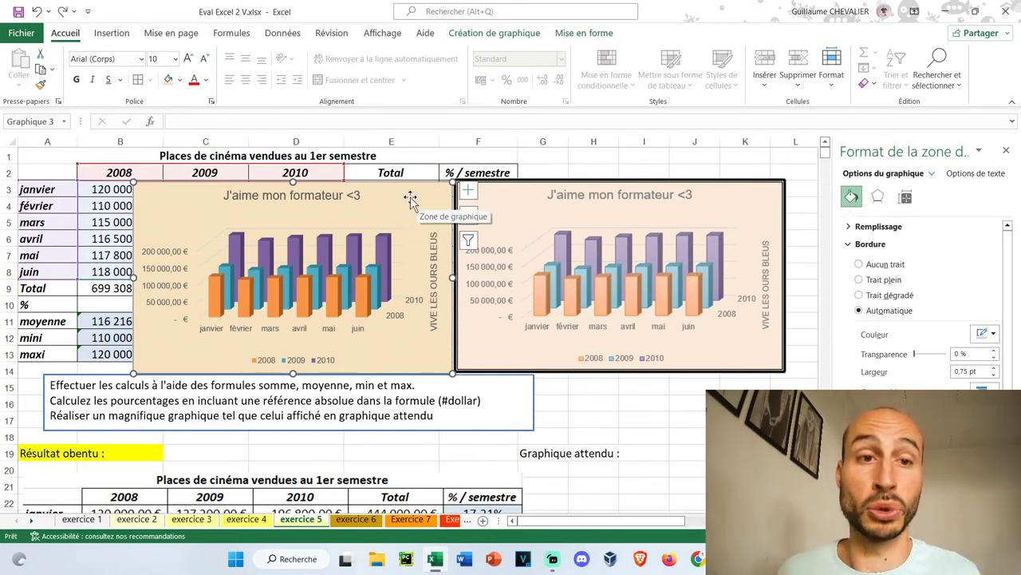
# Step: Give the chart a solid black border 4½ pt thick
pyautogui.rightClick(410, 197)
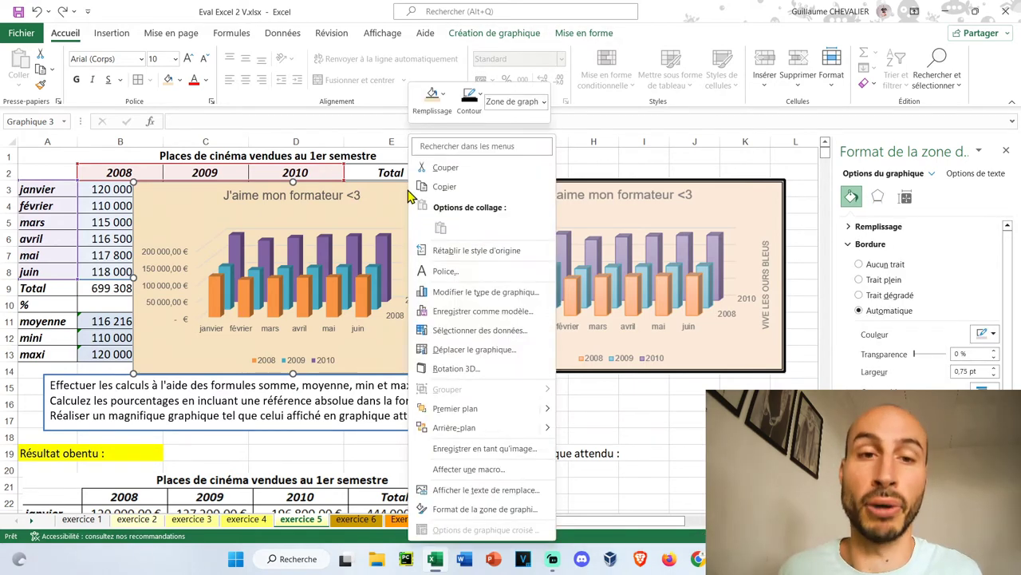
pyautogui.click(485, 102)
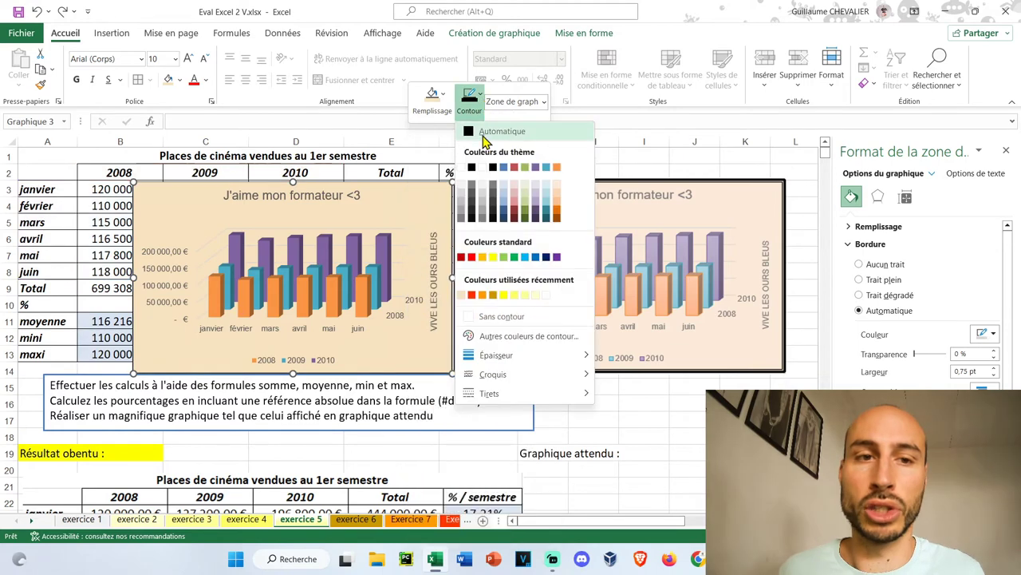
pyautogui.click(471, 168)
pyautogui.moveTo(493, 374)
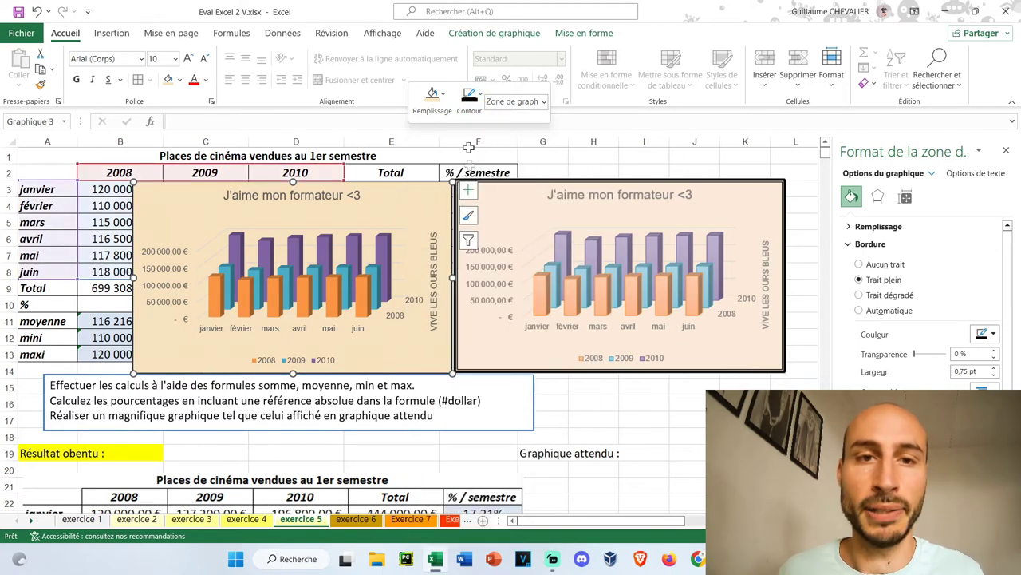
pyautogui.click(471, 100)
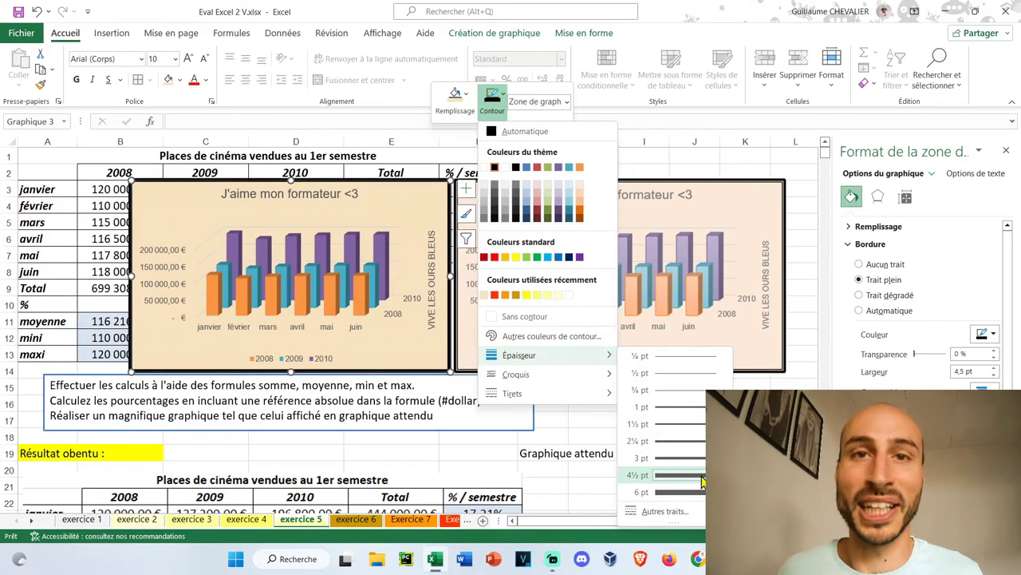
pyautogui.click(702, 477)
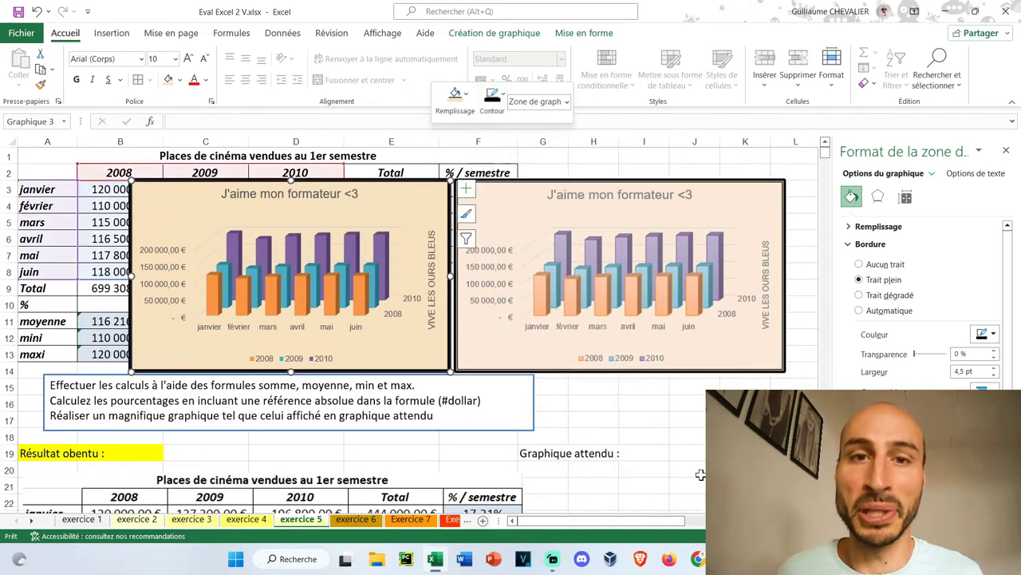
# Step: Apply a bevel shape effect to the chart frame and return to the cells
pyautogui.click(591, 33)
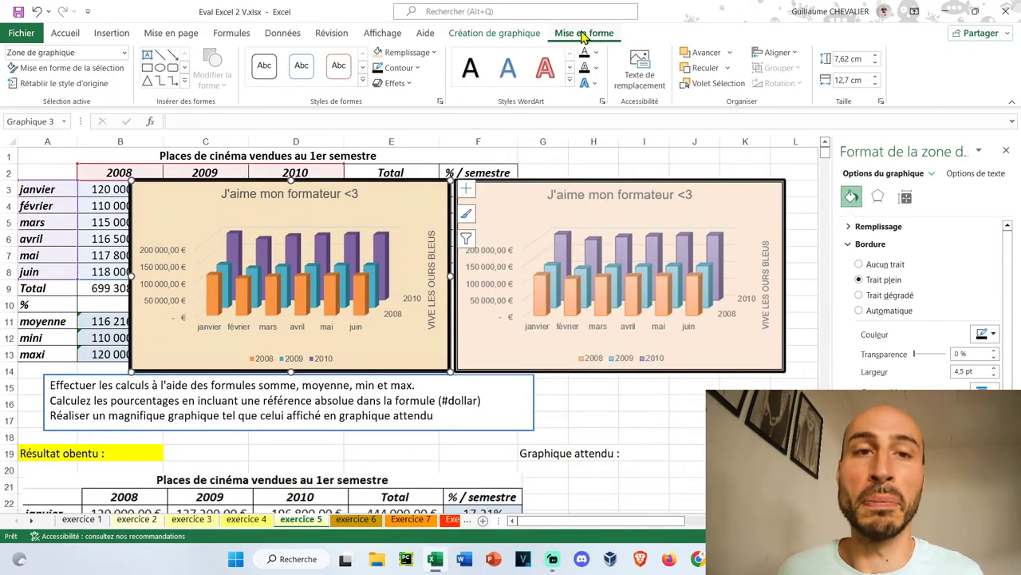
pyautogui.click(396, 83)
pyautogui.moveTo(431, 267)
pyautogui.click(621, 391)
pyautogui.press('Escape')
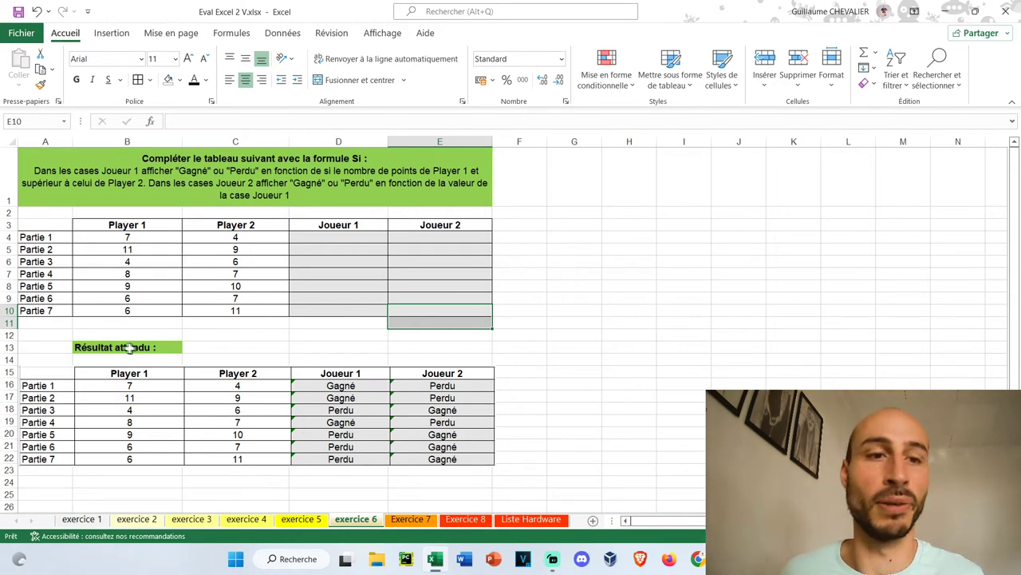
pyautogui.click(349, 237)
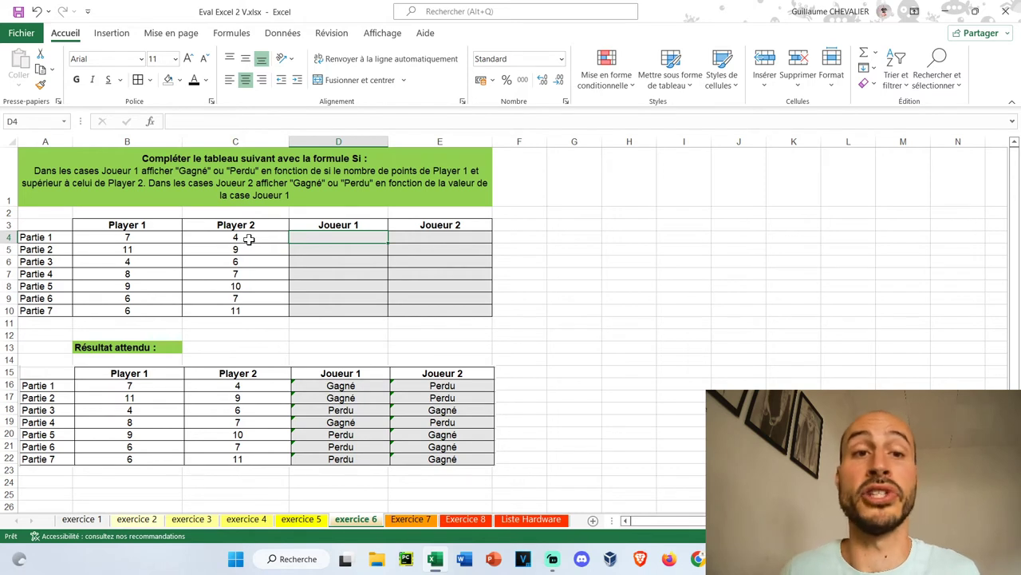
pyautogui.press('Right')
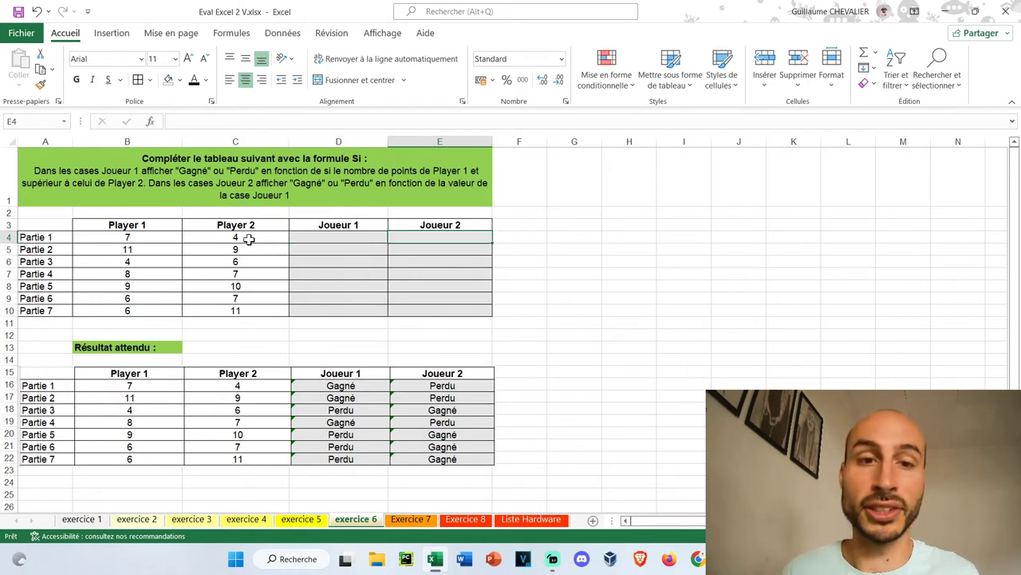
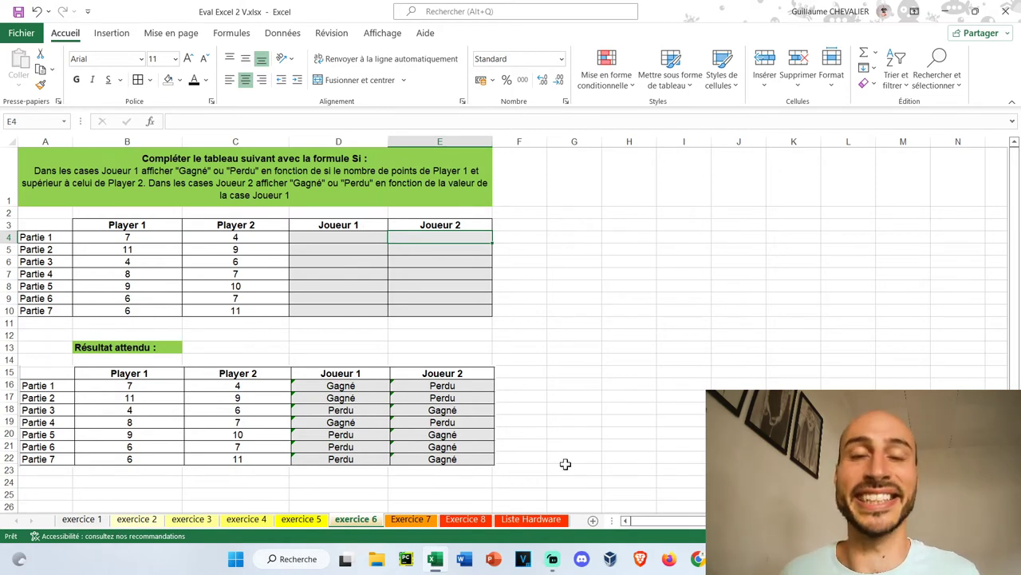
# Step: Enter =SI(B4>C4;"Gagné";"Perdu") in D4 and fill it down to D10
pyautogui.click(354, 238)
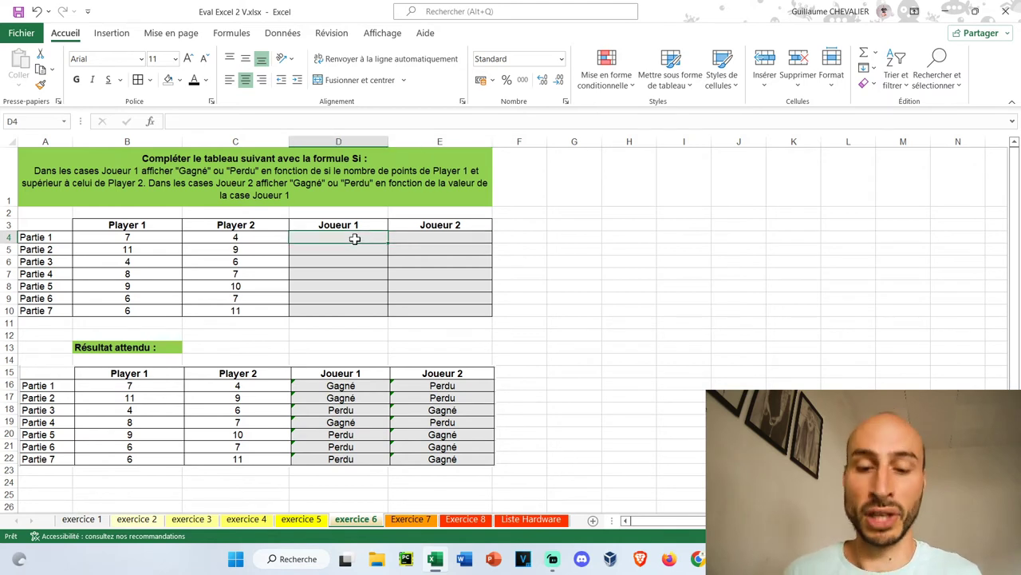
pyautogui.write('=si(')
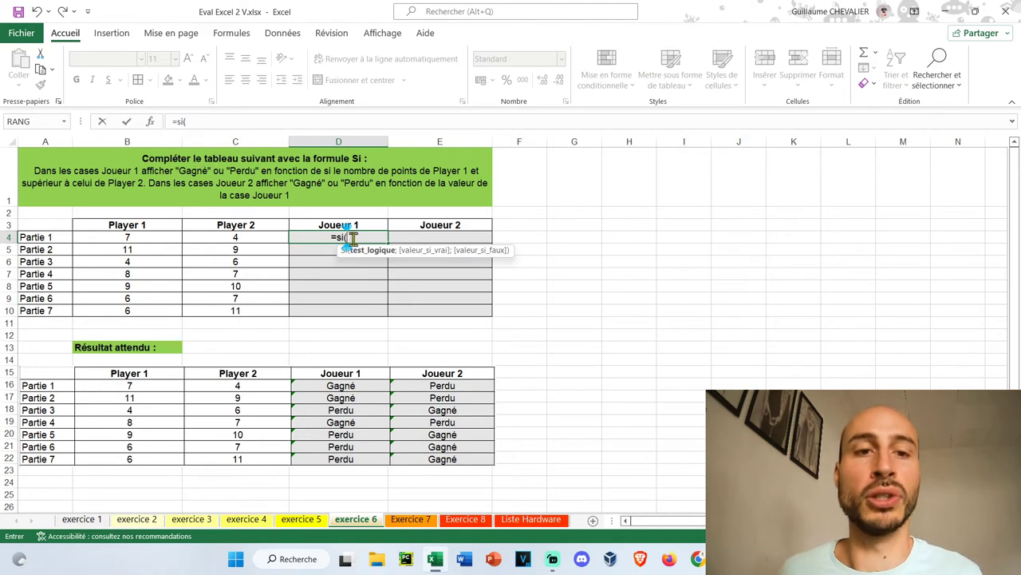
pyautogui.click(151, 237)
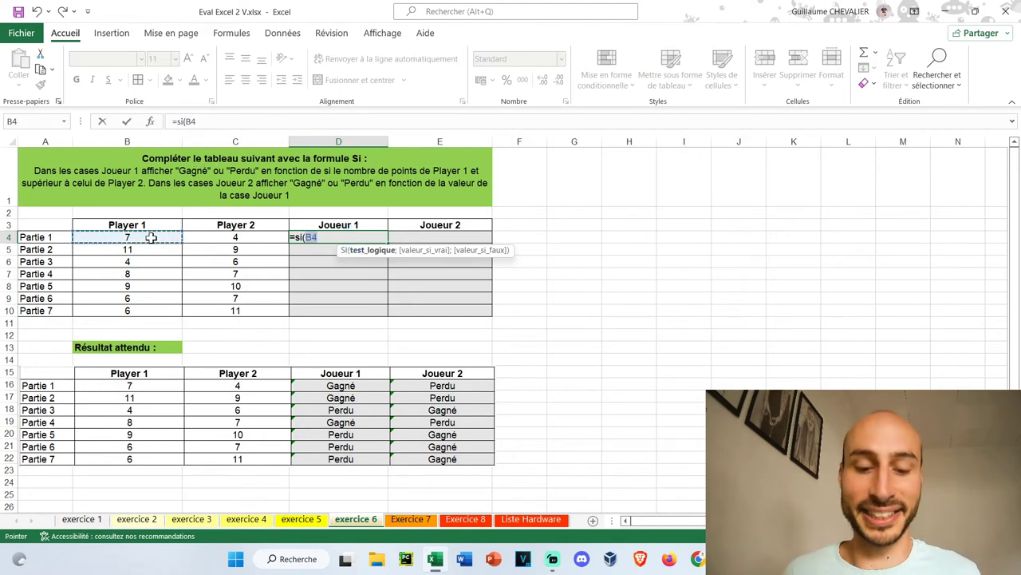
pyautogui.write('>')
pyautogui.click(259, 237)
pyautogui.write(';')
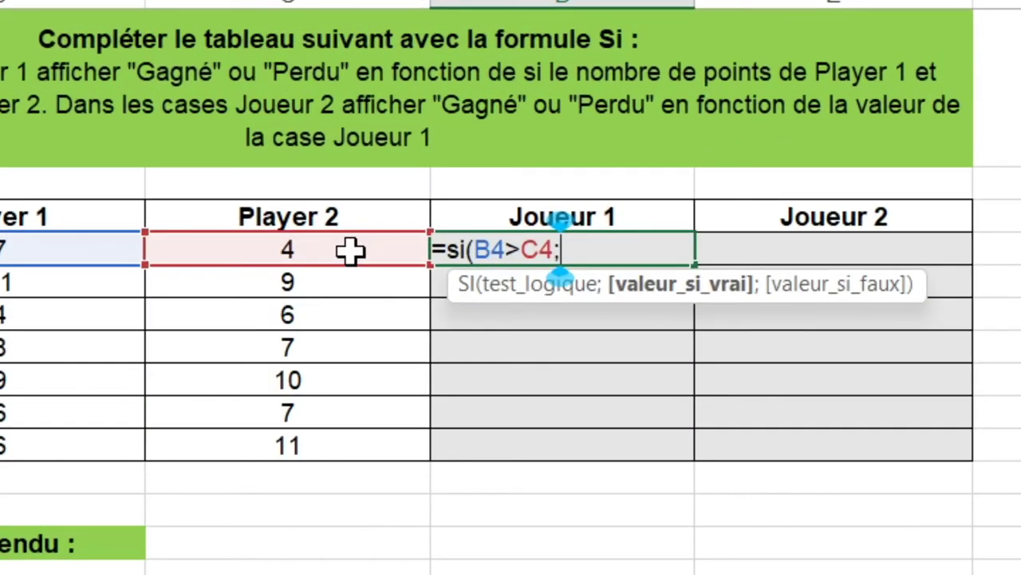
pyautogui.write('"Gagné')
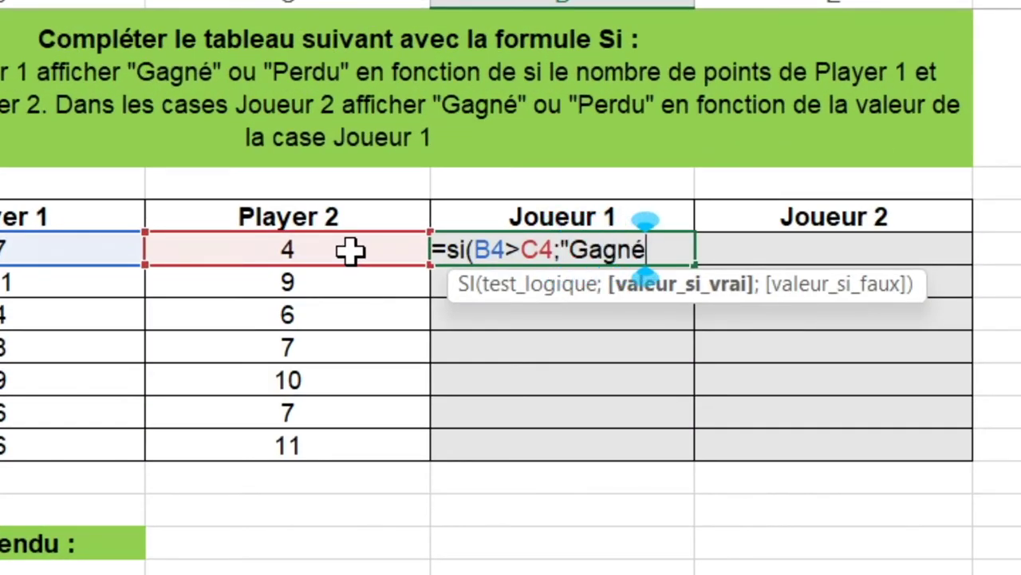
pyautogui.write('"')
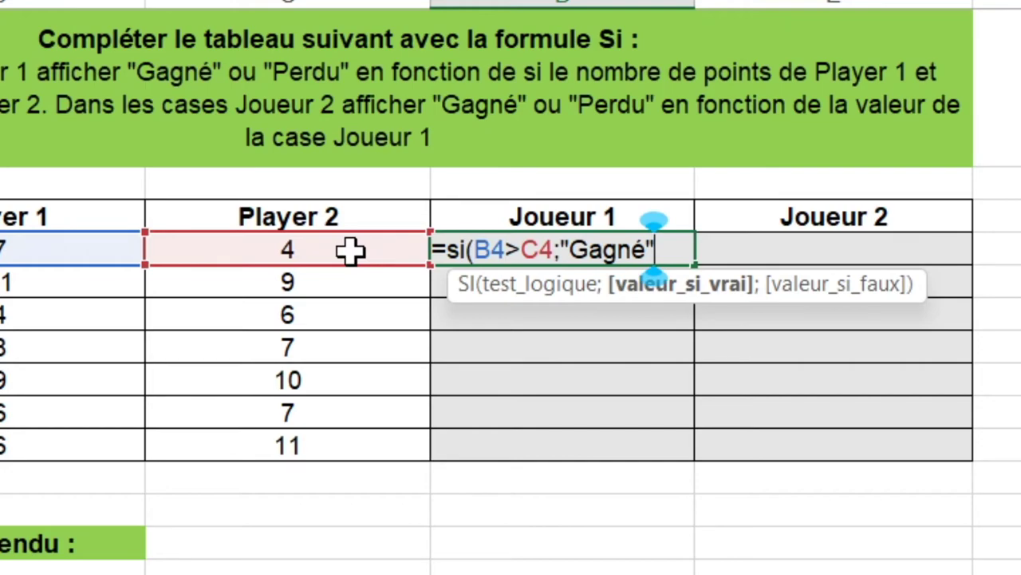
pyautogui.write(';')
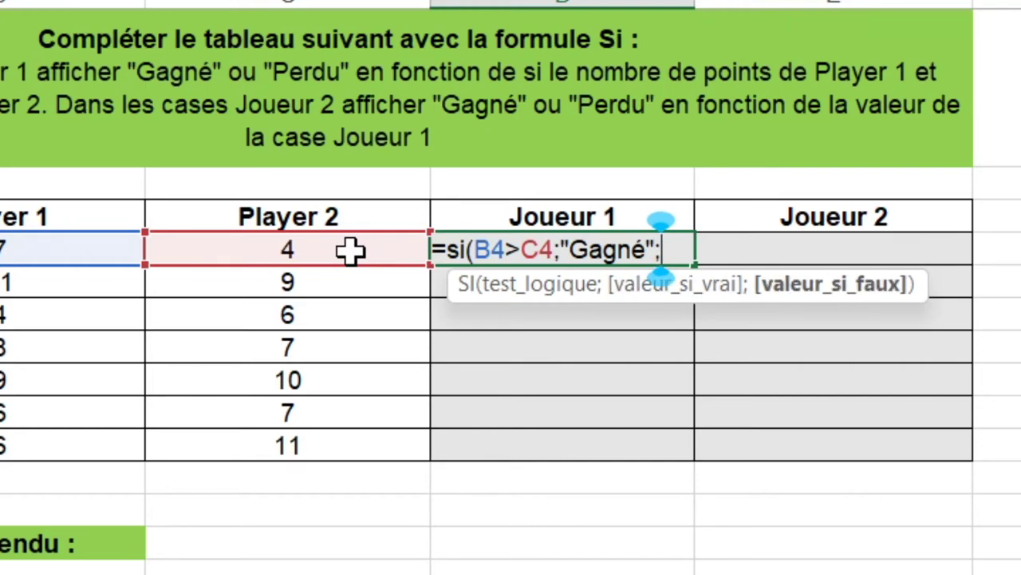
pyautogui.write('"Perdu")')
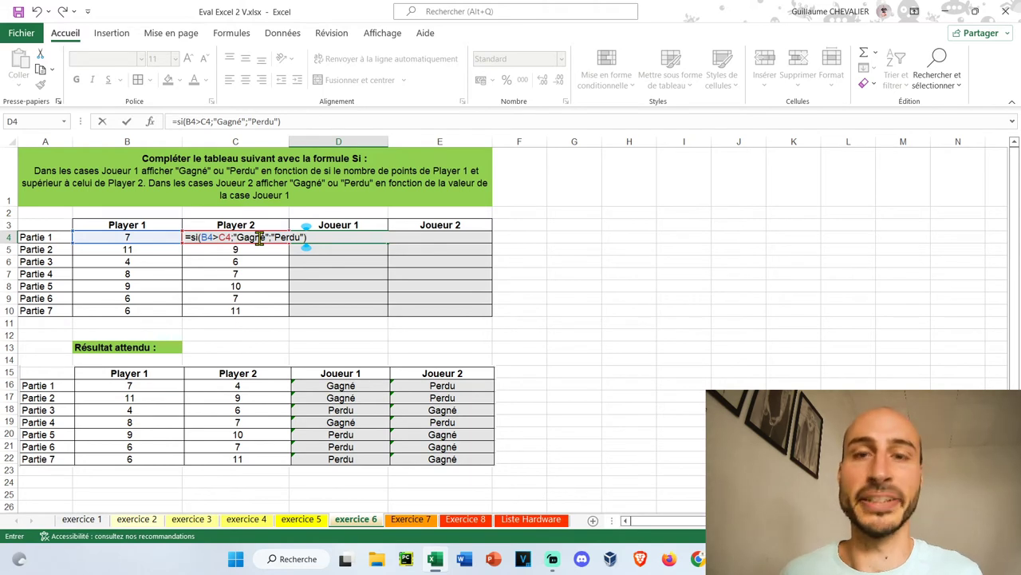
pyautogui.press('Return')
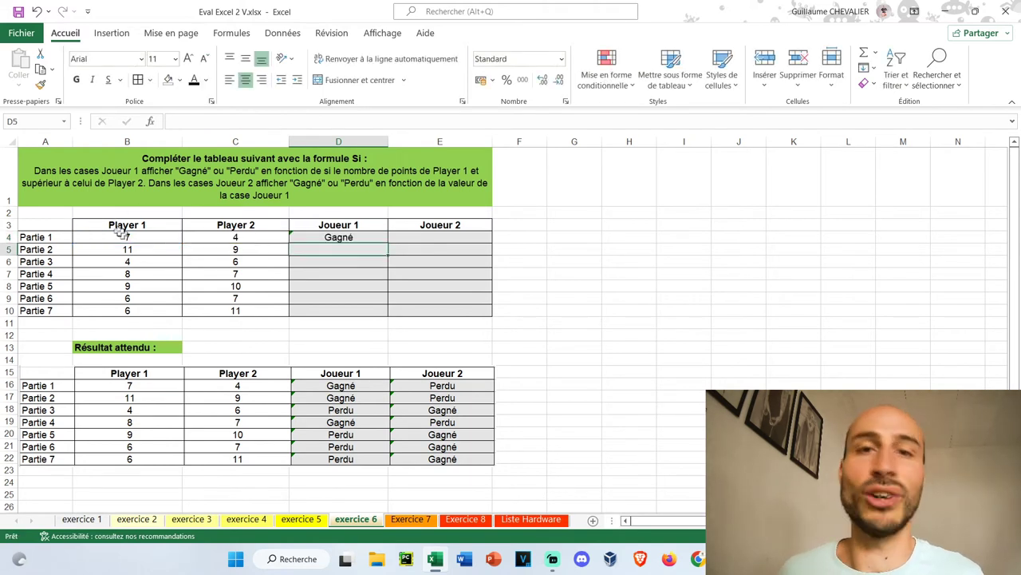
pyautogui.click(377, 237)
pyautogui.moveTo(388, 243); pyautogui.dragTo(383, 313)
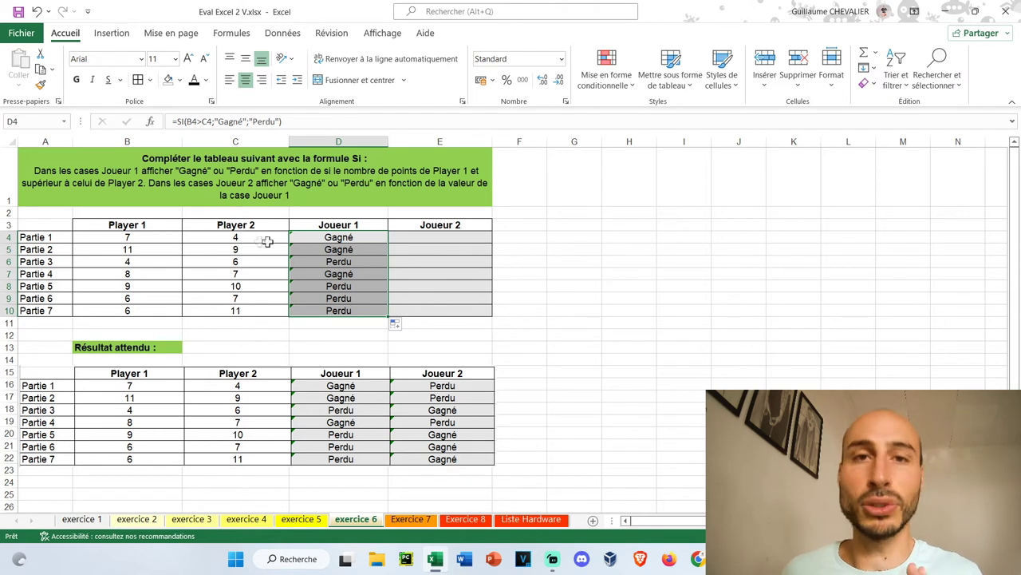
# Step: Enter =SI(D4="Gagné";"Perdu";"Gagné") in E4 and fill it down to E10
pyautogui.click(426, 235)
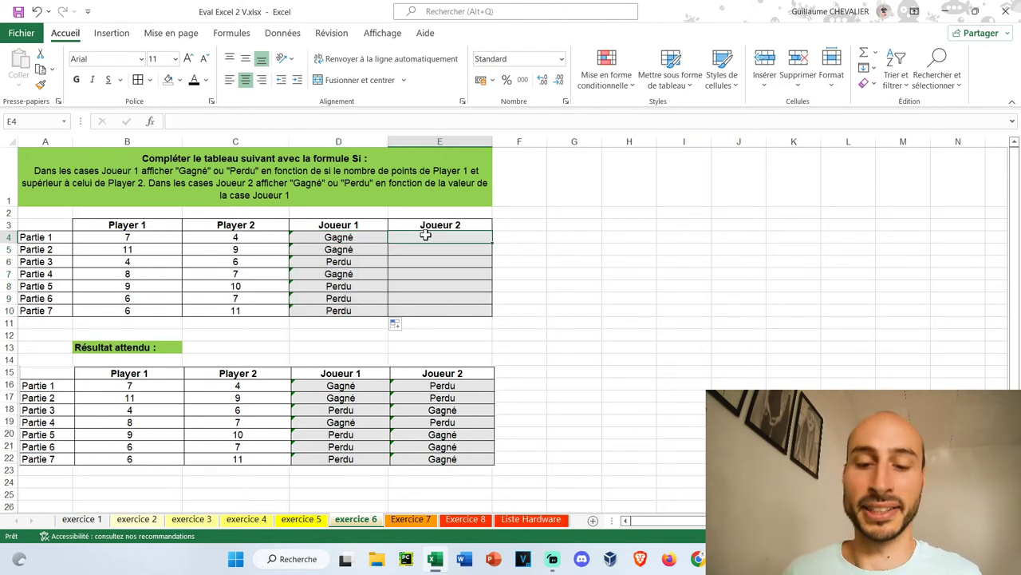
pyautogui.write('=si(')
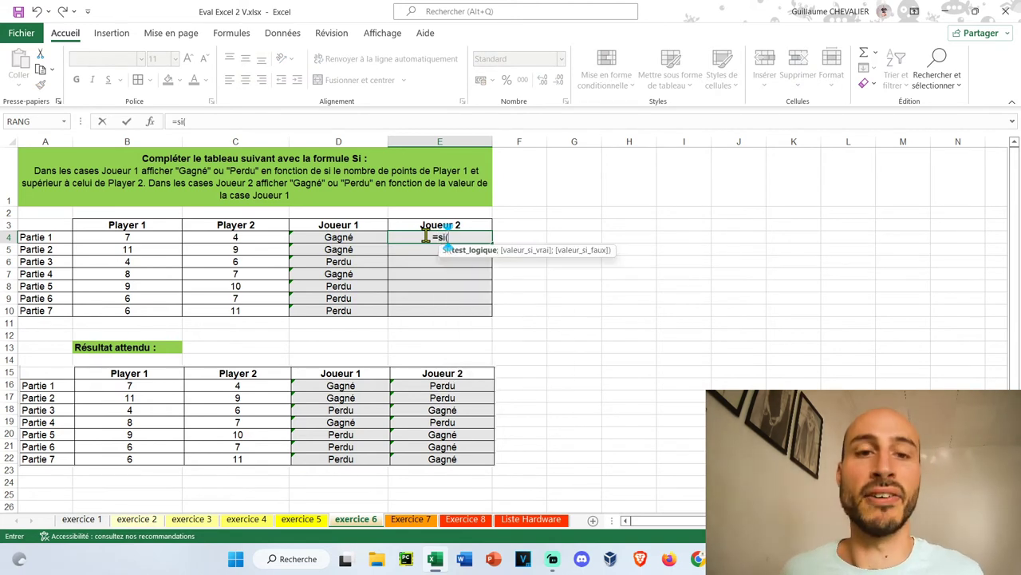
pyautogui.click(359, 237)
pyautogui.write('="Gagné"')
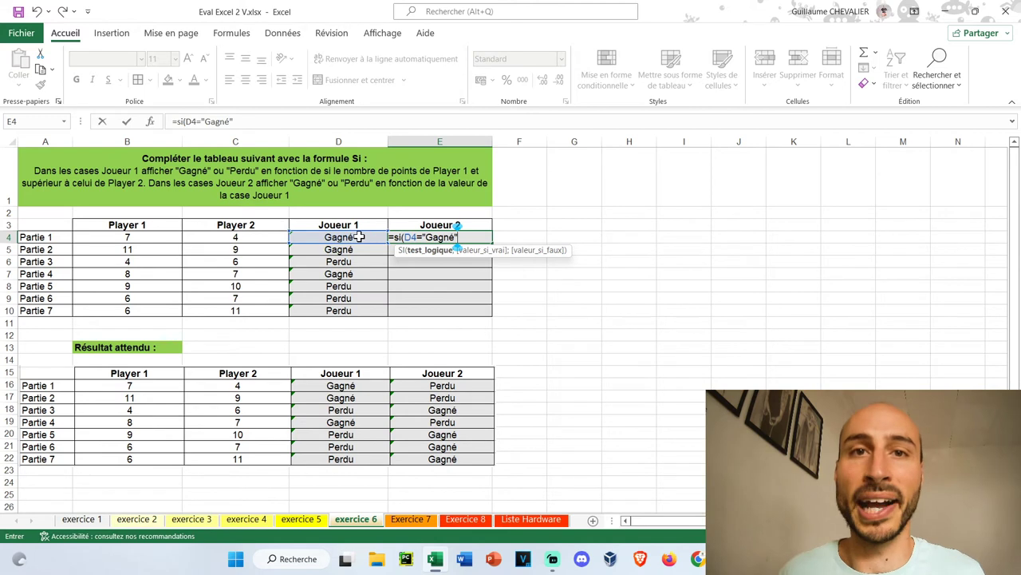
pyautogui.write(';')
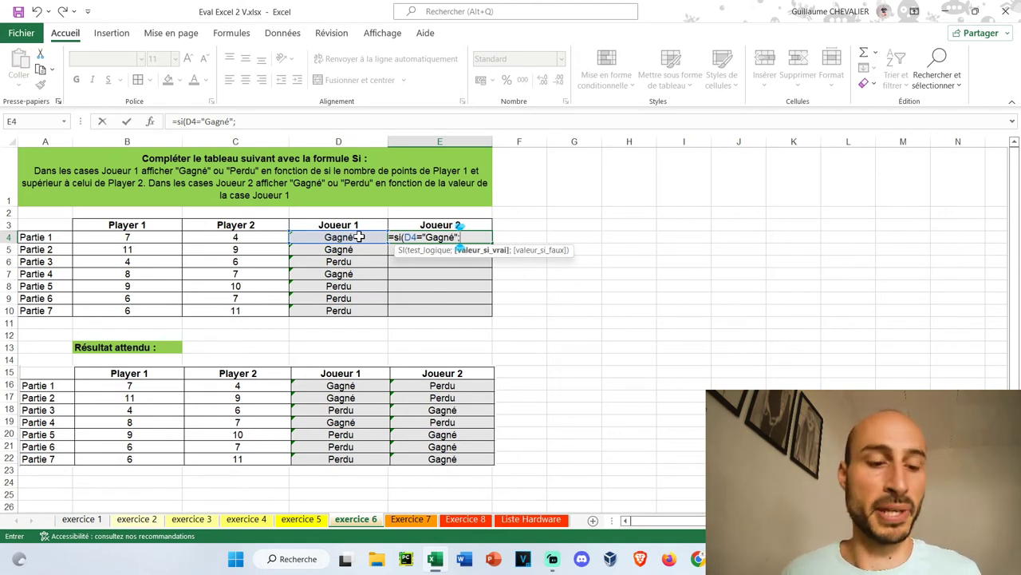
pyautogui.write('"Perdu";')
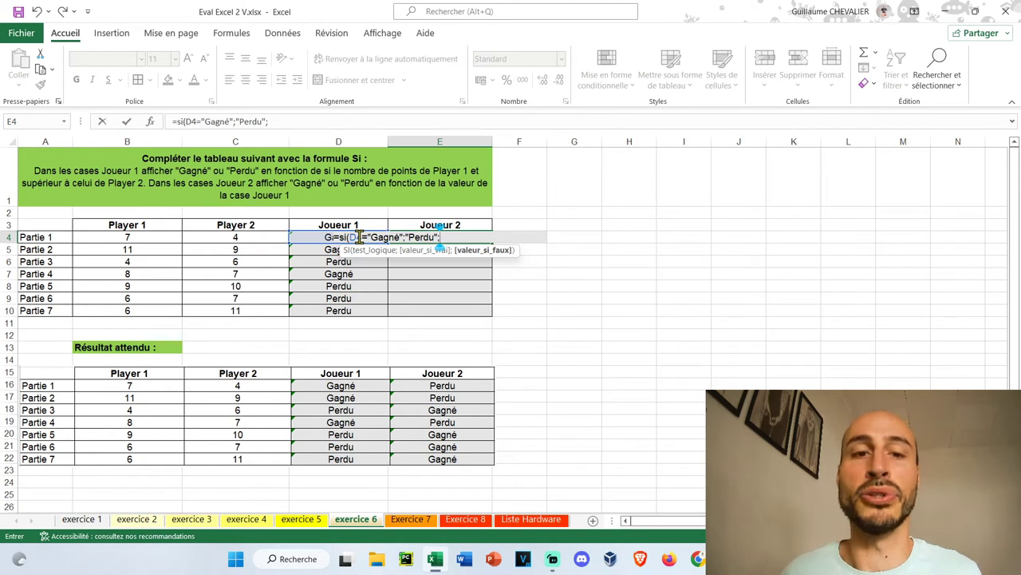
pyautogui.write('"Gagné")')
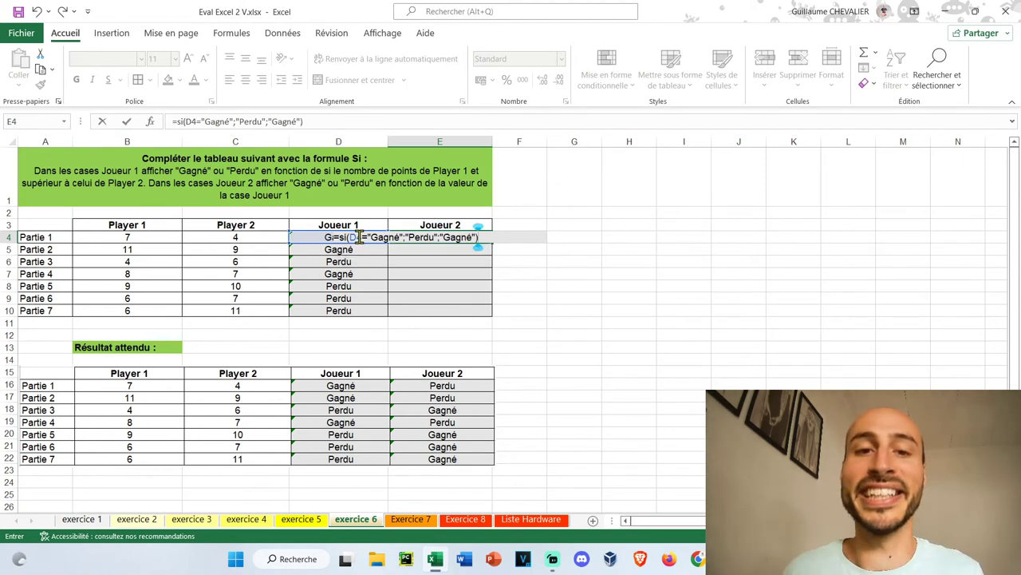
pyautogui.hotkey('ctrl', 'Return')
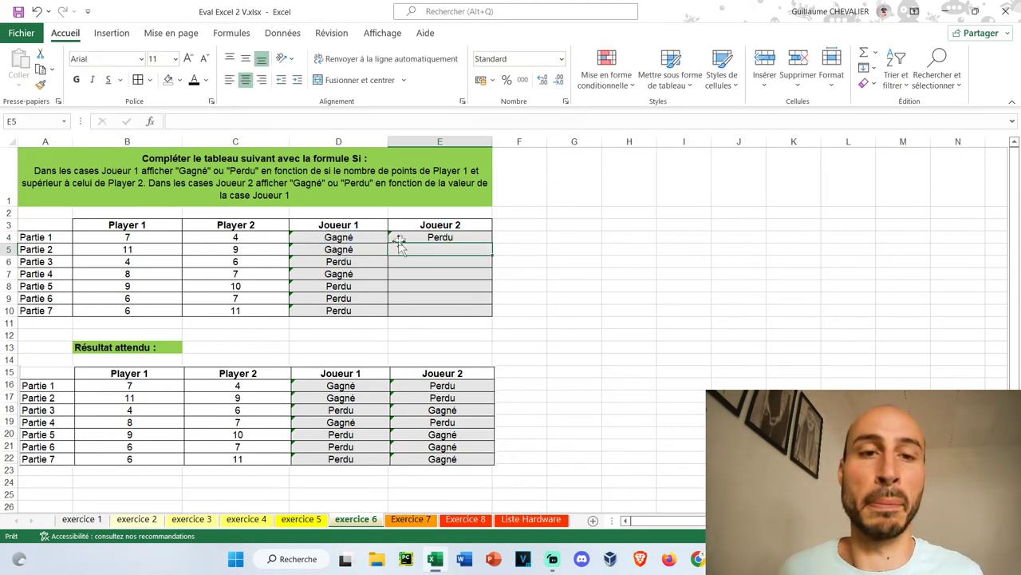
pyautogui.moveTo(491, 242); pyautogui.dragTo(488, 317)
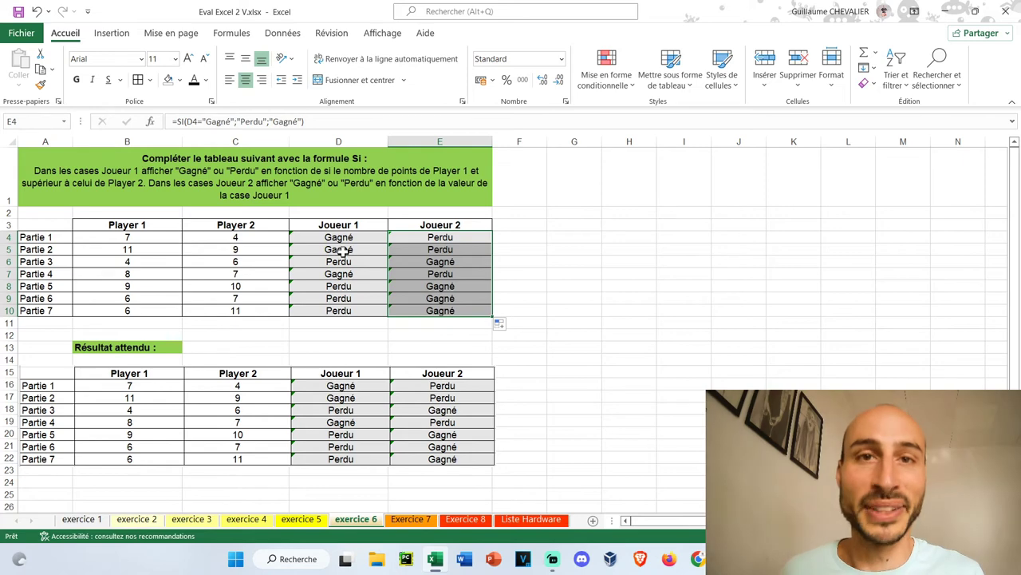
pyautogui.click(383, 346)
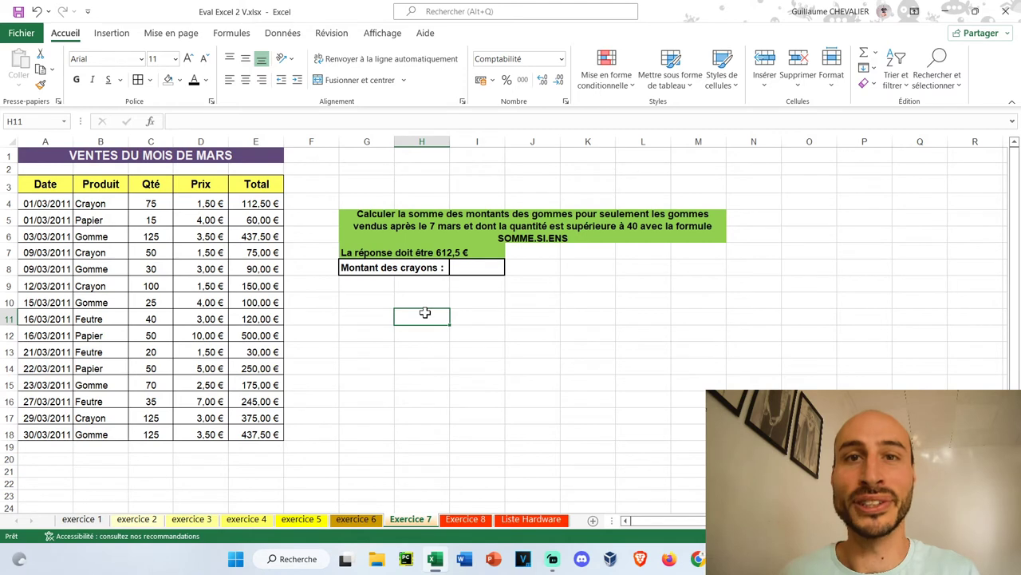
# Step: For cell I8, find SOMME.SI.ENS by searching 'somme' and open its arguments
pyautogui.click(479, 265)
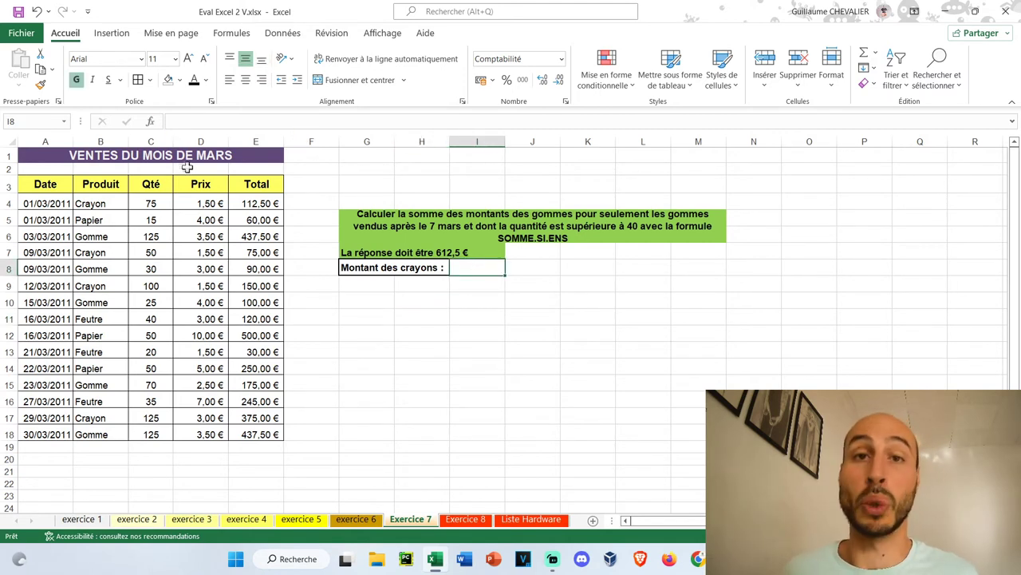
pyautogui.click(150, 121)
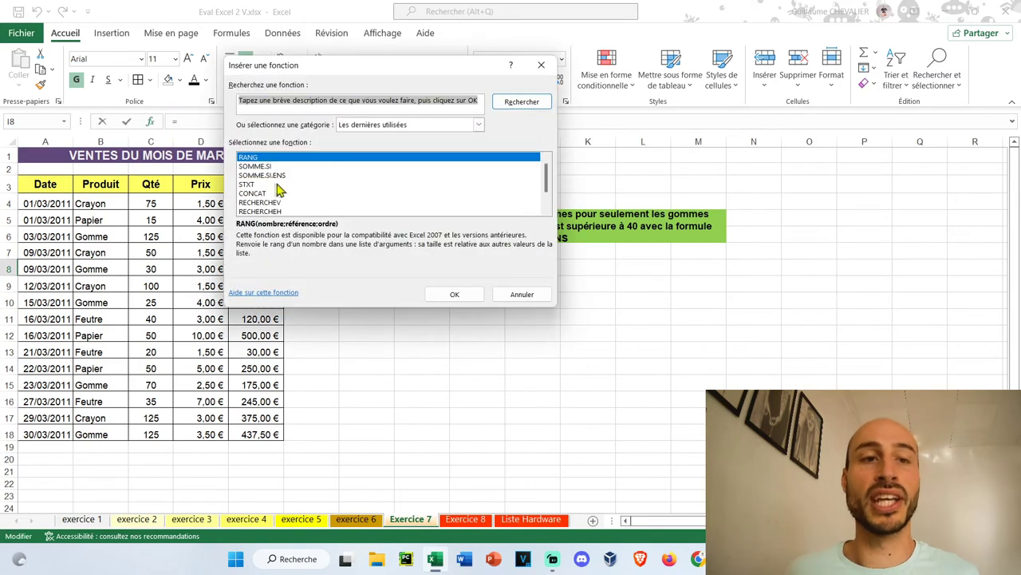
pyautogui.write('somme')
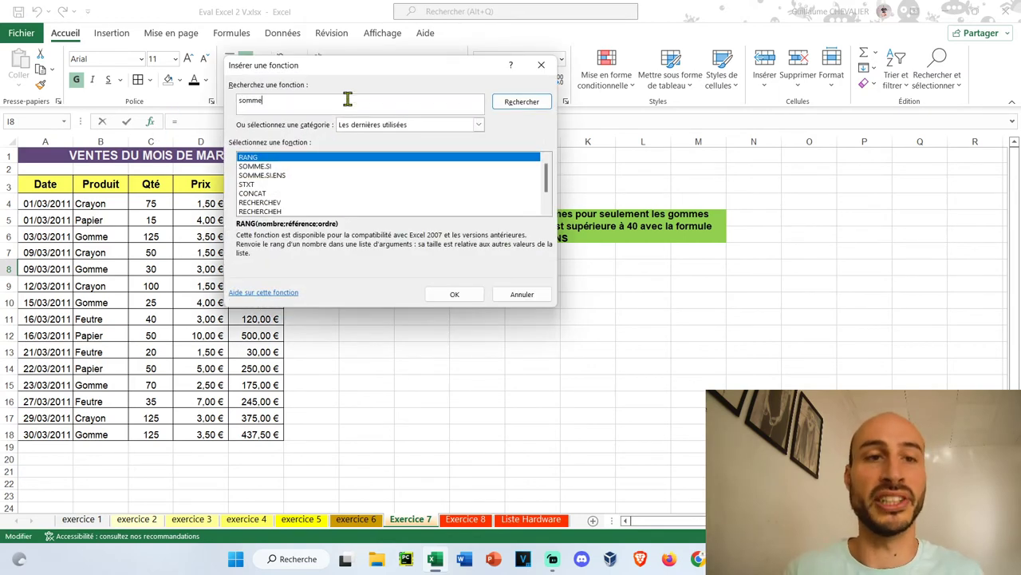
pyautogui.click(522, 103)
pyautogui.click(286, 202)
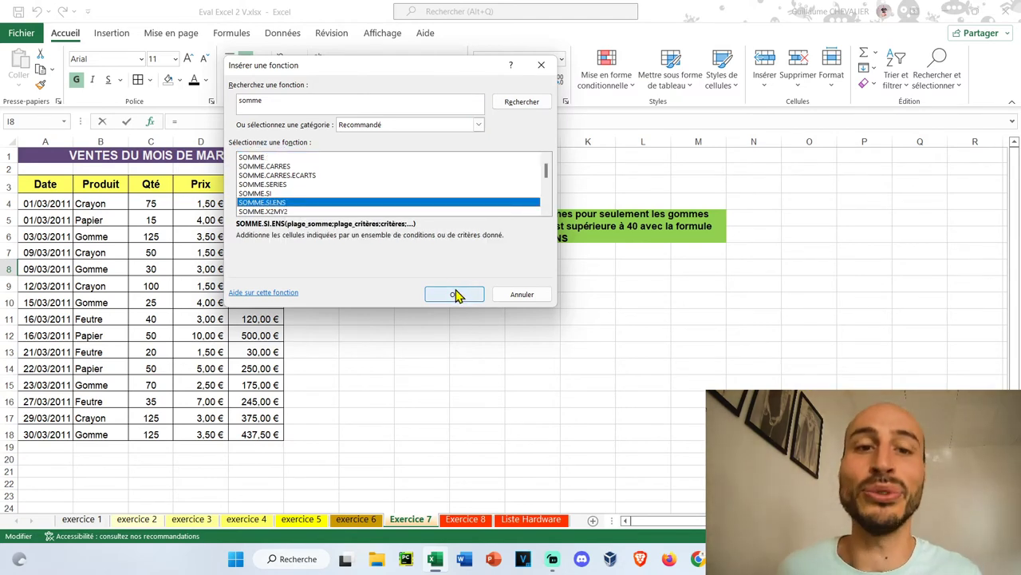
pyautogui.click(455, 294)
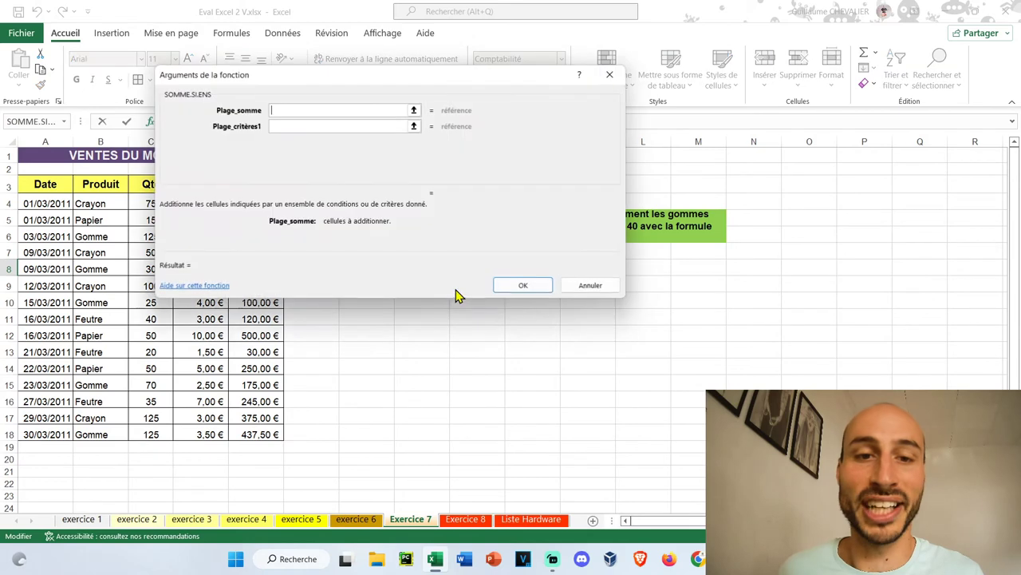
# Step: Set sum range E4:E18, criteria range A4:A18 and criterion >07/03/2011
pyautogui.moveTo(354, 84); pyautogui.dragTo(487, 281)
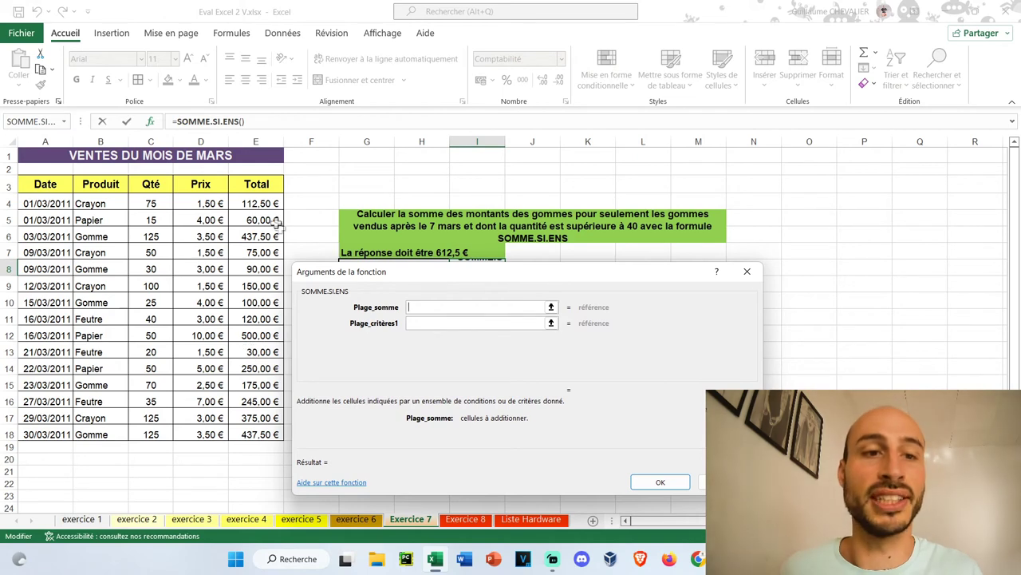
pyautogui.moveTo(264, 205); pyautogui.dragTo(281, 435)
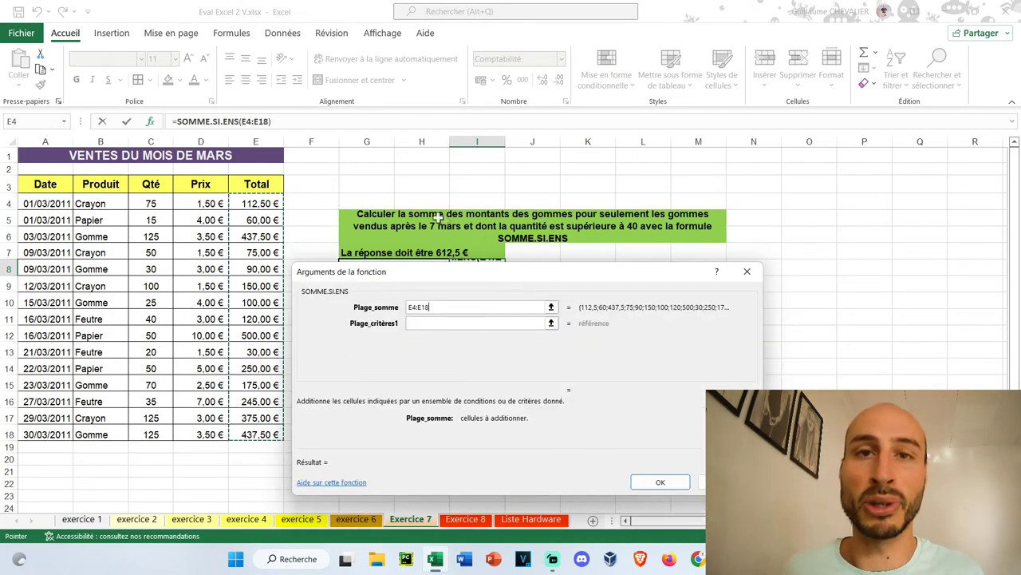
pyautogui.click(447, 323)
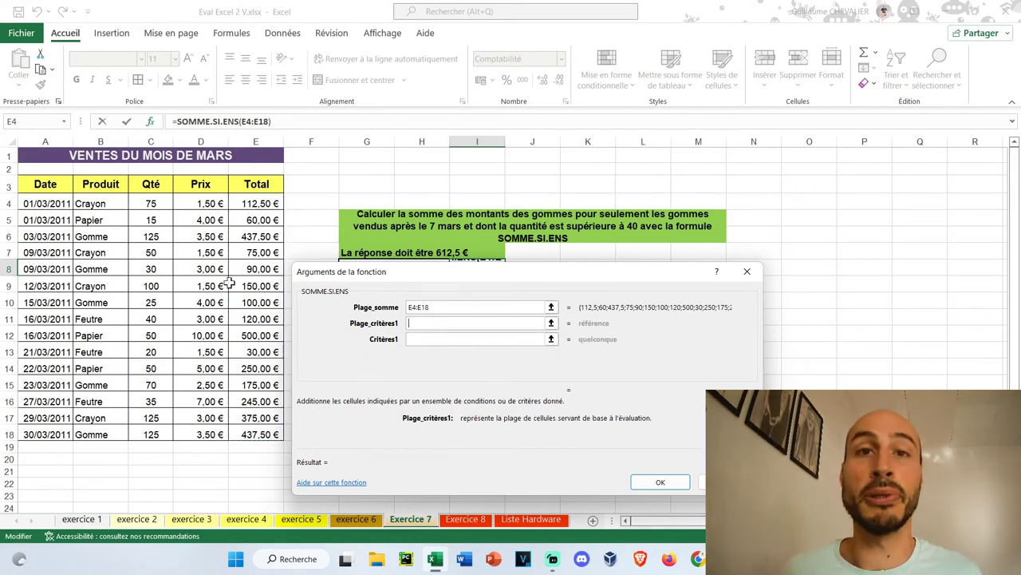
pyautogui.moveTo(61, 204); pyautogui.dragTo(47, 434)
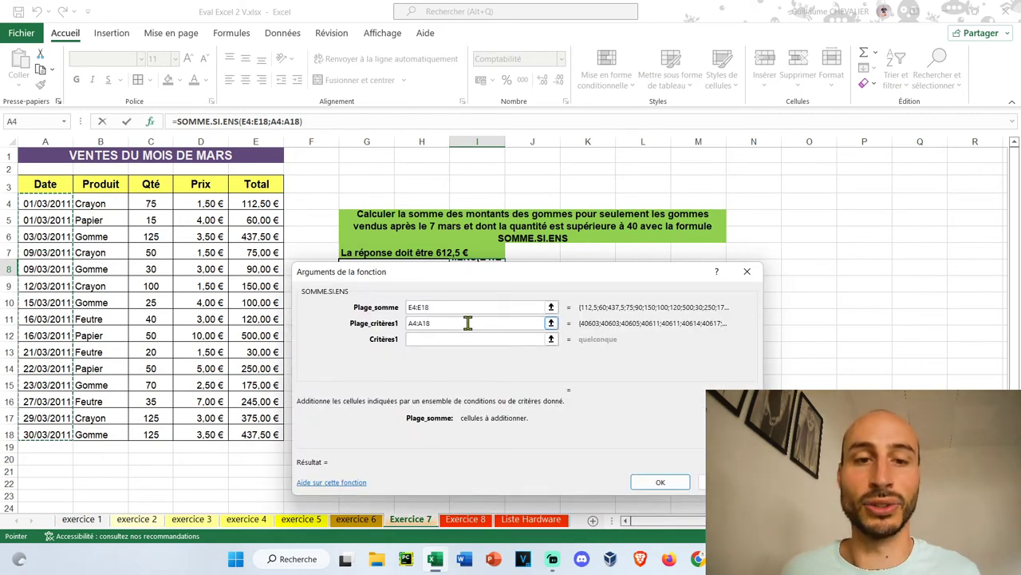
pyautogui.click(431, 338)
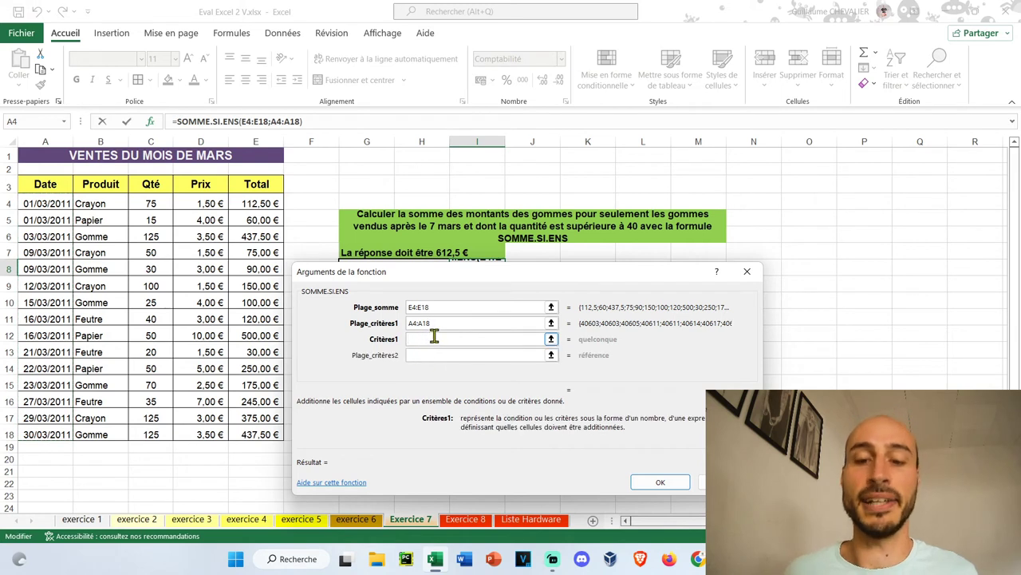
pyautogui.write('>07/')
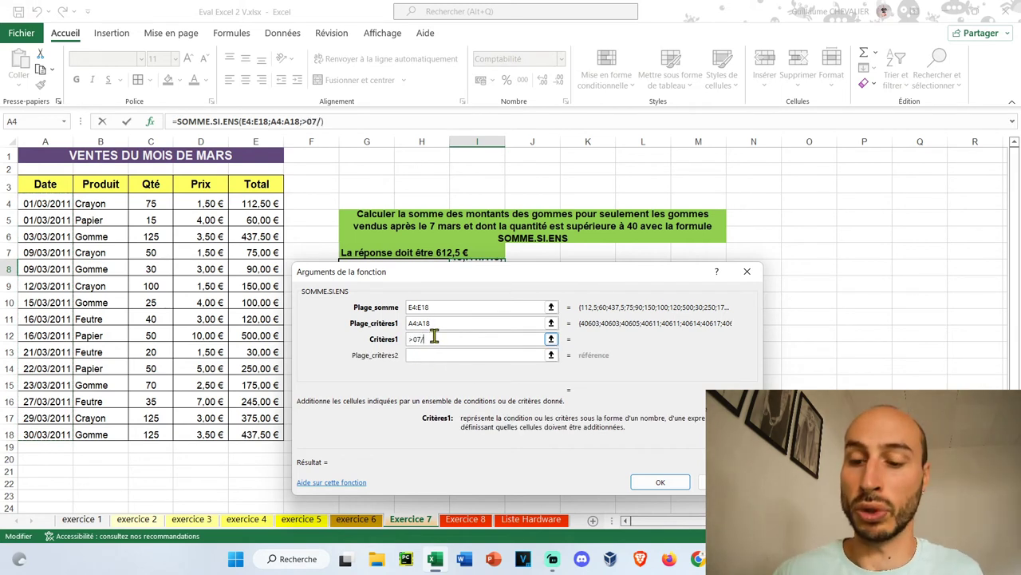
pyautogui.write('03/2011')
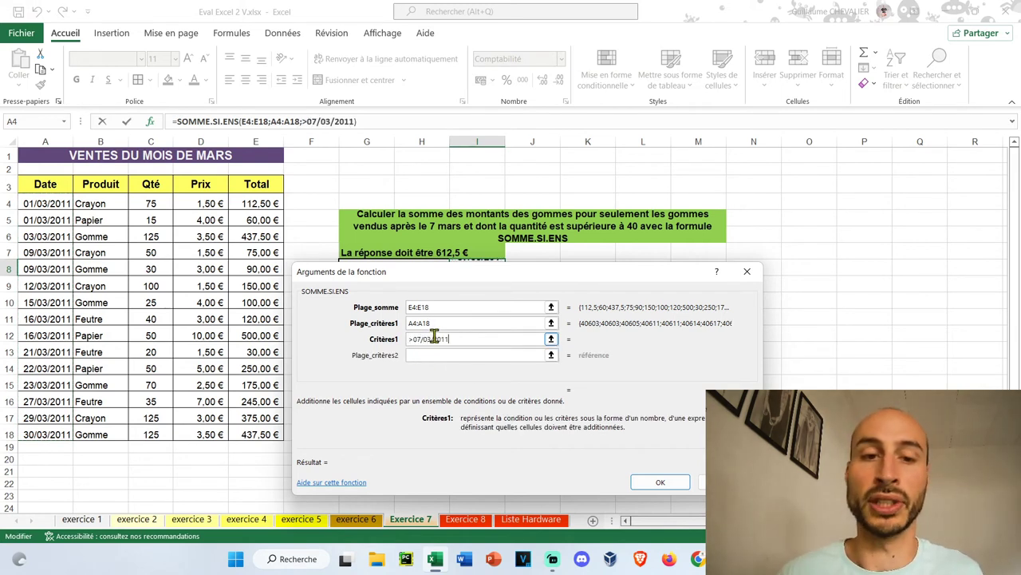
pyautogui.click(481, 355)
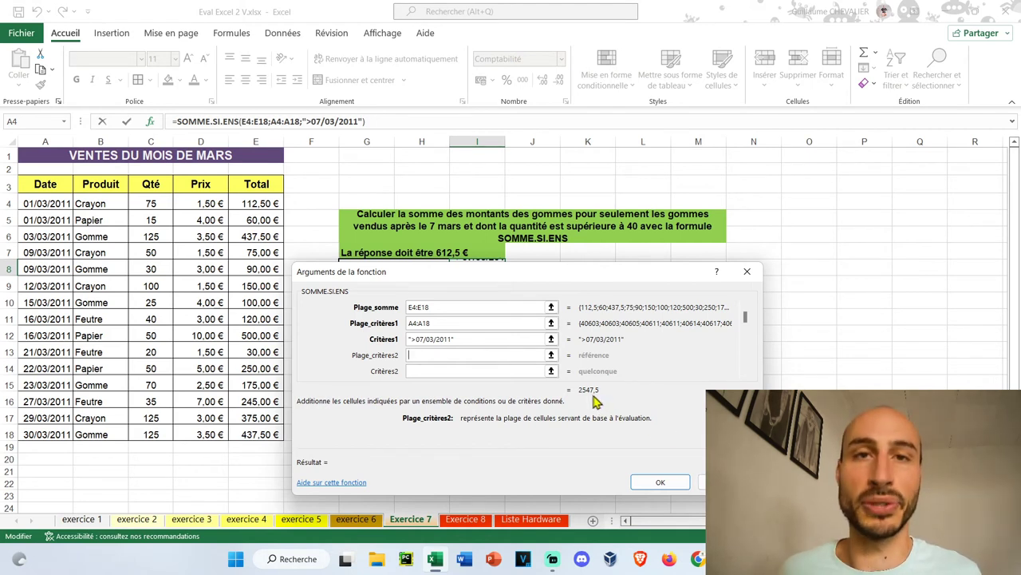
# Step: Add the second condition: products B4:B18 equal to "Gomme"
pyautogui.moveTo(84, 205); pyautogui.dragTo(114, 434)
pyautogui.click(494, 371)
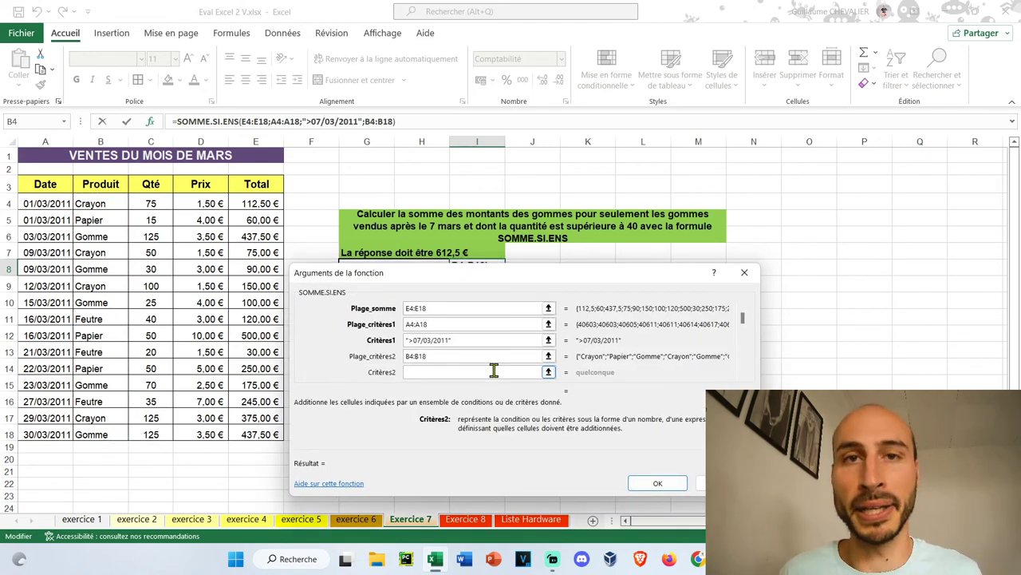
pyautogui.write('"')
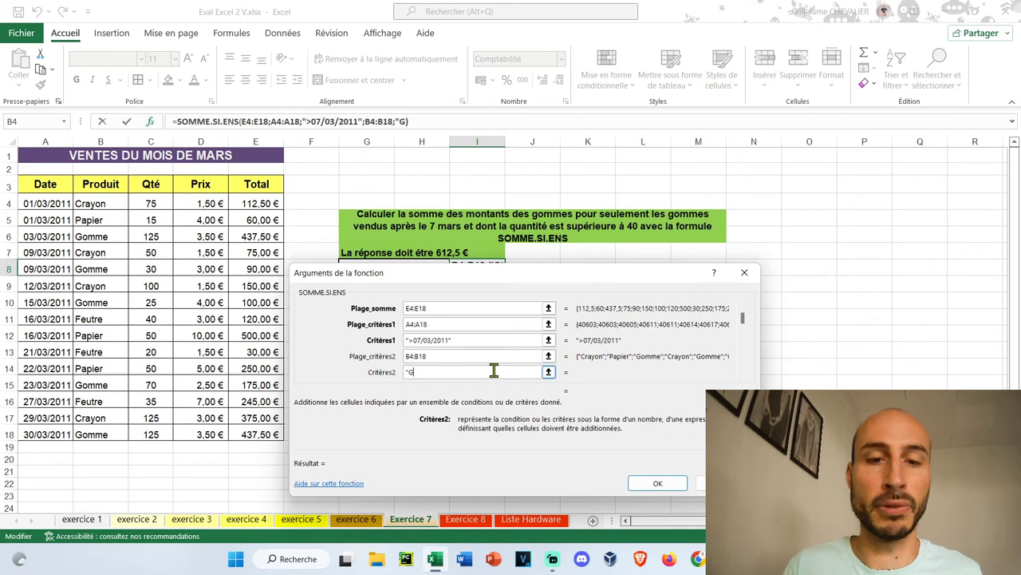
pyautogui.write('Gomme')
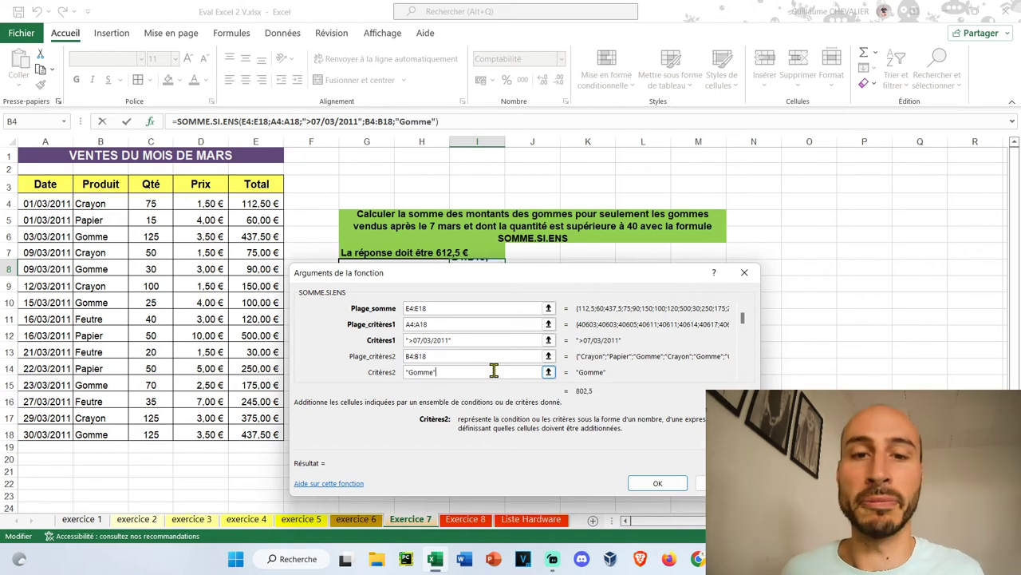
pyautogui.write('"')
pyautogui.press('Tab')
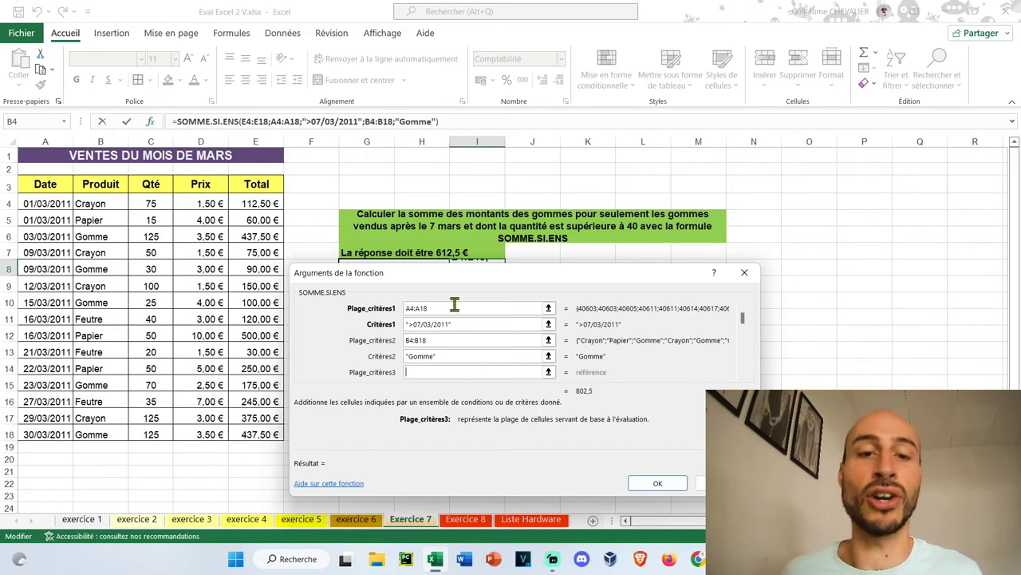
pyautogui.moveTo(744, 377)
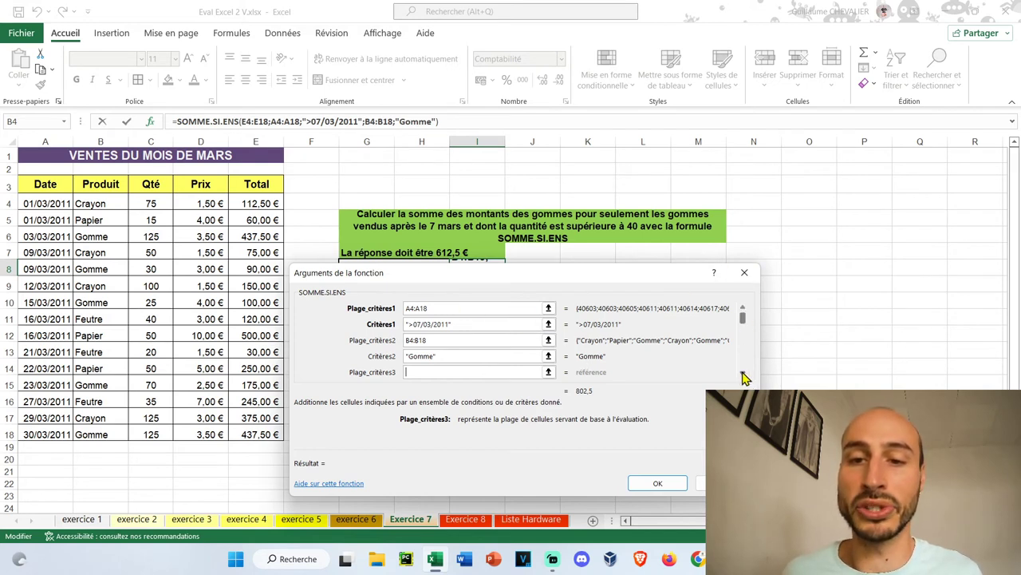
# Step: Add quantities C4:C18 with criterion >40 and finish the formula, returning 612,50 €
pyautogui.moveTo(154, 203); pyautogui.dragTo(168, 433)
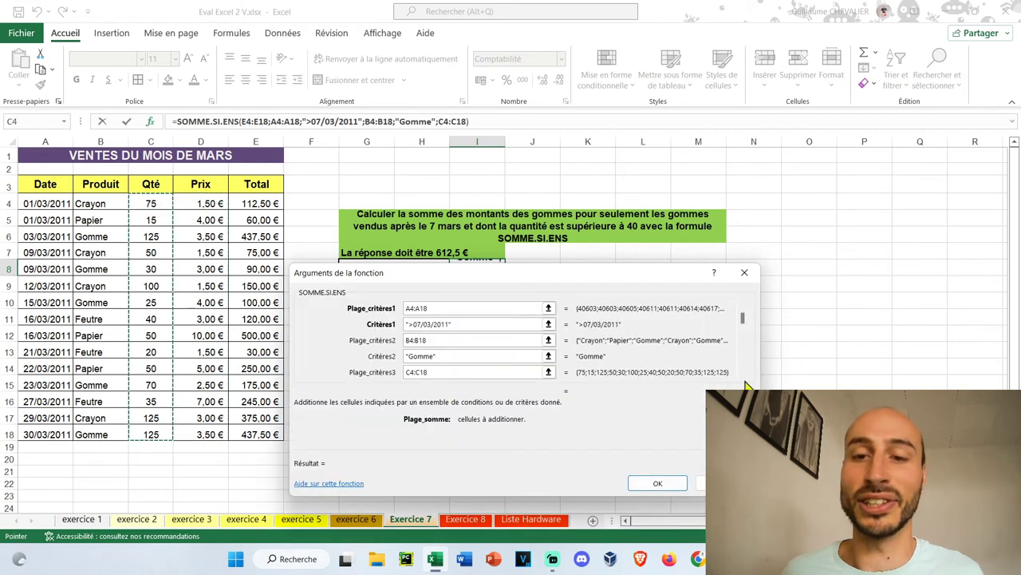
pyautogui.click(743, 374)
pyautogui.click(743, 374)
pyautogui.click(477, 357)
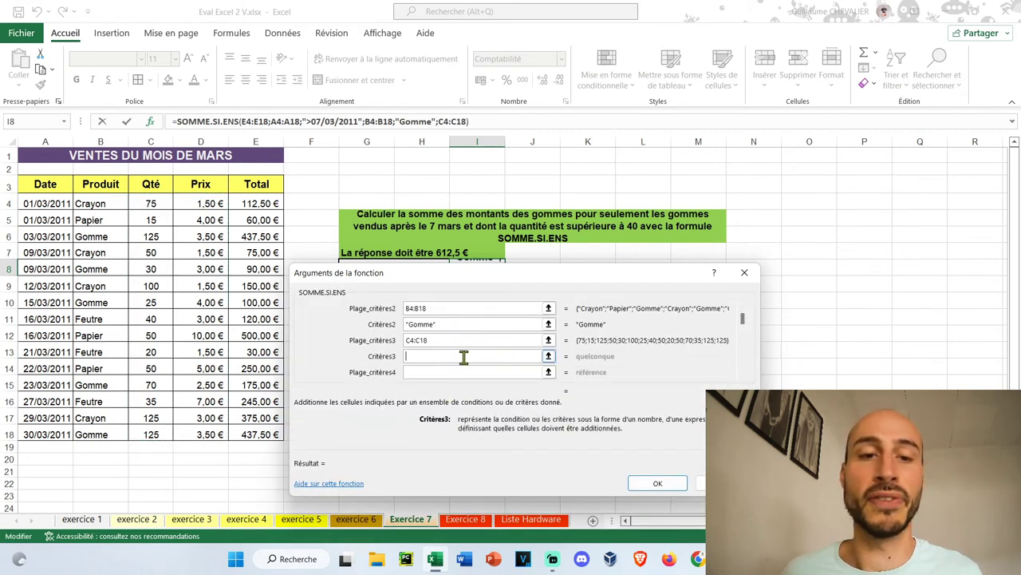
pyautogui.write('>')
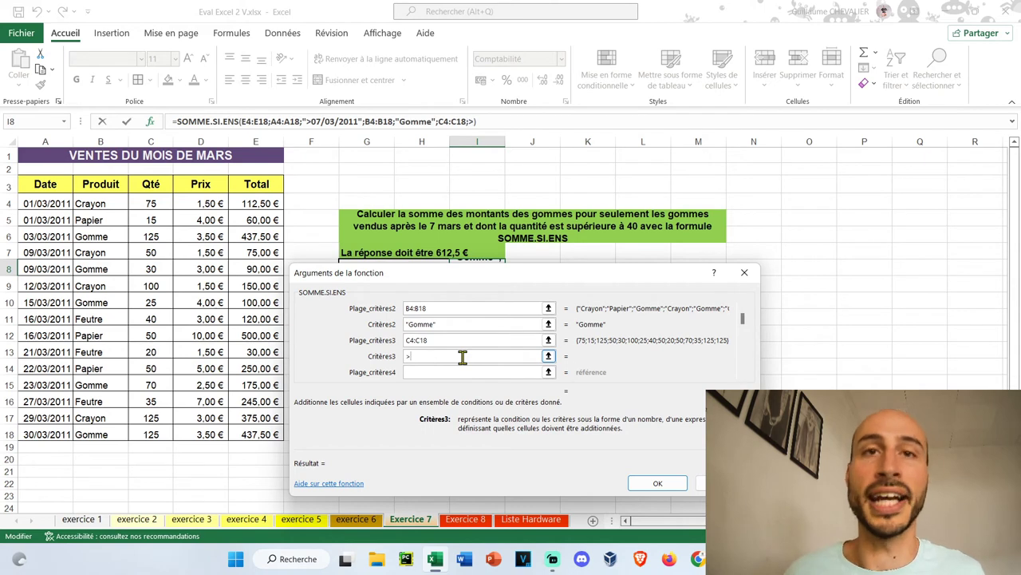
pyautogui.write('40')
pyautogui.press('Tab')
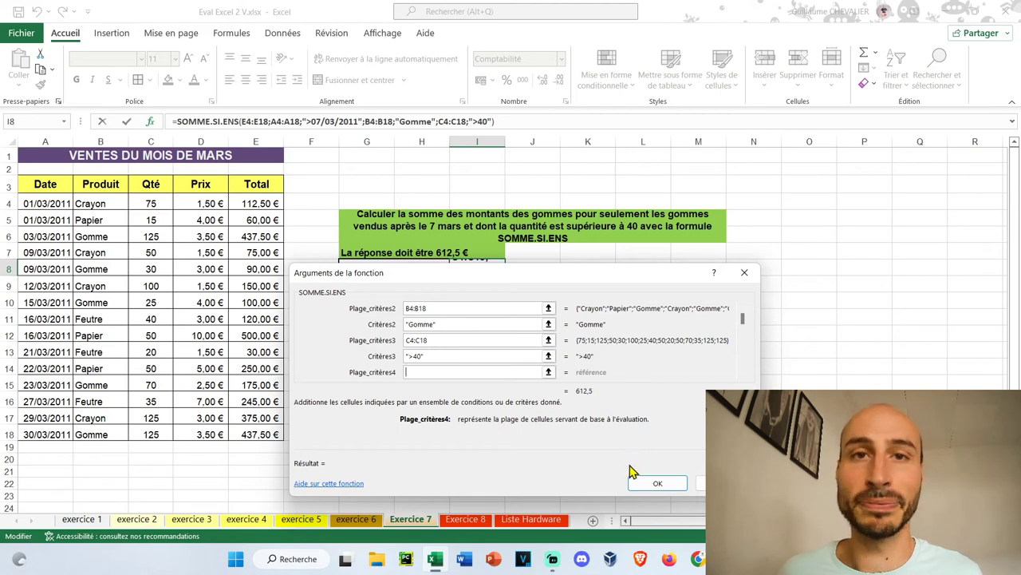
pyautogui.click(650, 482)
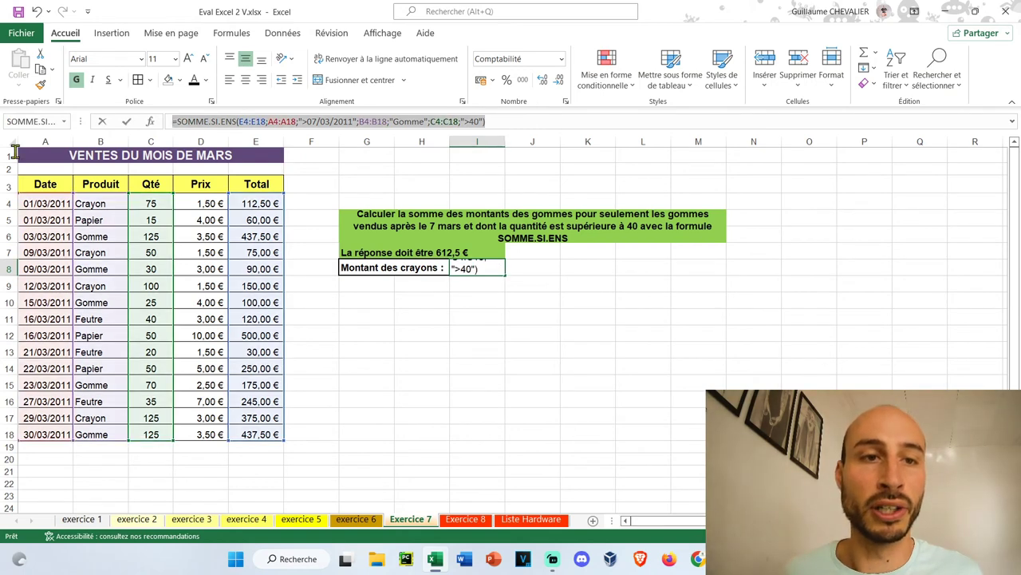
pyautogui.hotkey('ctrl', 'Return')
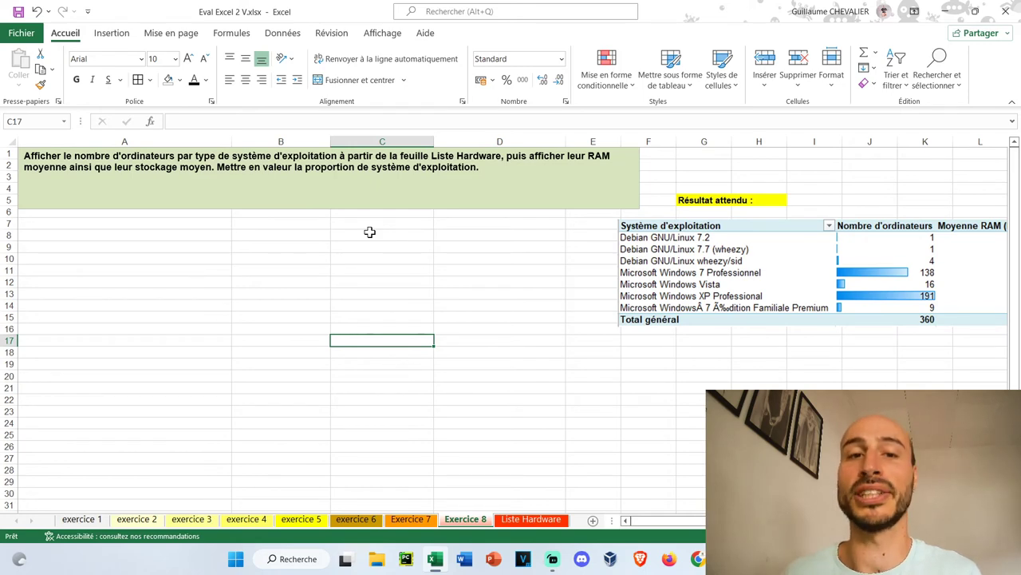
# Step: Build a pivot table from all Liste Hardware data, placed at Exercice 8!A7
pyautogui.click(517, 522)
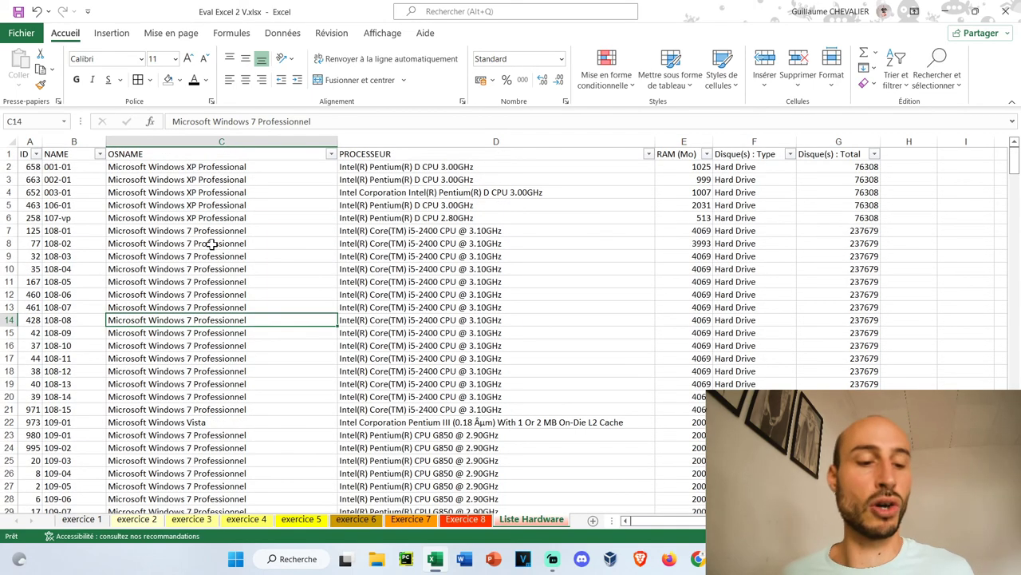
pyautogui.hotkey('ctrl', 'a')
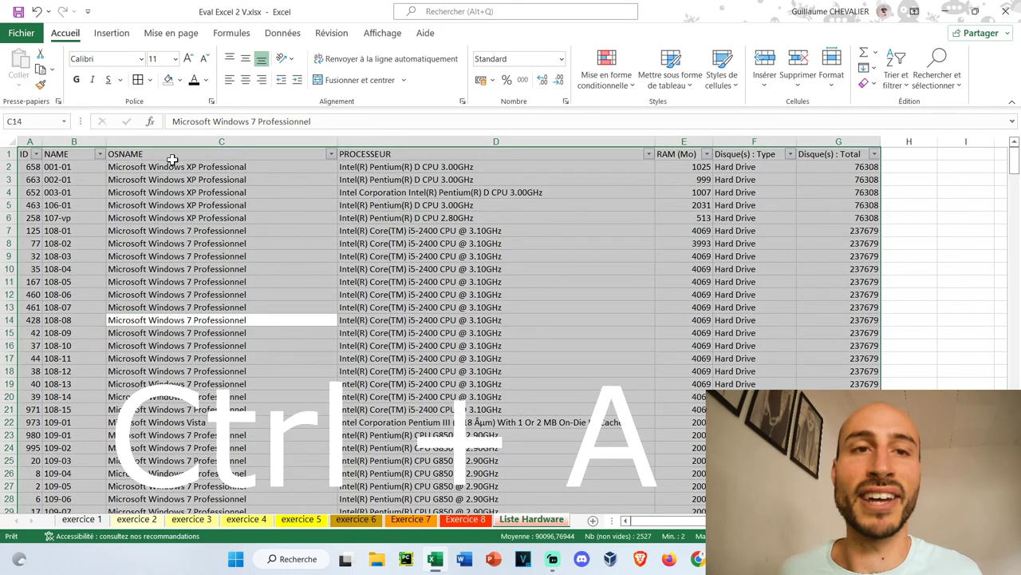
pyautogui.click(128, 38)
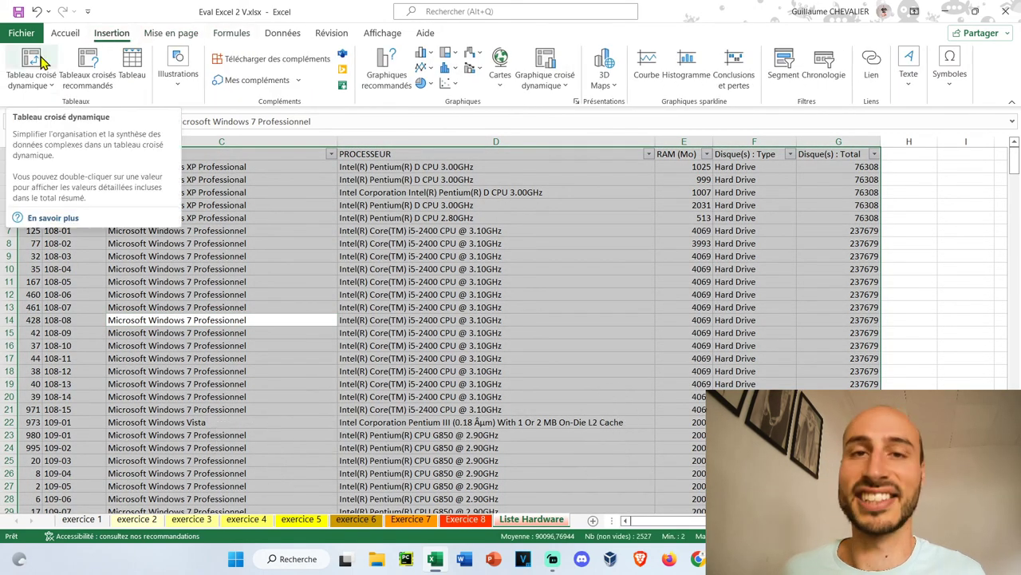
pyautogui.click(42, 62)
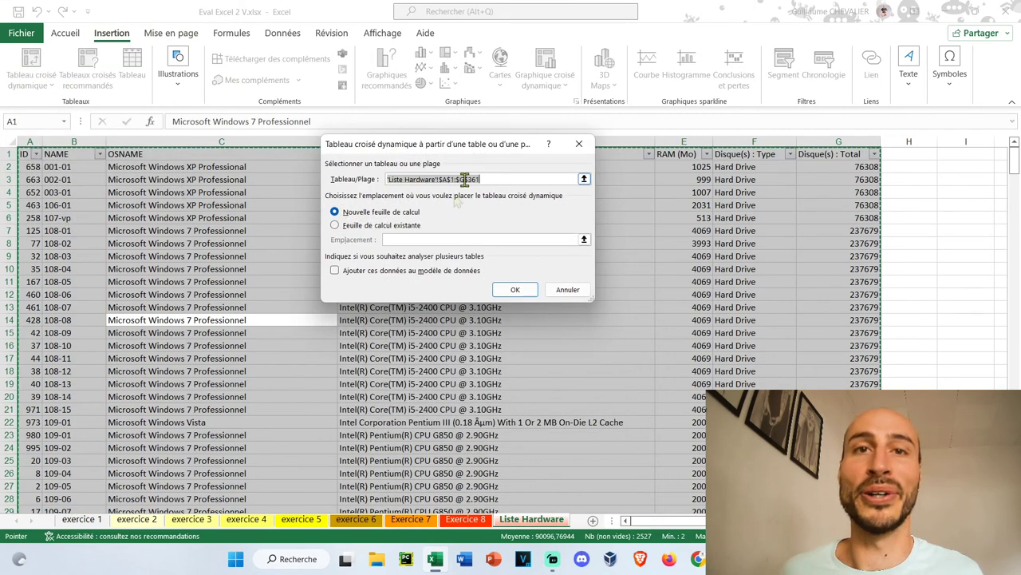
pyautogui.click(335, 226)
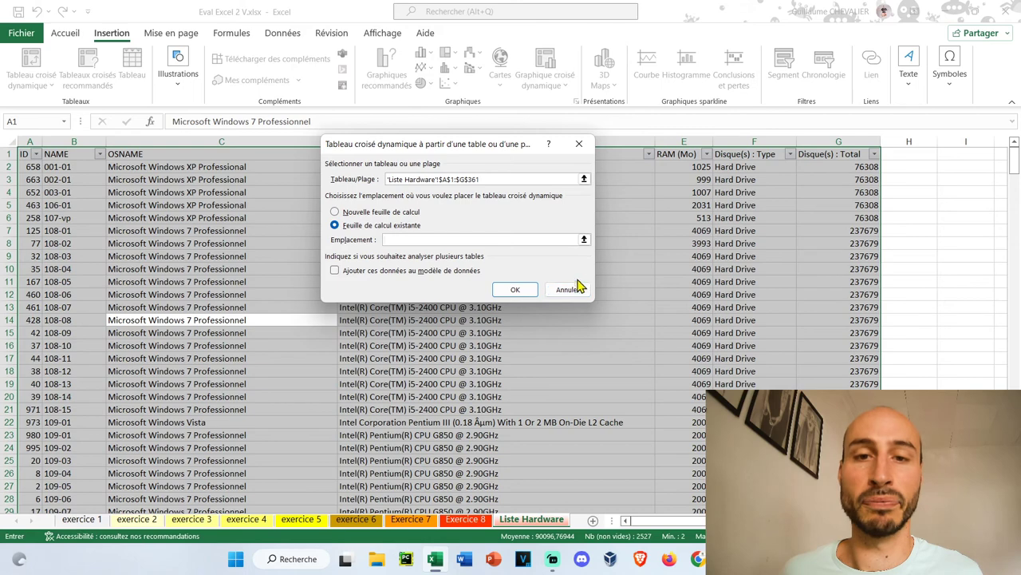
pyautogui.click(584, 240)
pyautogui.click(465, 519)
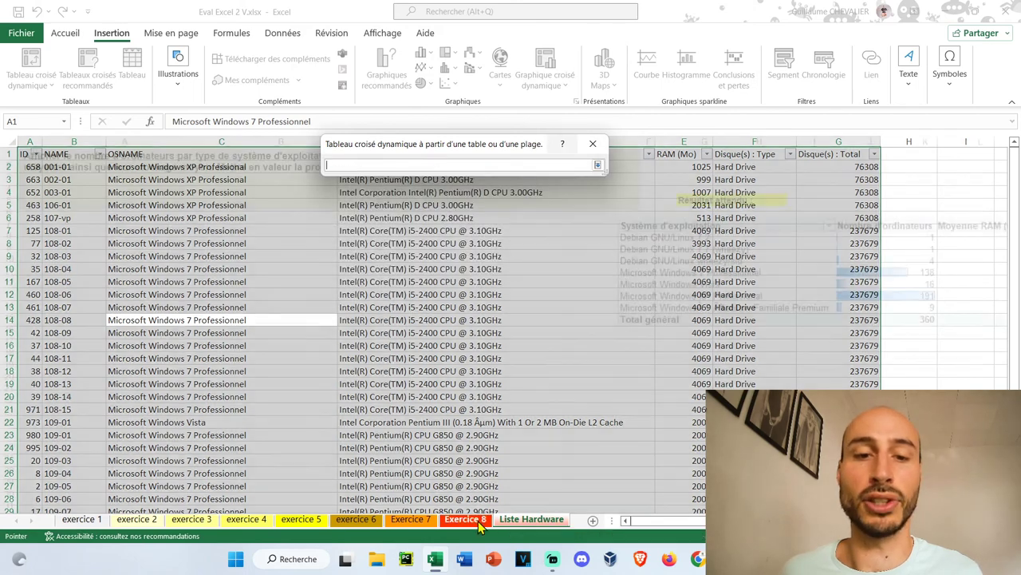
pyautogui.click(107, 224)
pyautogui.press('Return')
pyautogui.click(529, 291)
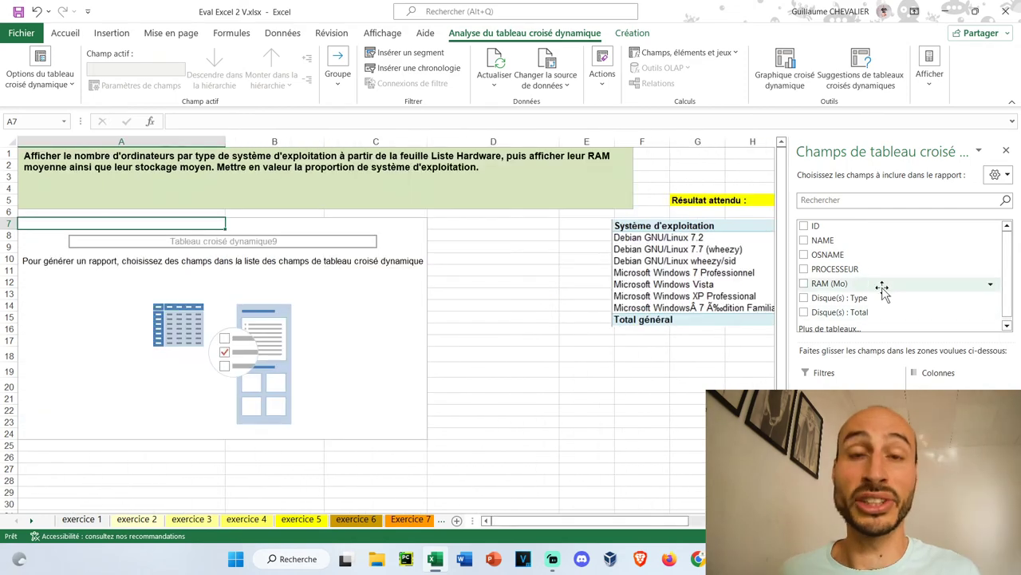
# Step: Put OSNAME in rows, count computers per system, and add RAM (Mo) to the values
pyautogui.click(803, 255)
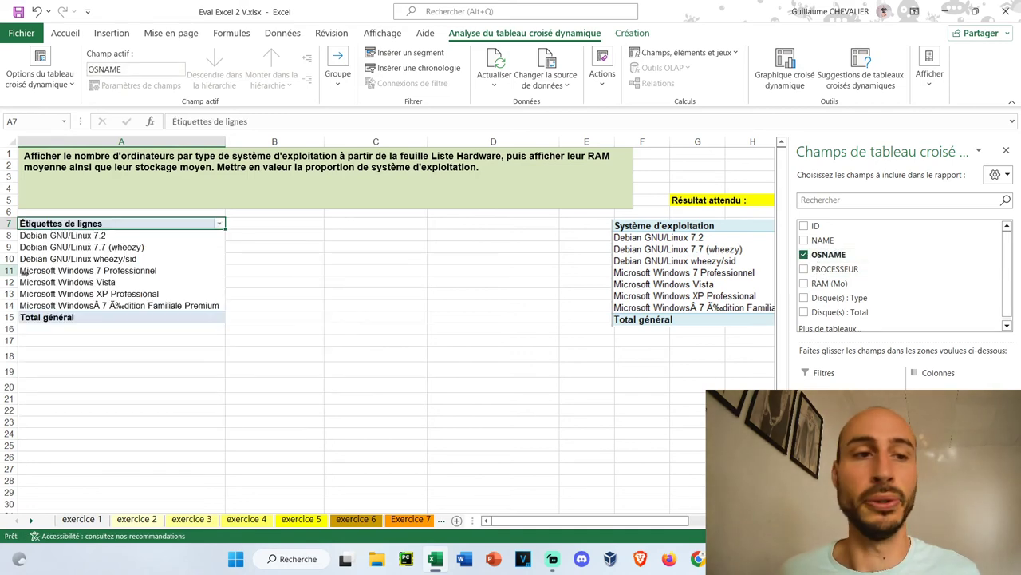
pyautogui.moveTo(503, 520); pyautogui.dragTo(533, 520)
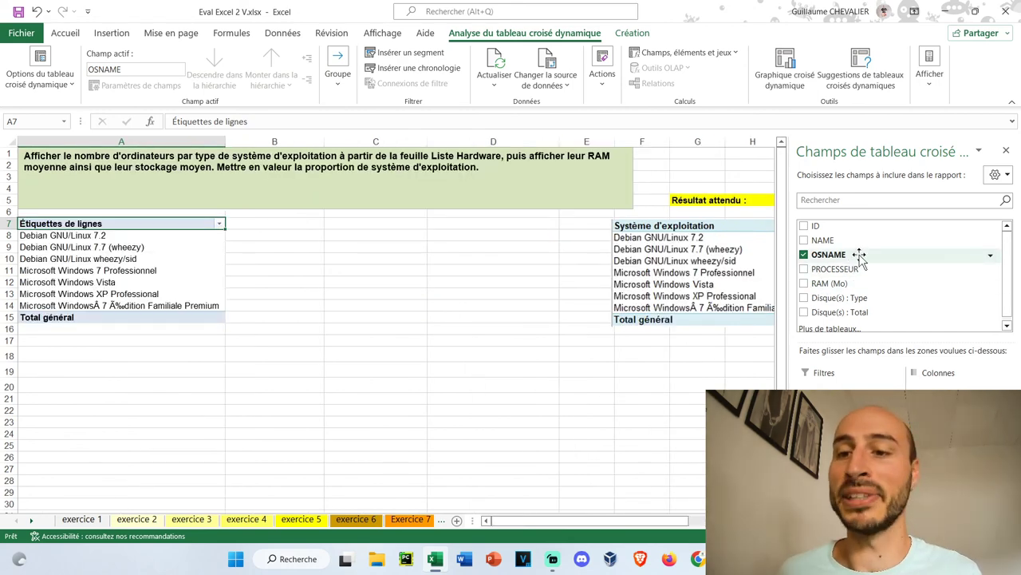
pyautogui.moveTo(859, 254); pyautogui.dragTo(436, 453)
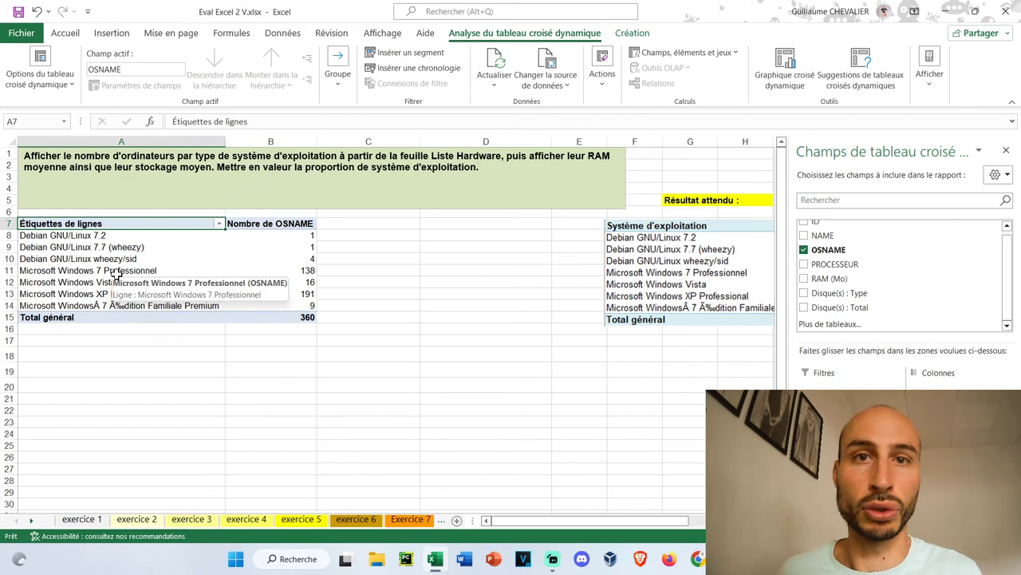
pyautogui.moveTo(576, 520)
pyautogui.mouseDown()
pyautogui.moveTo(626, 527)
pyautogui.moveTo(616, 527)
pyautogui.mouseUp()
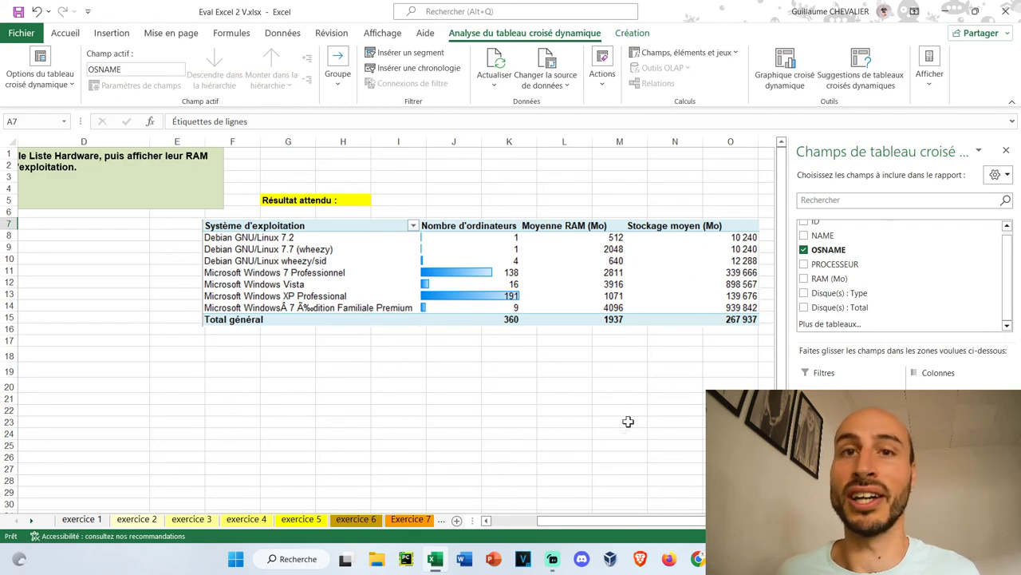
pyautogui.hscroll(-5, 619, 447)
pyautogui.click(805, 279)
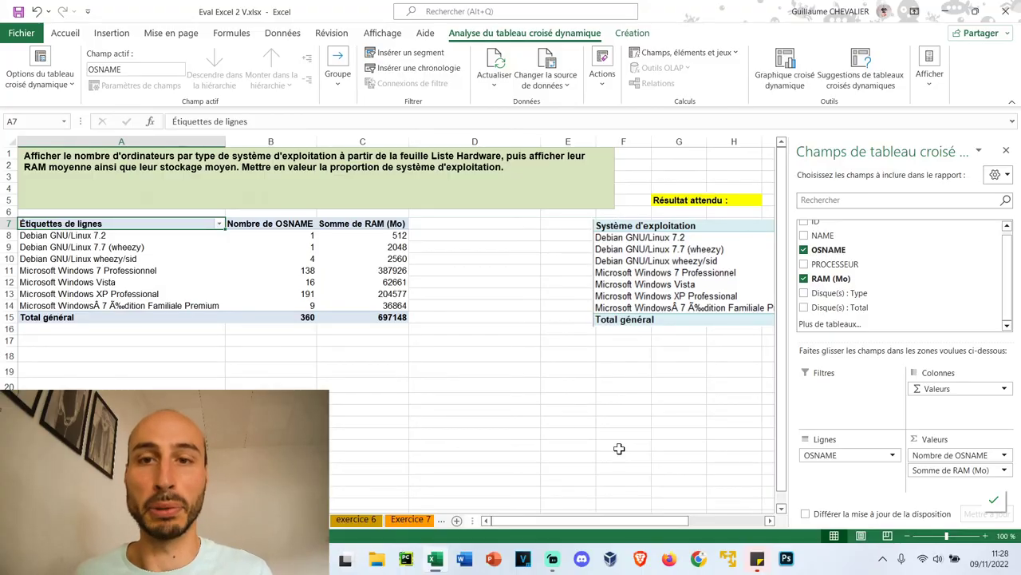
# Step: Change the RAM (Mo) value field to summarize by Moyenne
pyautogui.click(973, 472)
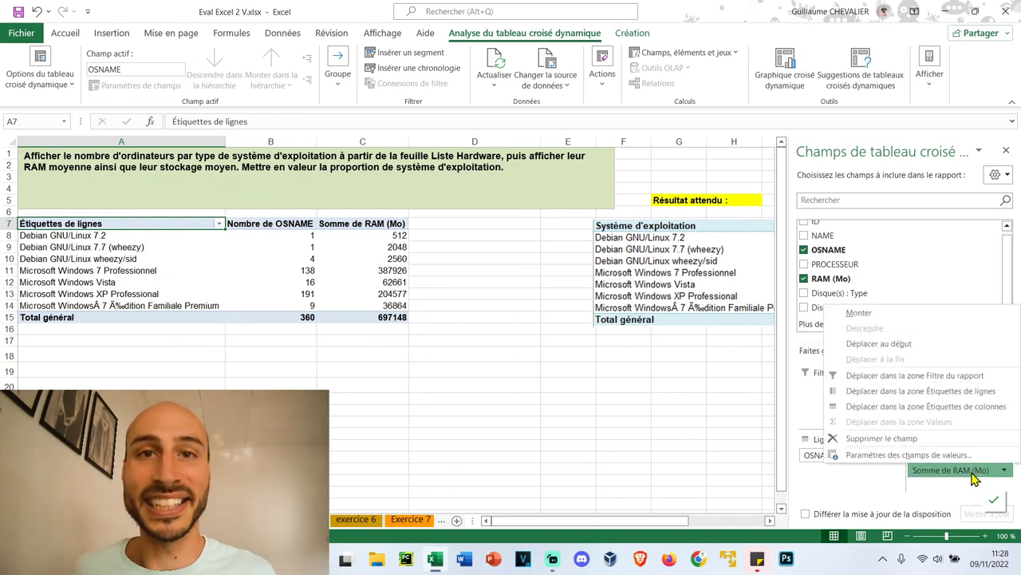
pyautogui.click(935, 462)
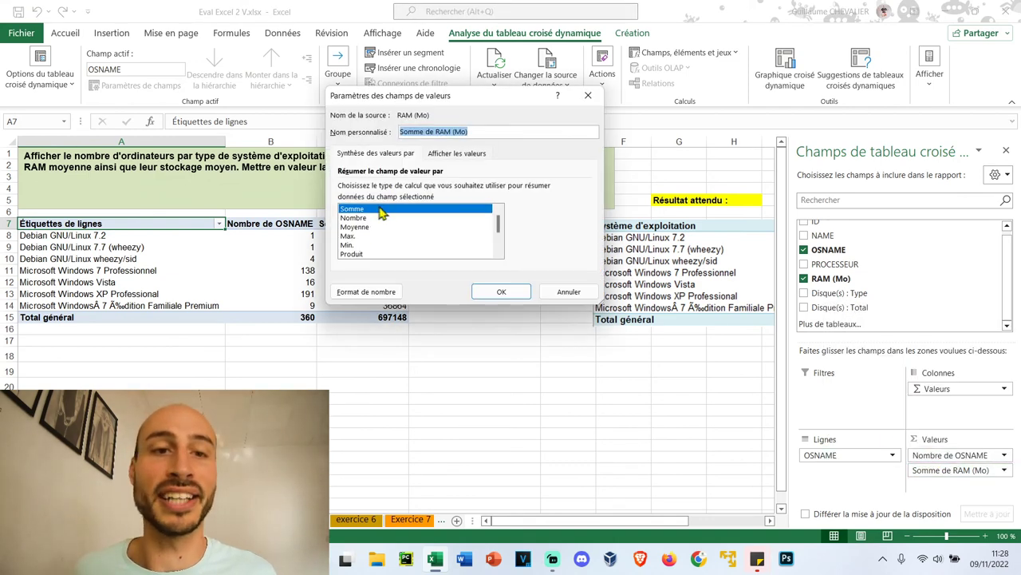
pyautogui.click(361, 227)
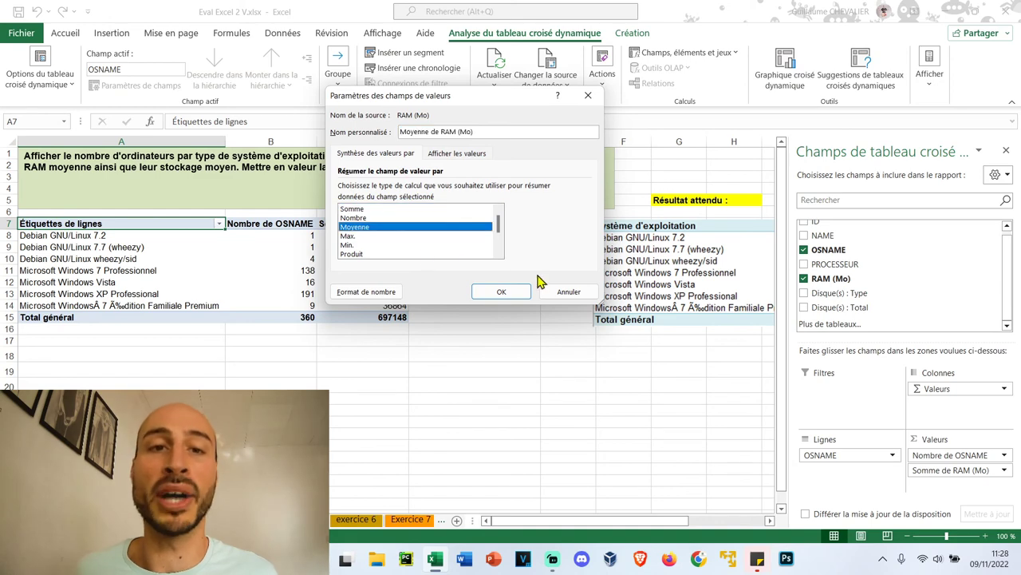
pyautogui.click(510, 290)
# Step: Format the RAM averages C8:C14 as Nombre and copy that format onto total C15
pyautogui.moveTo(512, 520)
pyautogui.mouseDown()
pyautogui.moveTo(523, 523)
pyautogui.moveTo(503, 520)
pyautogui.mouseUp()
pyautogui.moveTo(366, 235); pyautogui.dragTo(397, 297)
pyautogui.rightClick(383, 251)
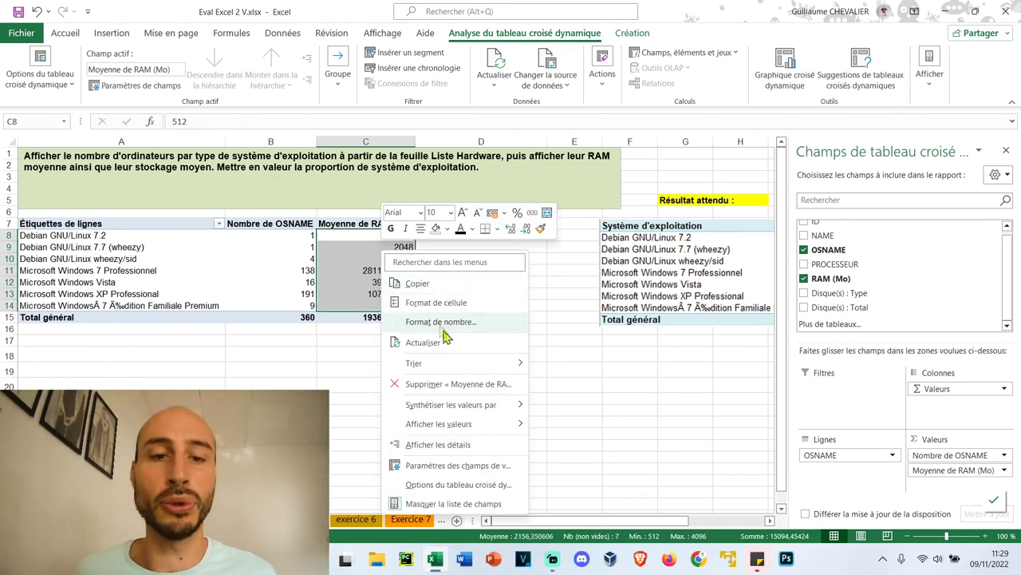
pyautogui.click(489, 306)
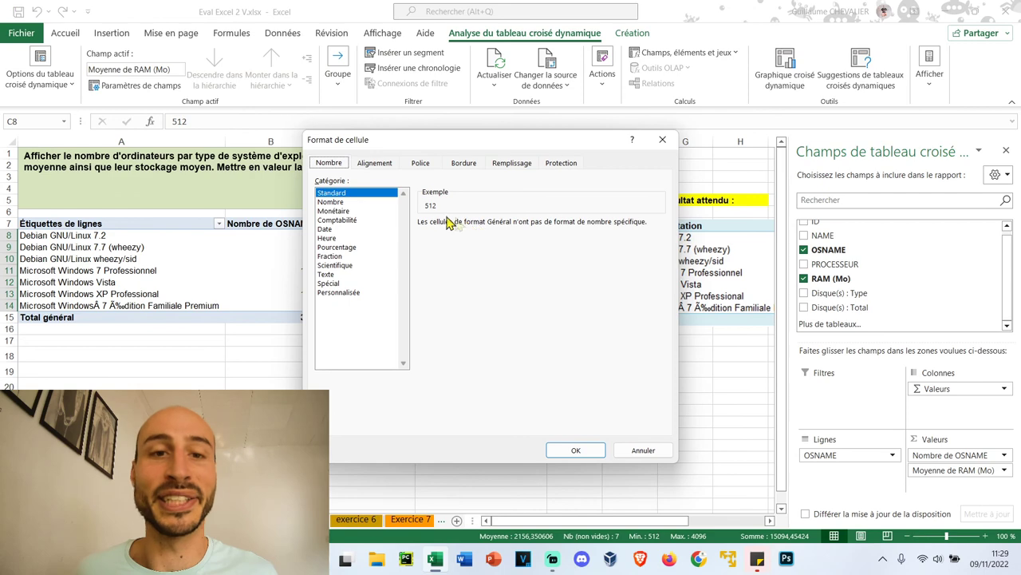
pyautogui.click(333, 202)
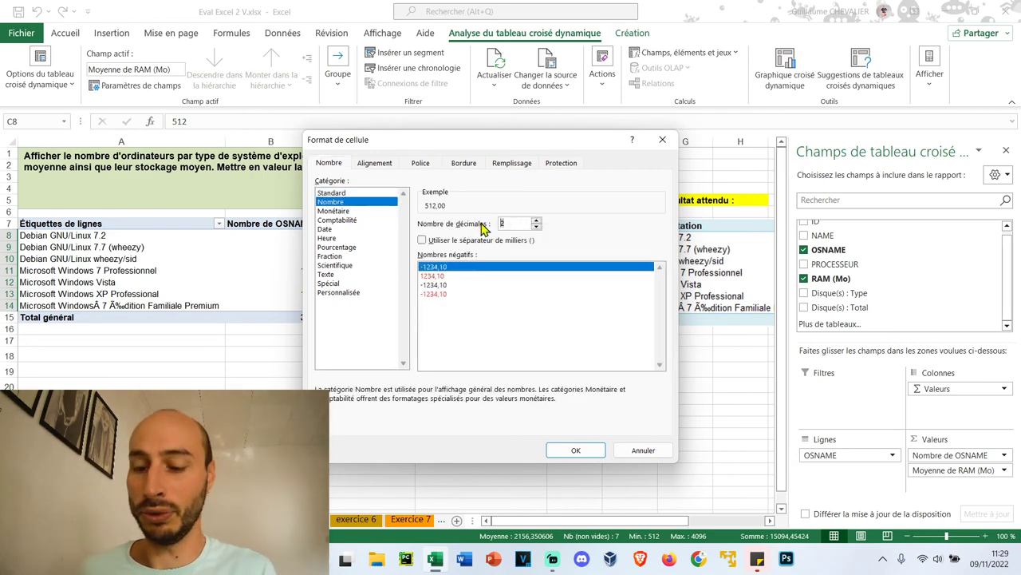
pyautogui.click(586, 448)
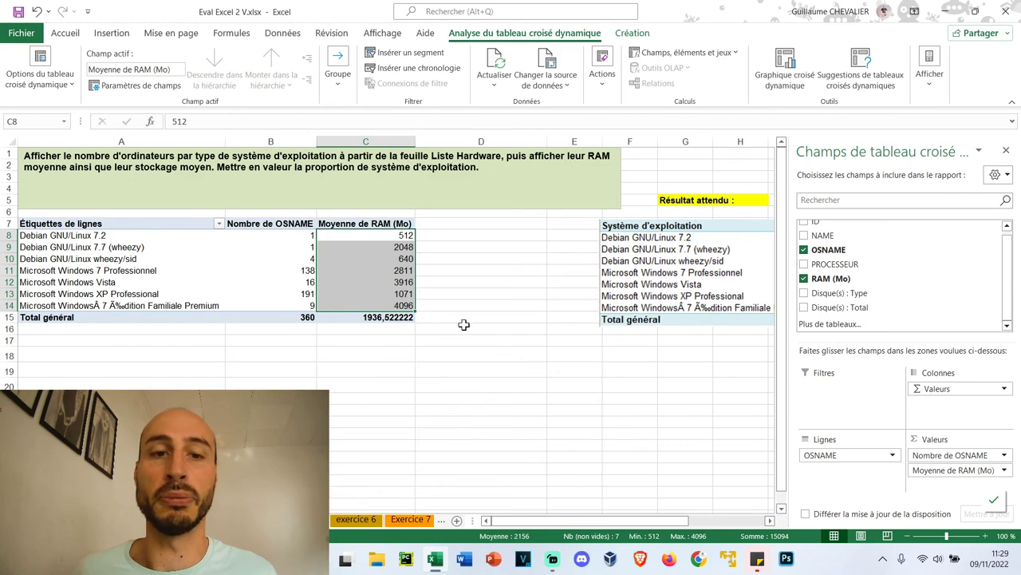
pyautogui.click(366, 306)
pyautogui.click(66, 32)
pyautogui.click(40, 83)
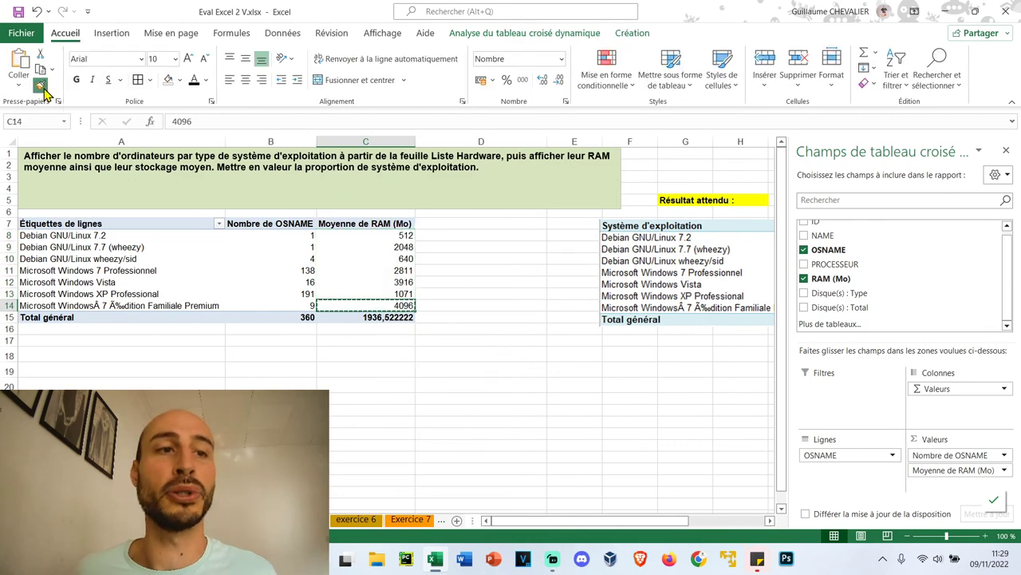
pyautogui.click(381, 319)
pyautogui.click(471, 307)
pyautogui.hscroll(1, 898, 226)
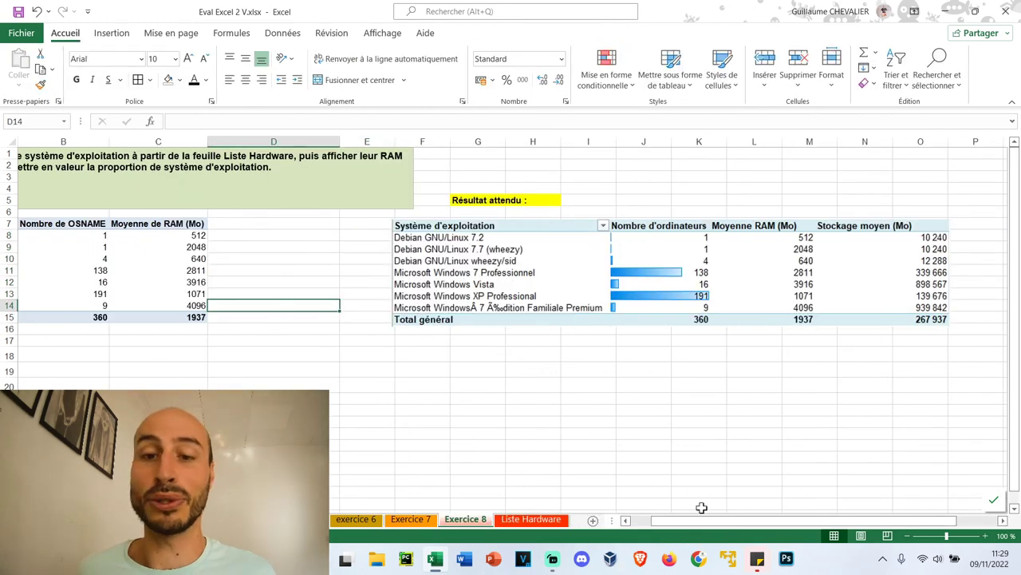
# Step: Add Disque(s) : Total as an average storage column formatted as whole numbers
pyautogui.moveTo(695, 520); pyautogui.dragTo(533, 520)
pyautogui.click(222, 270)
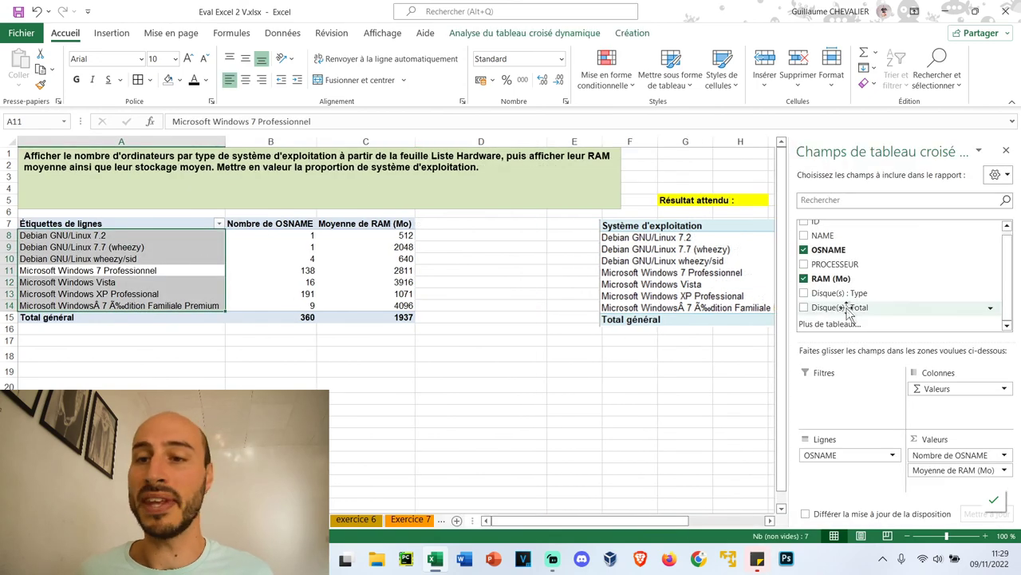
pyautogui.scroll(1, 878, 287)
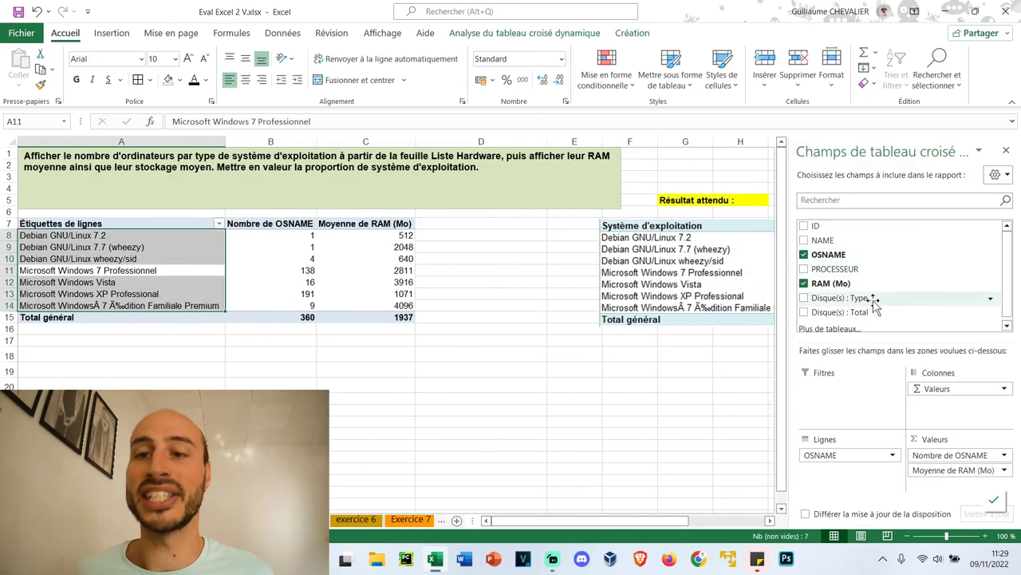
pyautogui.click(886, 312)
pyautogui.rightClick(479, 244)
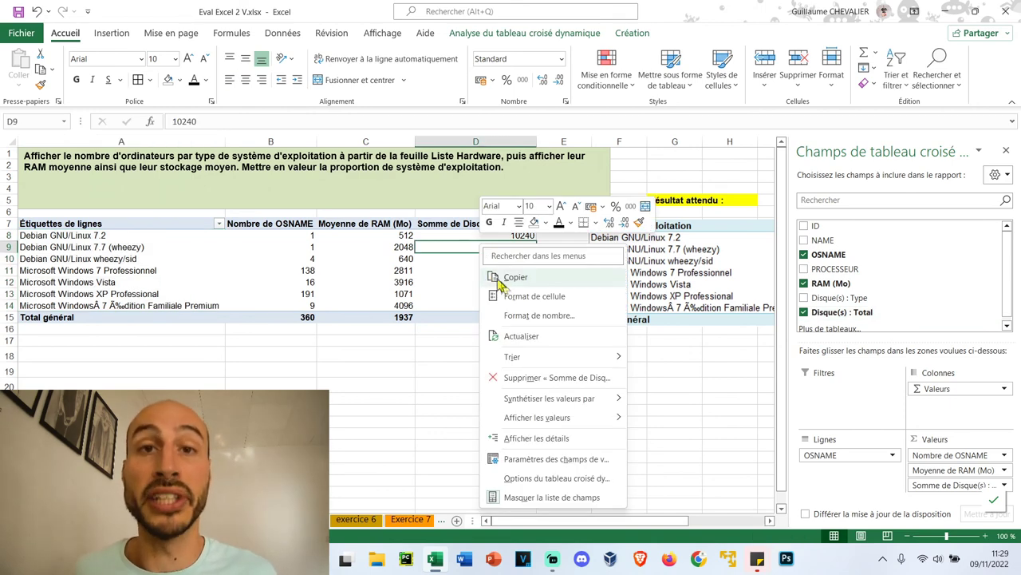
pyautogui.moveTo(550, 397)
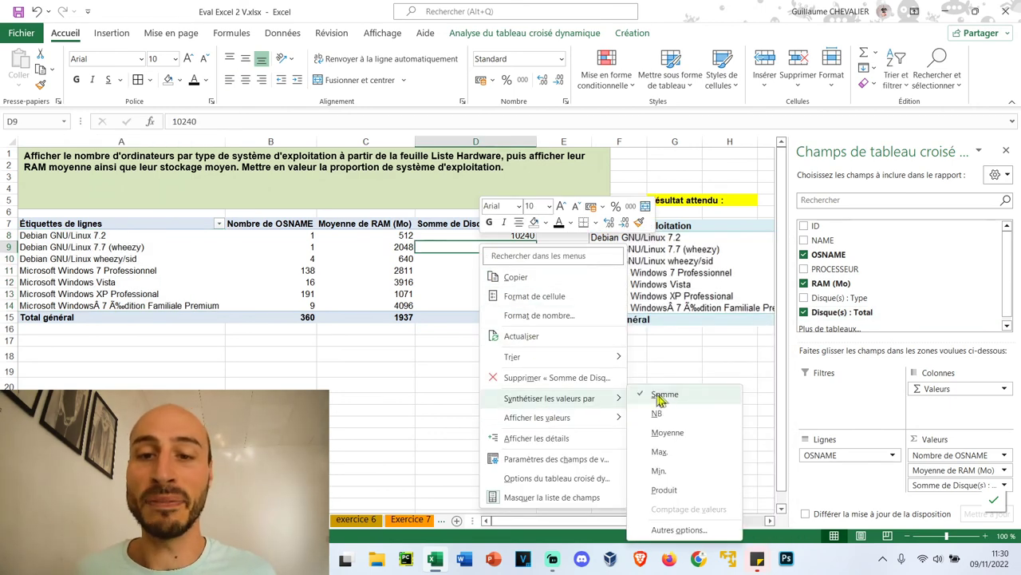
pyautogui.click(667, 432)
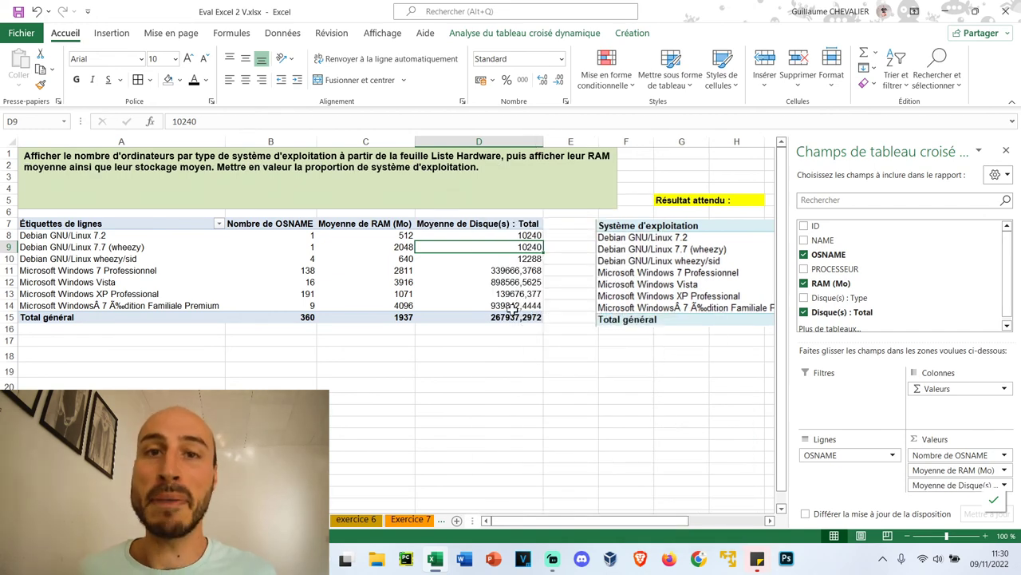
pyautogui.moveTo(510, 317); pyautogui.dragTo(504, 237)
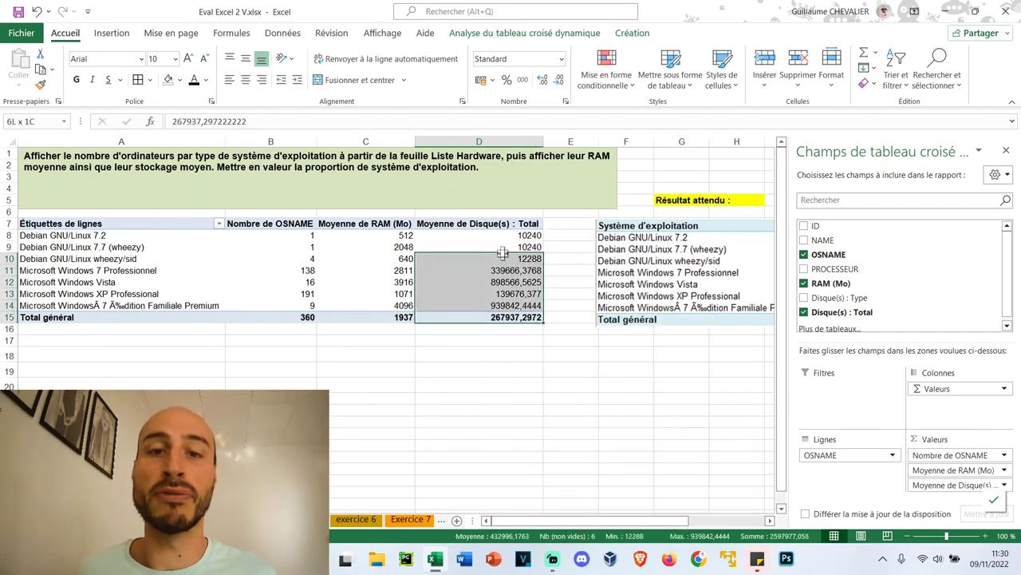
pyautogui.click(561, 58)
pyautogui.click(552, 116)
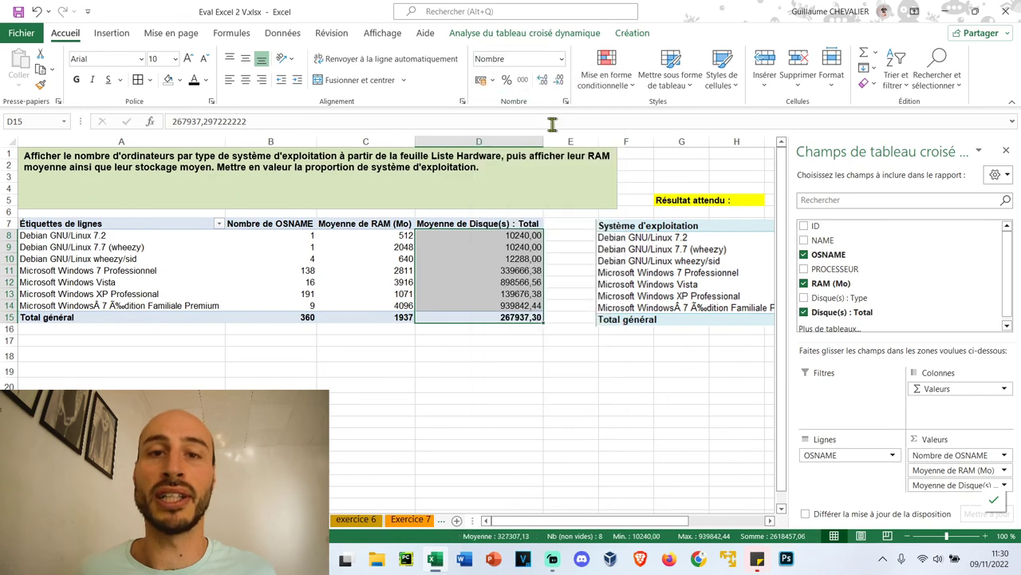
pyautogui.doubleClick(559, 80)
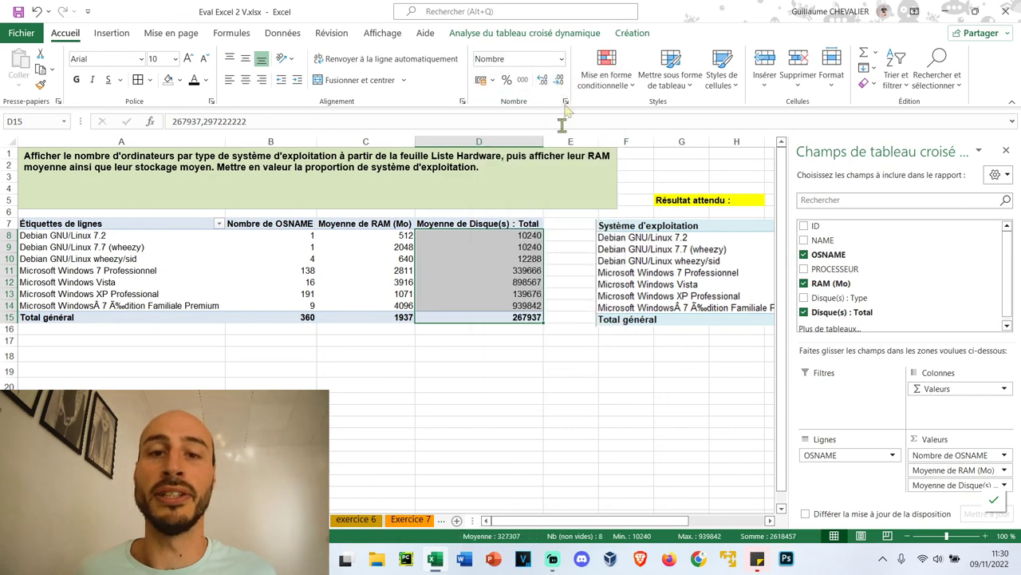
pyautogui.click(375, 375)
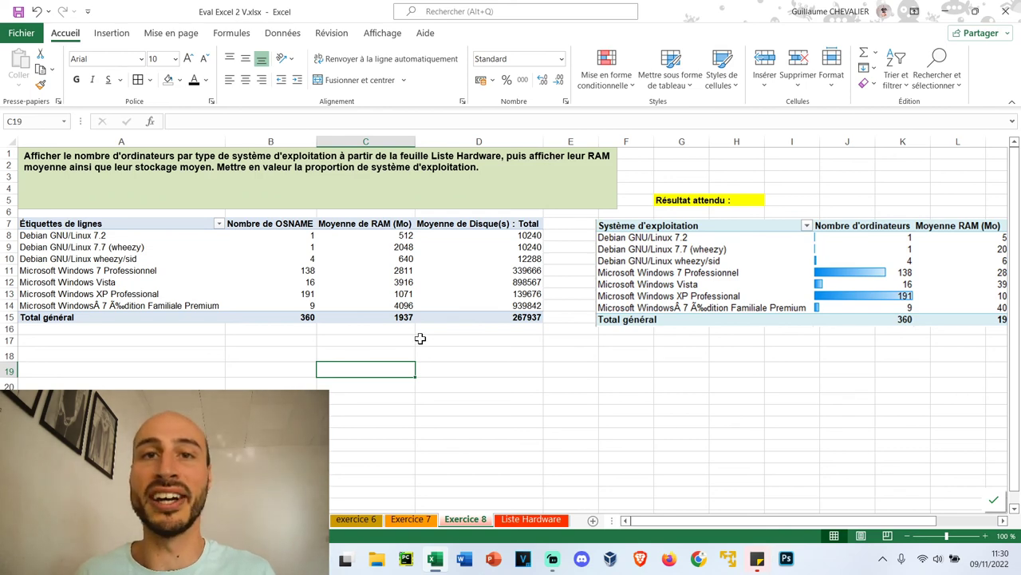
# Step: Rename headers to Nombre d'ordinateurs and Stockage moyen (Mo), widening column B
pyautogui.click(270, 224)
pyautogui.doubleClick(236, 121)
pyautogui.press('BackSpace')
pyautogui.press('BackSpace')
pyautogui.press('BackSpace')
pyautogui.write("'ordinateurs")
pyautogui.press('Return')
pyautogui.moveTo(317, 142)
pyautogui.mouseDown()
pyautogui.moveTo(258, 121)
pyautogui.moveTo(135, 130)
pyautogui.mouseUp()
pyautogui.hscroll(2, 481, 428)
pyautogui.click(276, 223)
pyautogui.write('St')
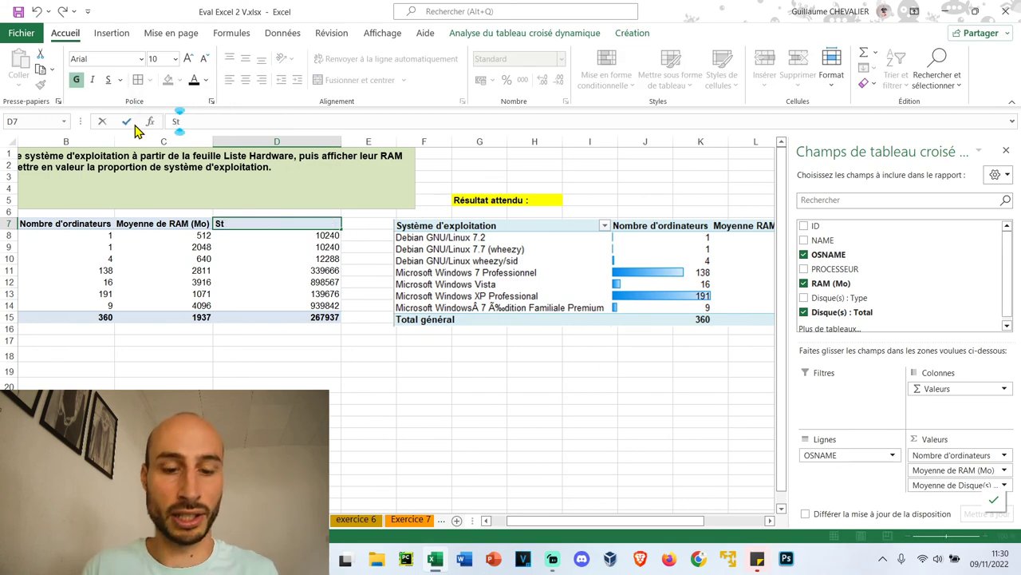
pyautogui.write('ockage moyen (Mo)')
pyautogui.press('Return')
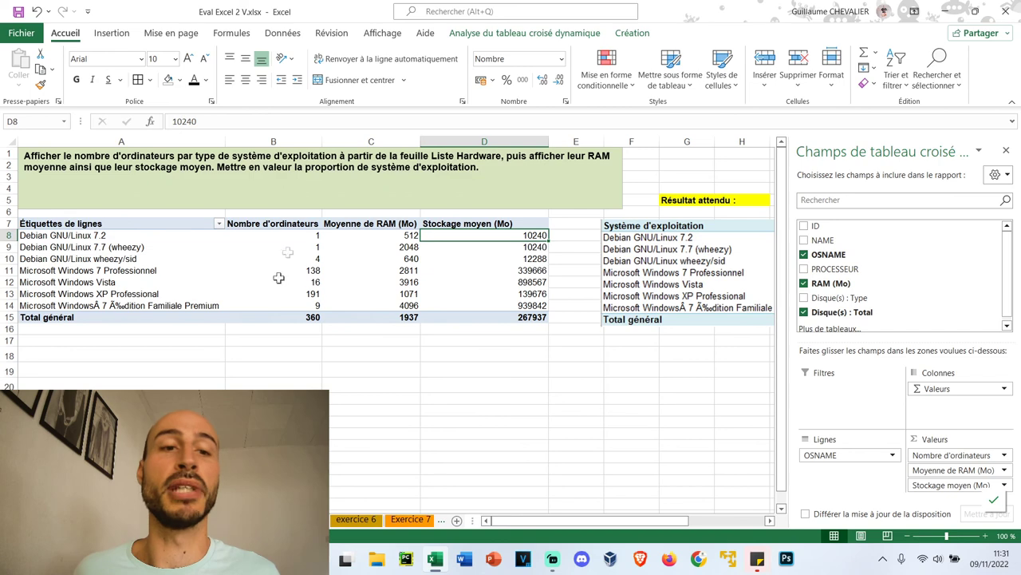
pyautogui.moveTo(301, 233); pyautogui.dragTo(312, 306)
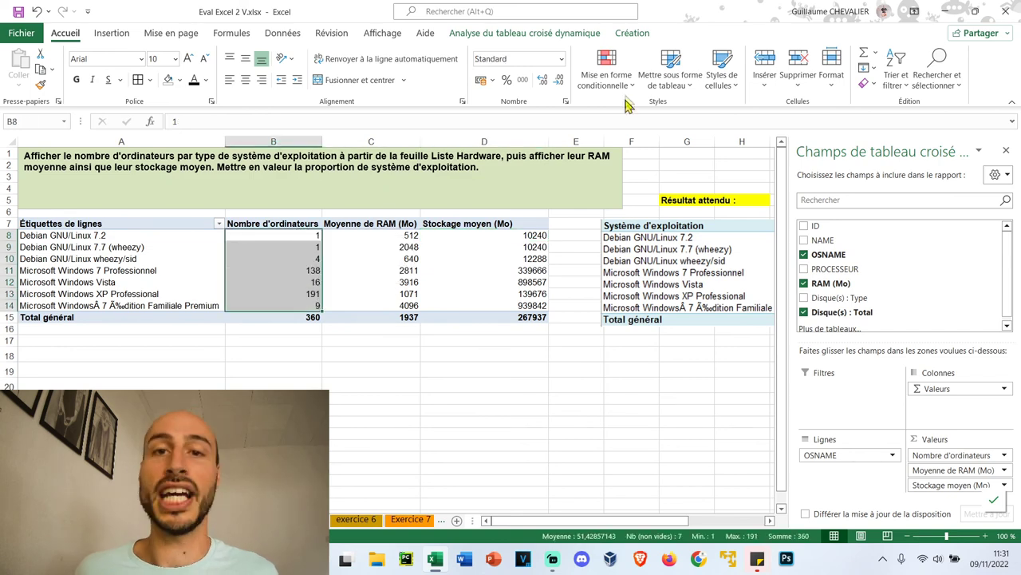
# Step: Apply Barre de données bleu clair (Dégradé) to the computer counts B8:B14
pyautogui.click(606, 76)
pyautogui.moveTo(647, 176)
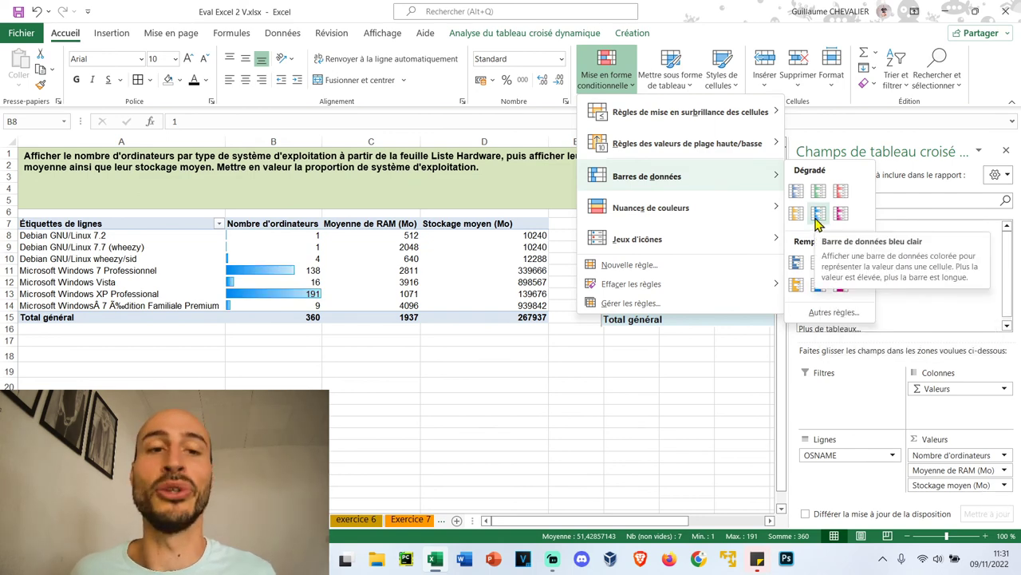
pyautogui.click(816, 224)
pyautogui.click(494, 398)
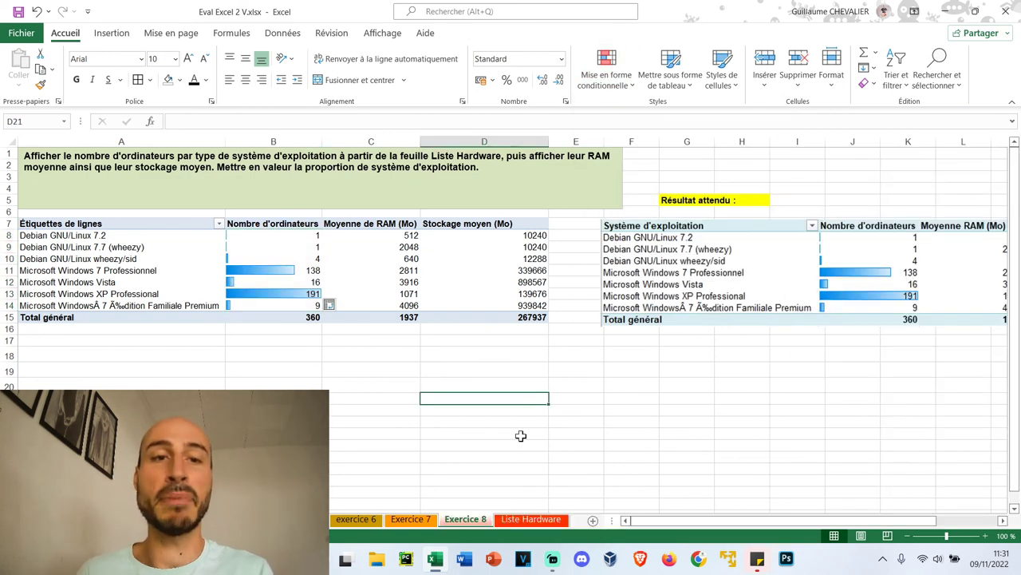